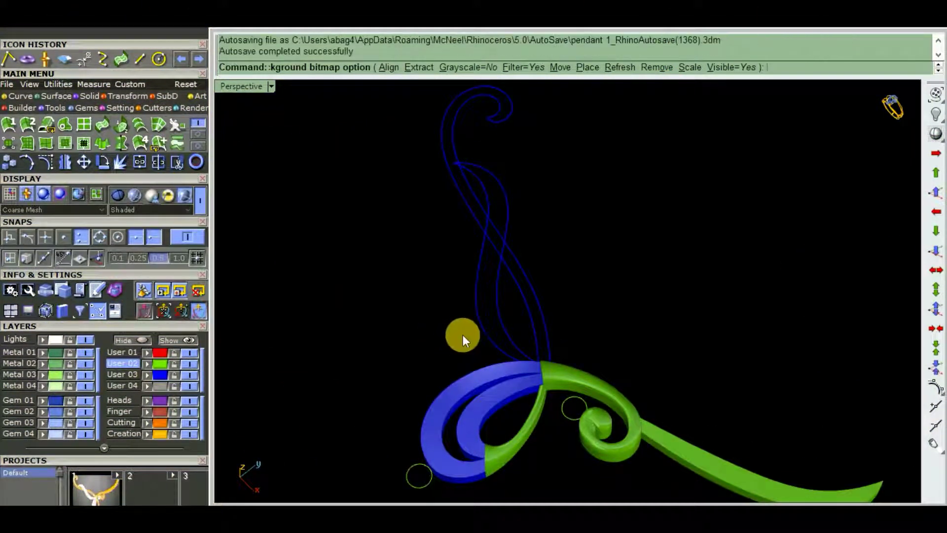
Window-select the two swirl outline curves and hide them.
scroll(493, 363, "down", 3)
mouse_move(493, 365)
right_mouse_down()
mouse_move(528, 385)
mouse_move(533, 423)
mouse_move(545, 359)
mouse_move(520, 302)
mouse_move(572, 403)
right_mouse_up()
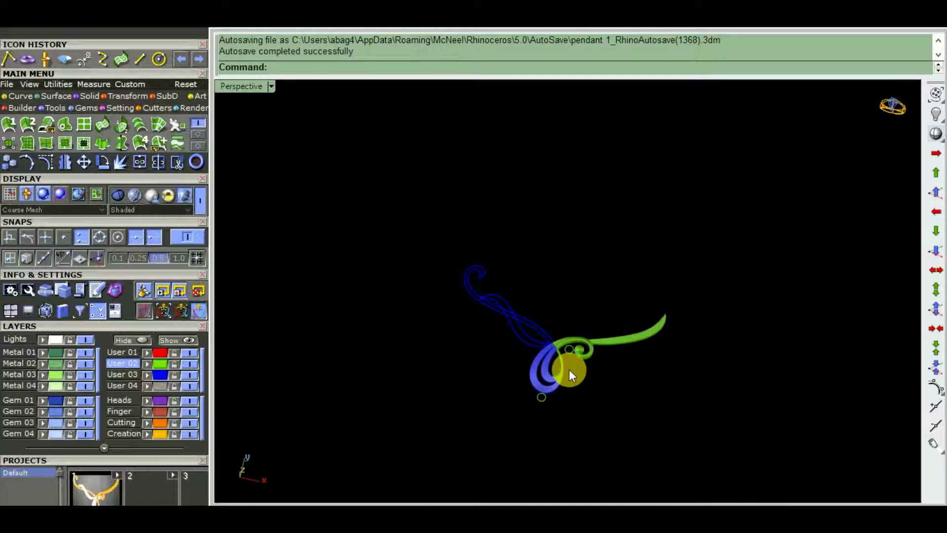
right_click_drag(568, 367, 545, 368)
scroll(545, 368, "up", 3)
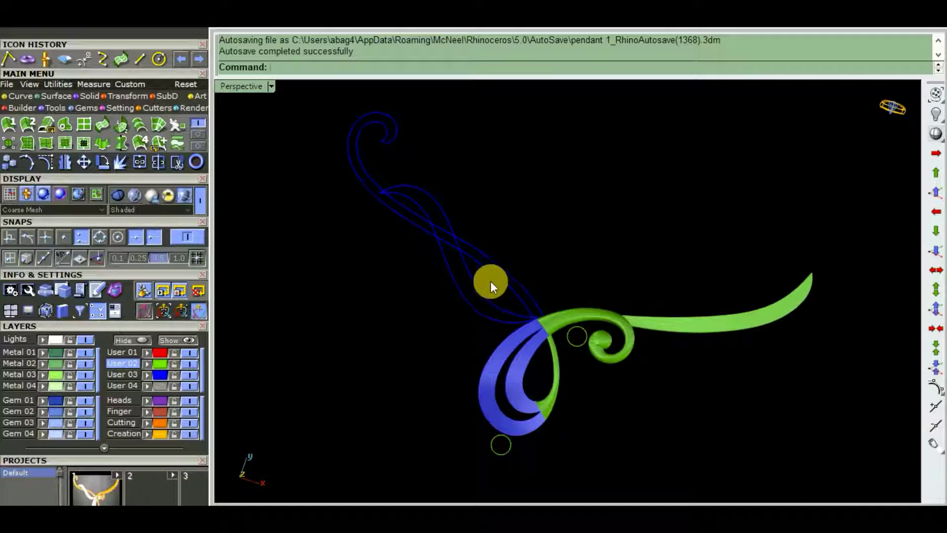
left_click_drag(491, 281, 444, 316)
scroll(526, 341, "down", 3)
right_click_drag(526, 342, 603, 375)
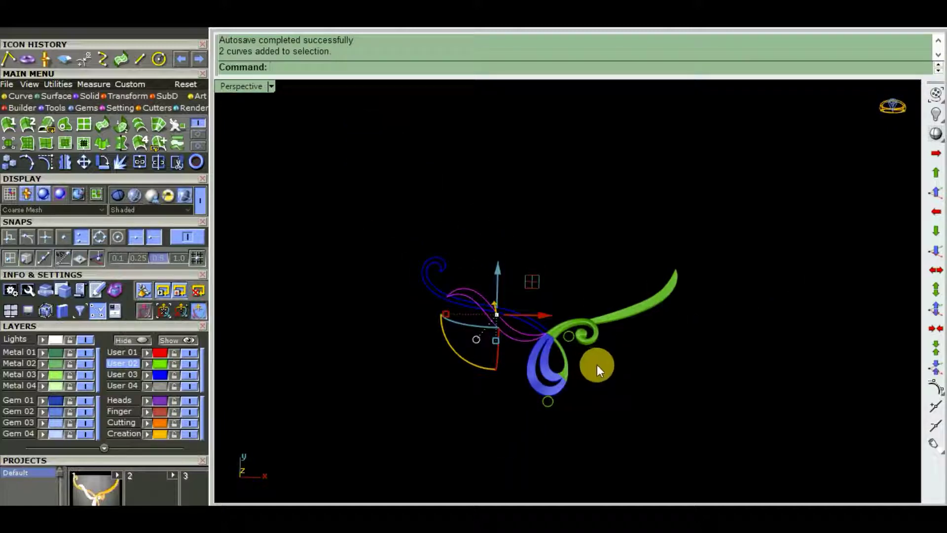
type("h")
key("Return")
Swap hidden and shown objects so only the two curves show, in a maximized Top view.
type("h")
type("hs")
key("Return")
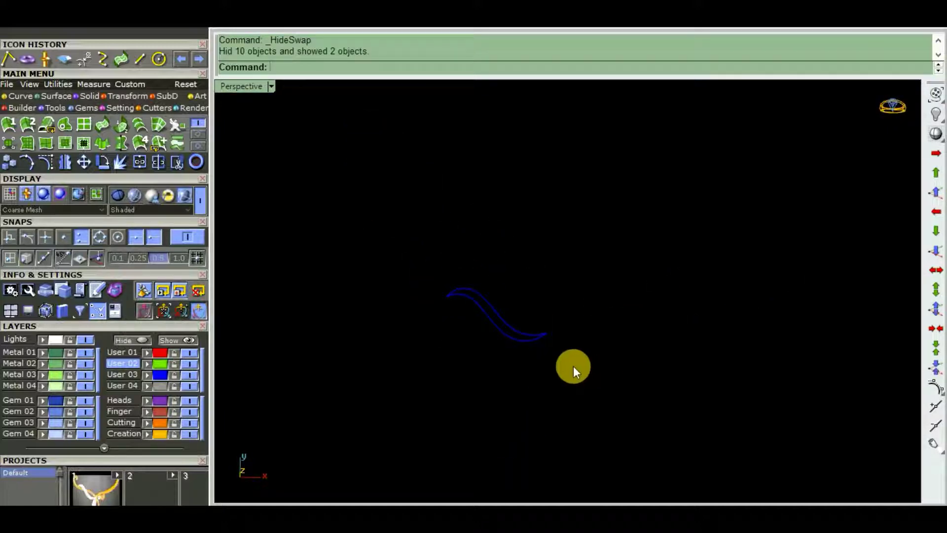
key("ctrl+F1")
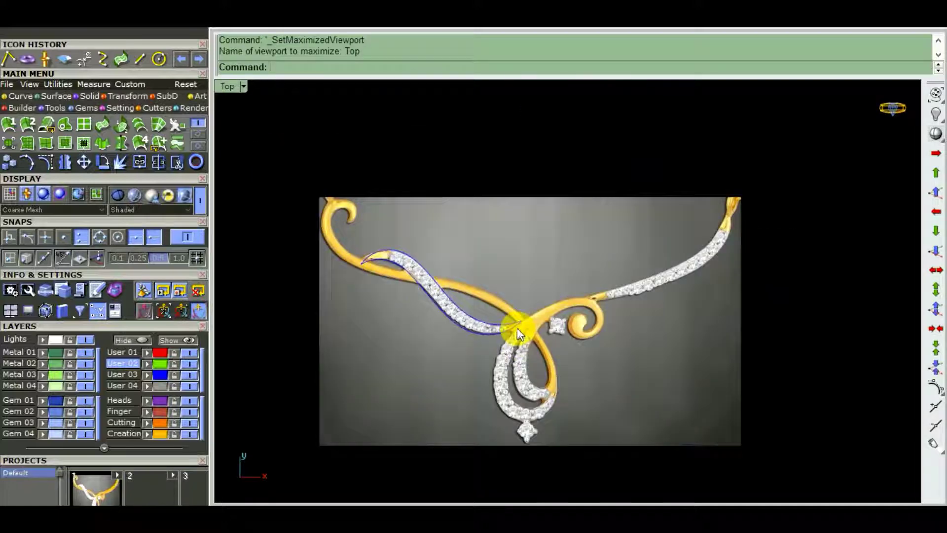
Set the background reference bitmap to not visible.
scroll(516, 330, "down", 3)
right_click_drag(516, 330, 549, 340)
scroll(519, 274, "up", 2)
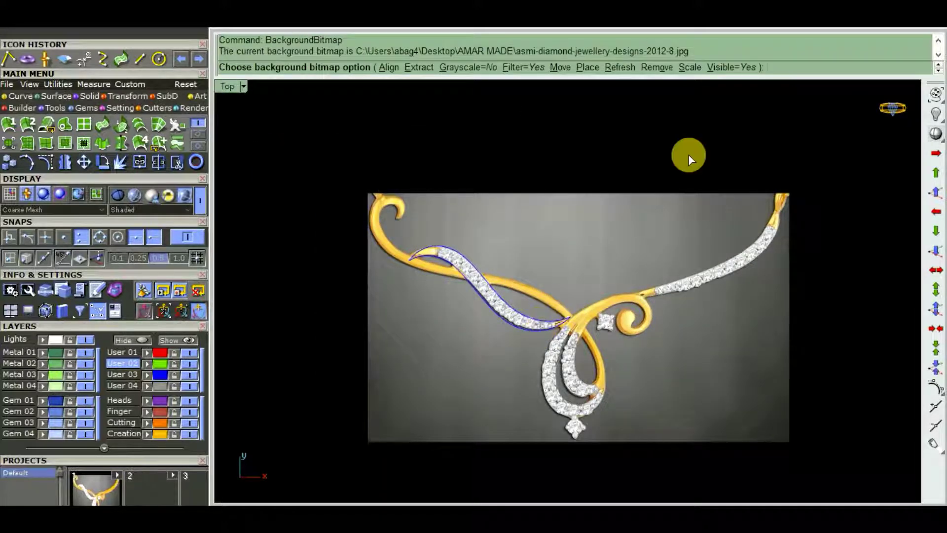
left_click(735, 68)
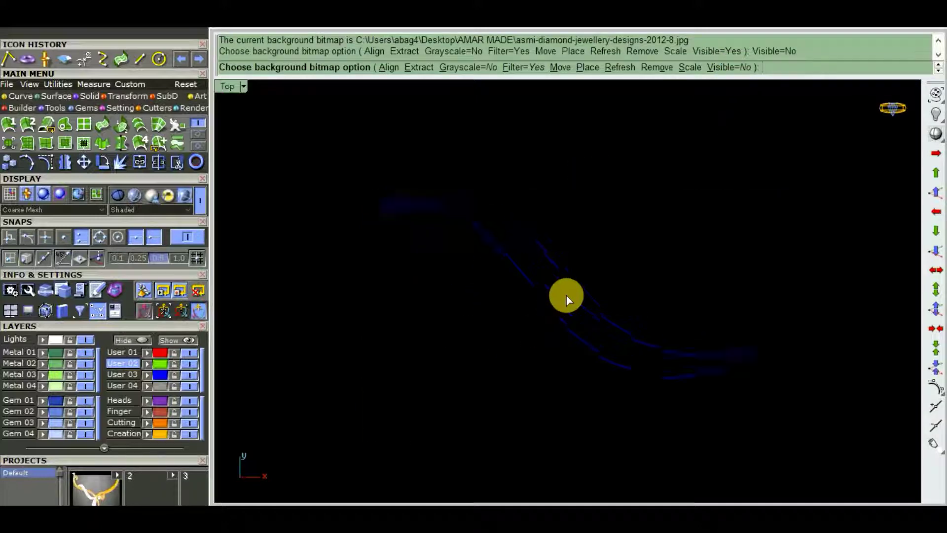
right_click(330, 181)
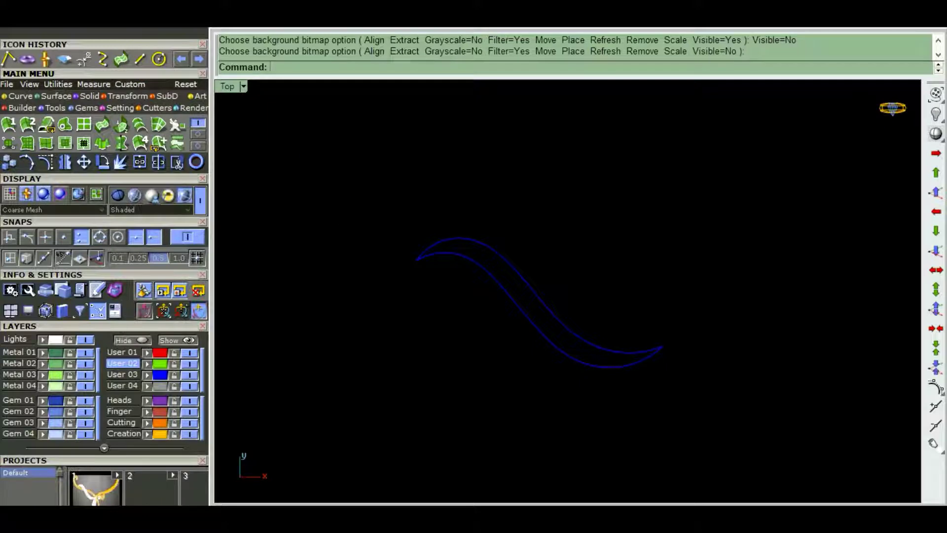
Draw a 2Point circle from the left curve end to the right curve end.
left_click(196, 161)
left_click(417, 261)
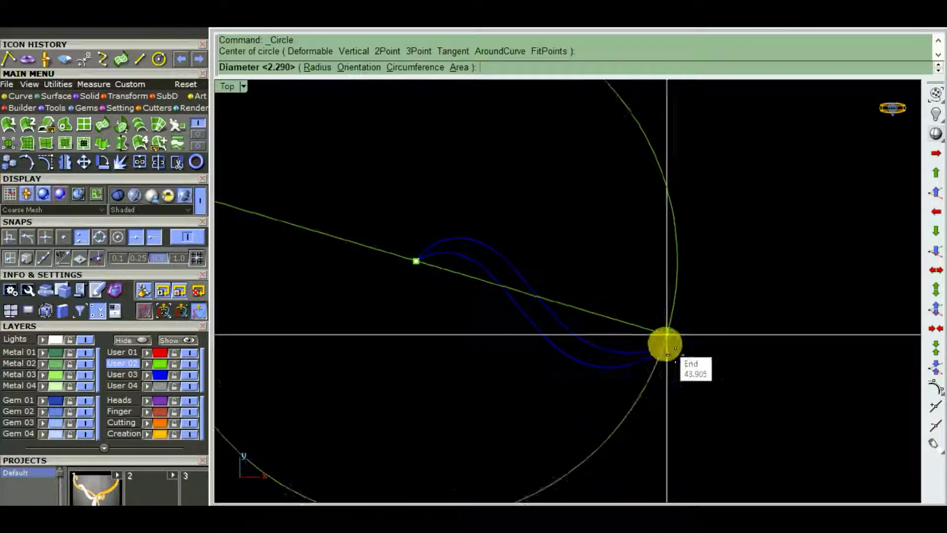
left_click(158, 59)
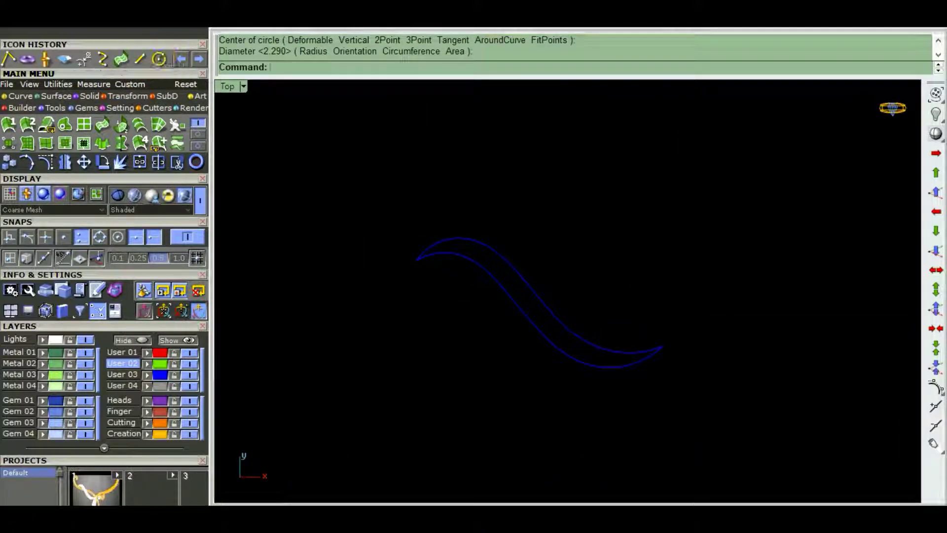
left_click(395, 67)
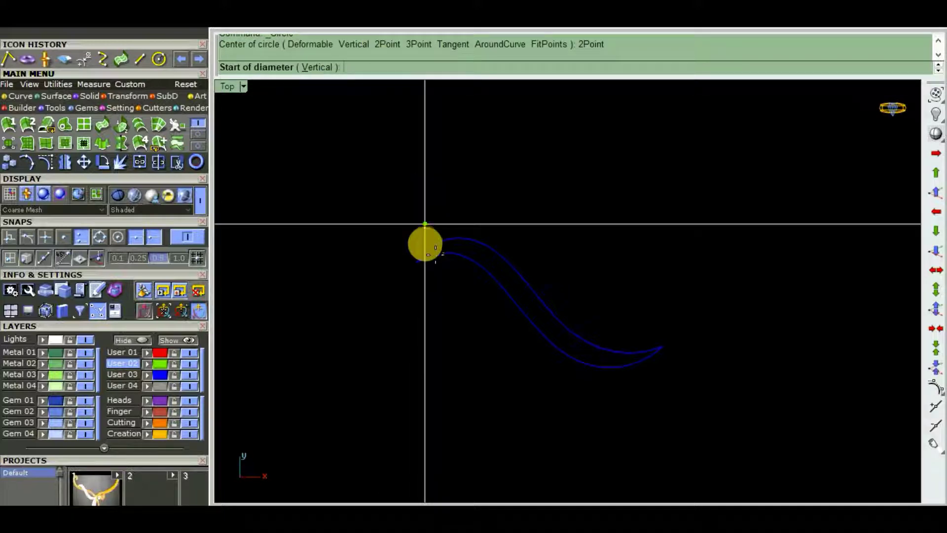
left_click(417, 262)
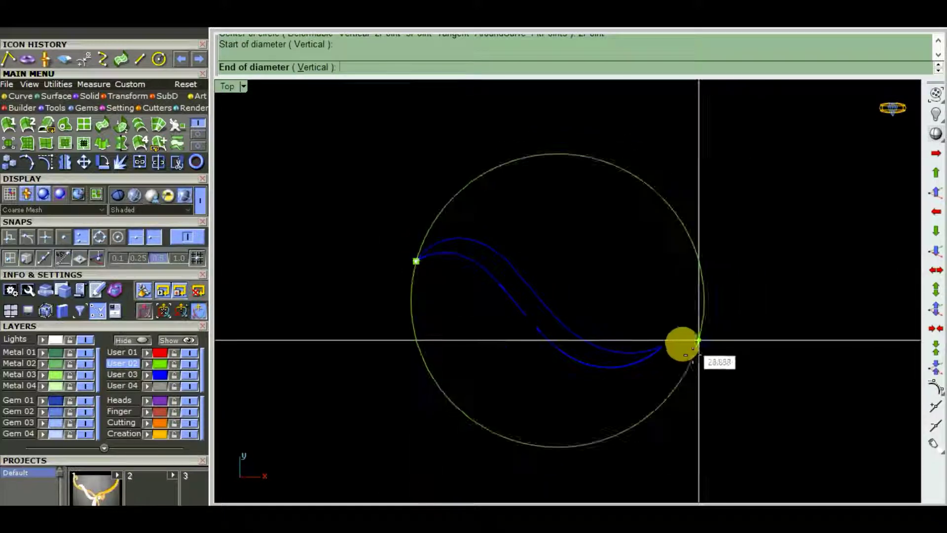
left_click(664, 350)
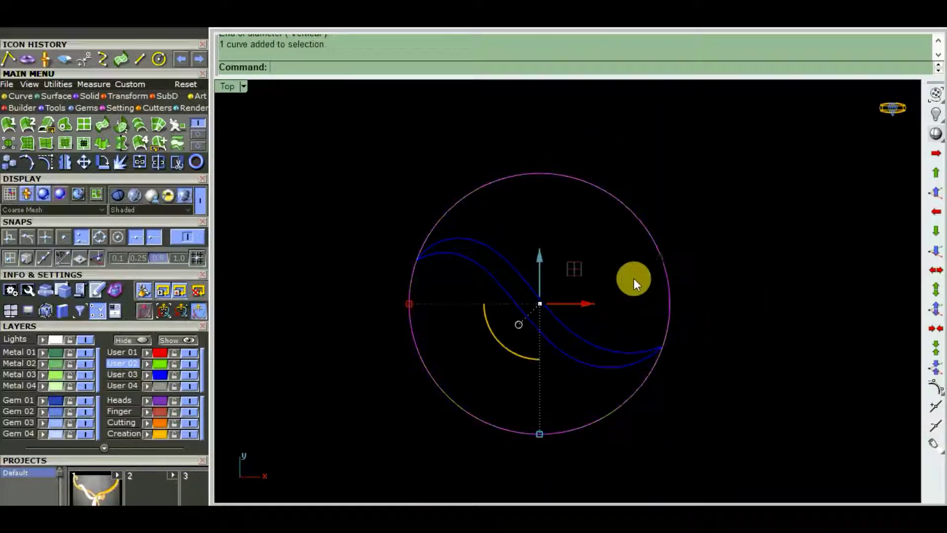
type("o")
key("Return")
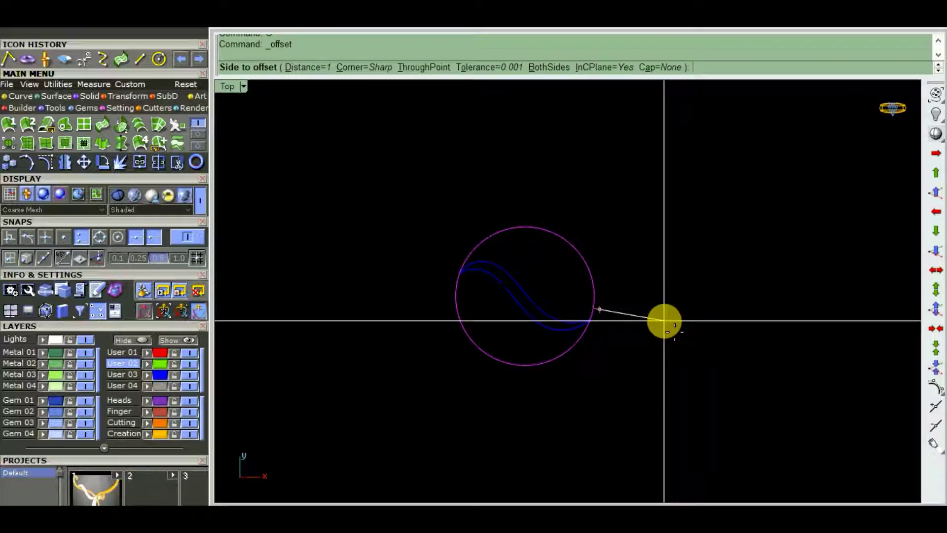
Make trial offsets of the circle, deleting and undoing the unwanted ones.
left_click(665, 320)
scroll(593, 307, "up", 3)
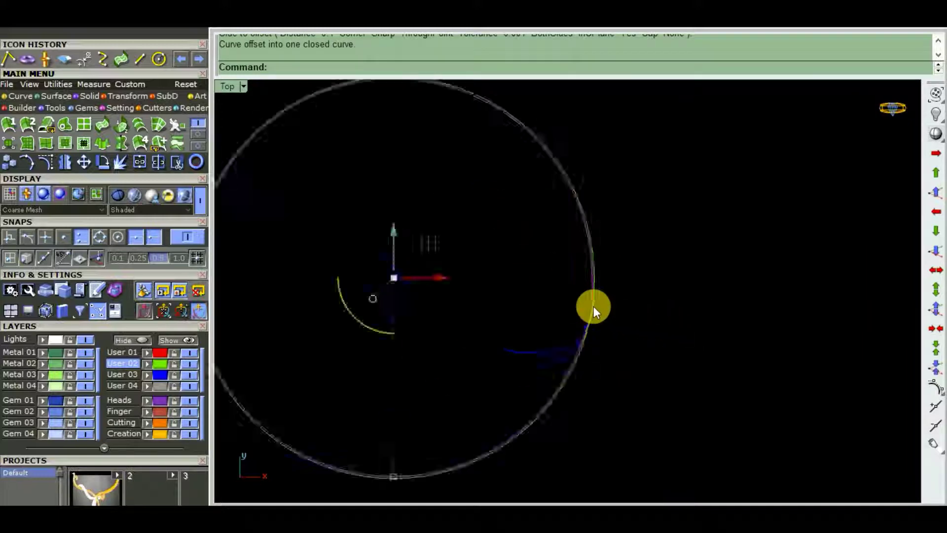
scroll(627, 323, "up", 2)
key("Delete")
scroll(629, 324, "down", 5)
type("O")
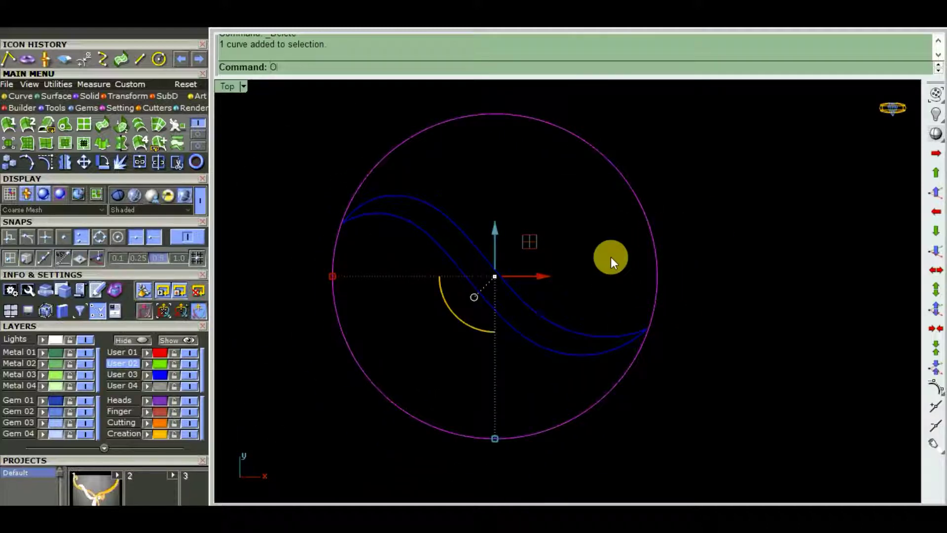
type("o")
key("Return")
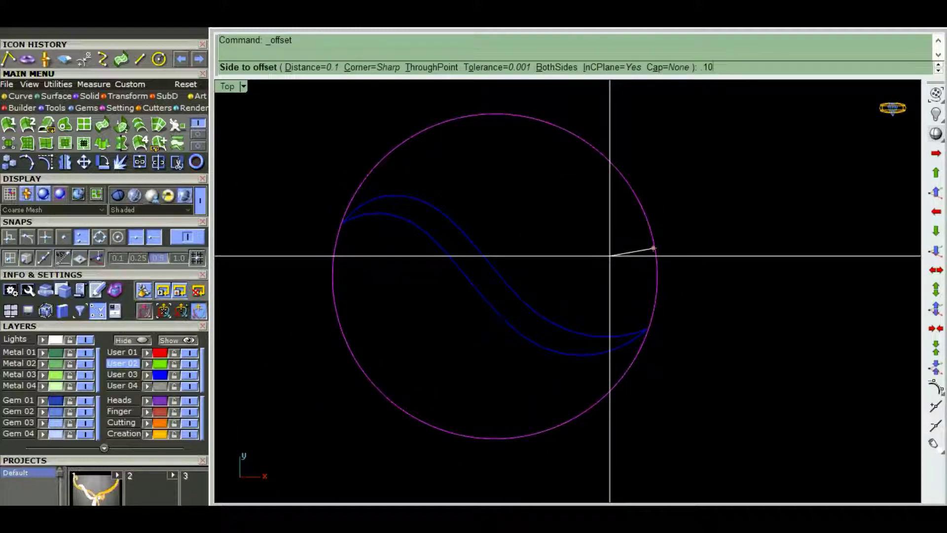
left_click(610, 256)
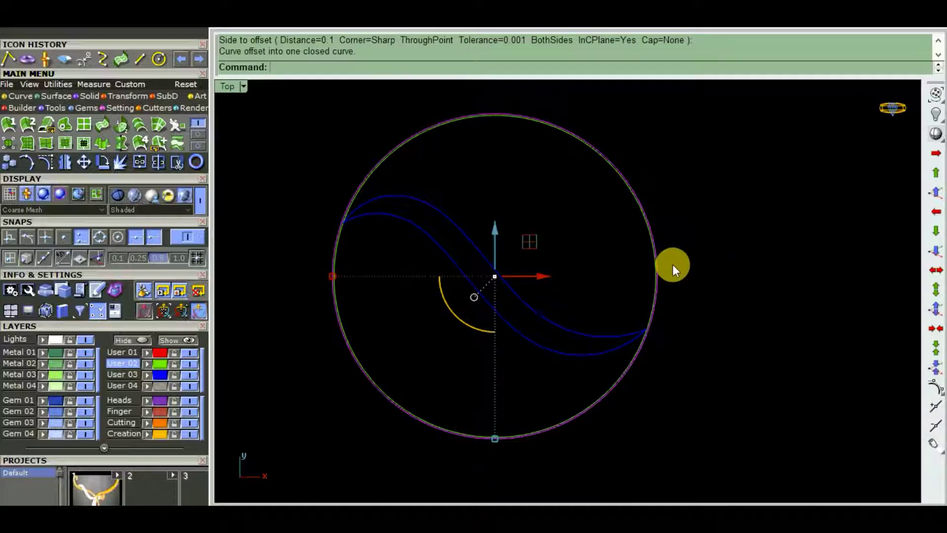
key("ctrl+z")
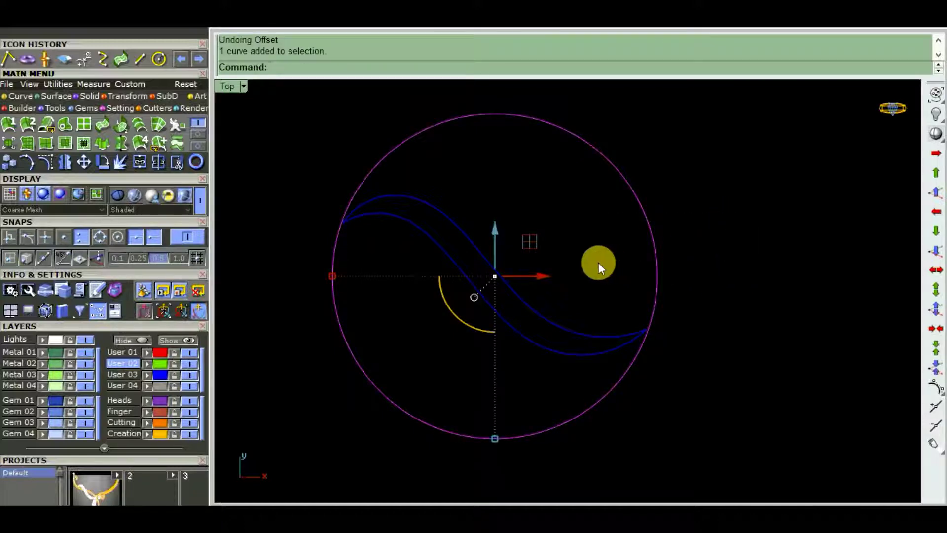
Offset the outer circle 1 unit inward and view both circles in maximized Perspective.
type("o")
key("Return")
key("Return")
left_click(602, 258)
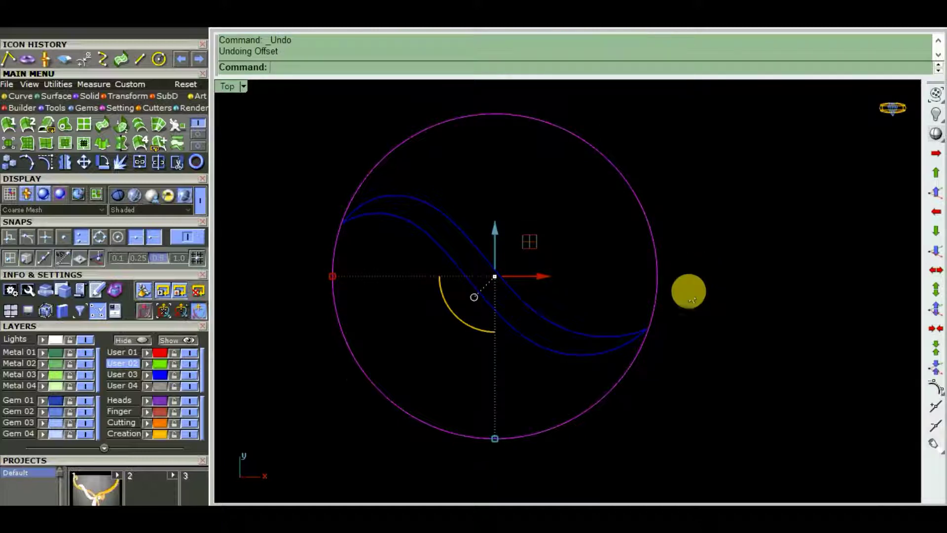
key("Down")
mouse_move(672, 284)
left_mouse_down()
mouse_move(615, 275)
mouse_move(585, 286)
left_mouse_up()
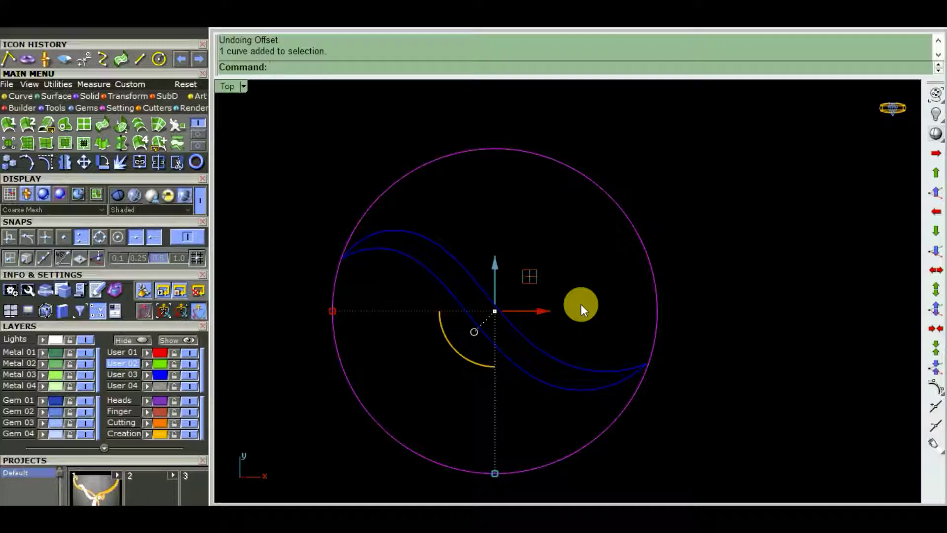
type("O")
key("Return")
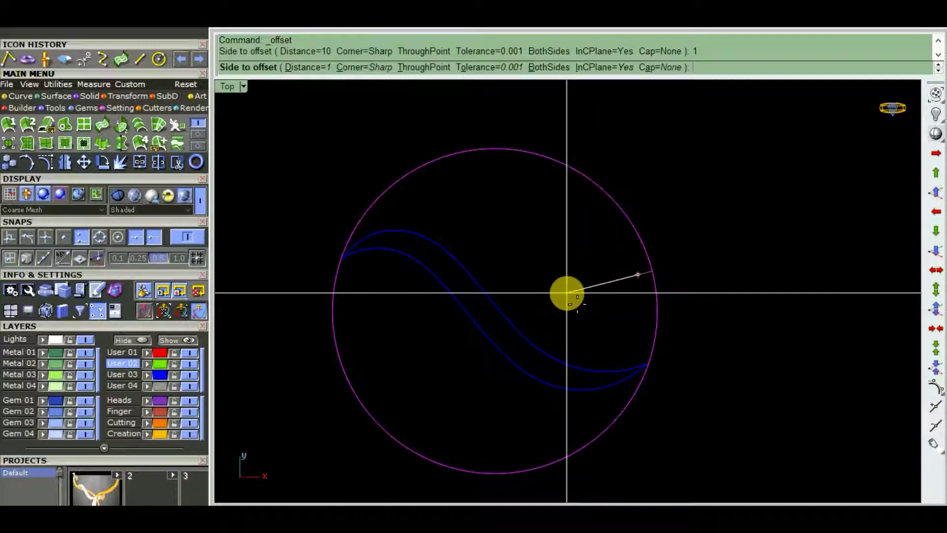
left_click(575, 296)
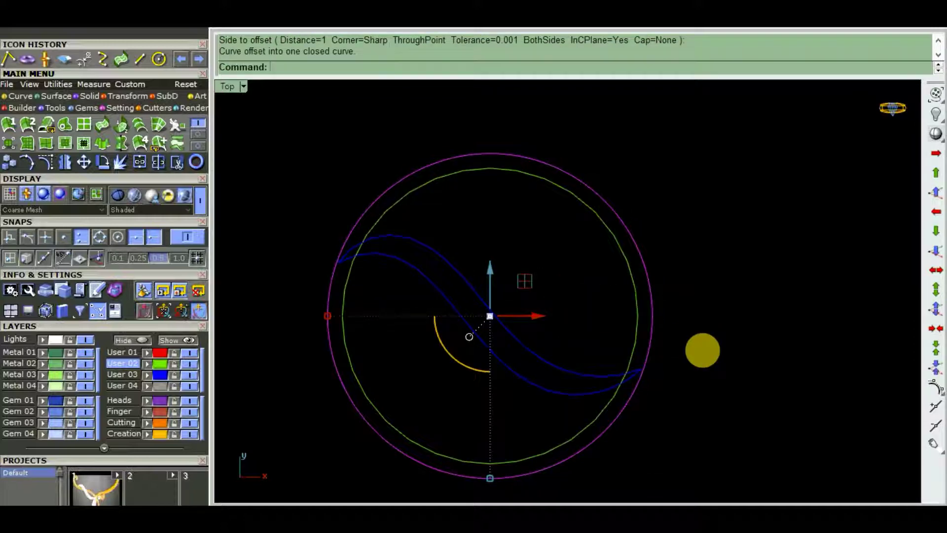
key("ctrl+F4")
right_click_drag(618, 263, 508, 241)
Move the inner circle up to 0,0,1.
scroll(630, 306, "up", 5)
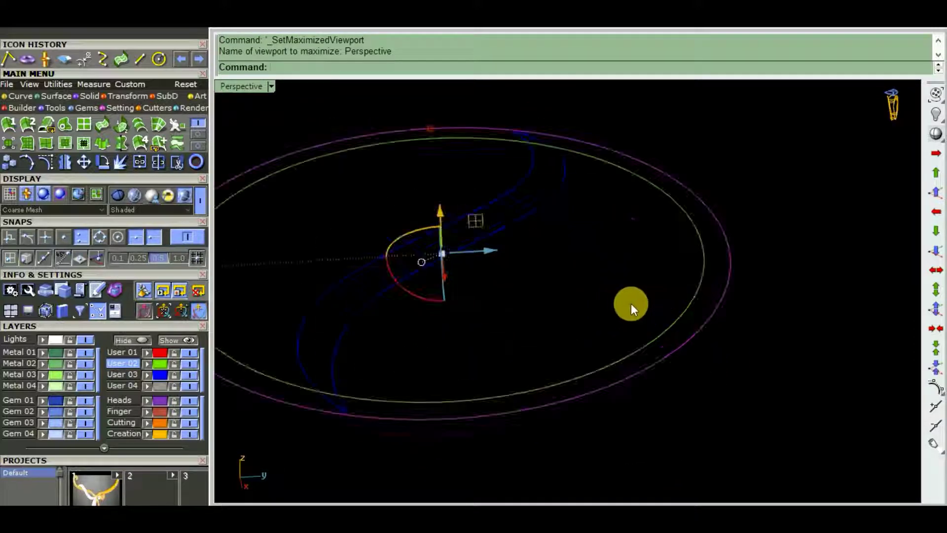
left_click(679, 324)
scroll(644, 310, "down", 3)
scroll(690, 345, "down", 3)
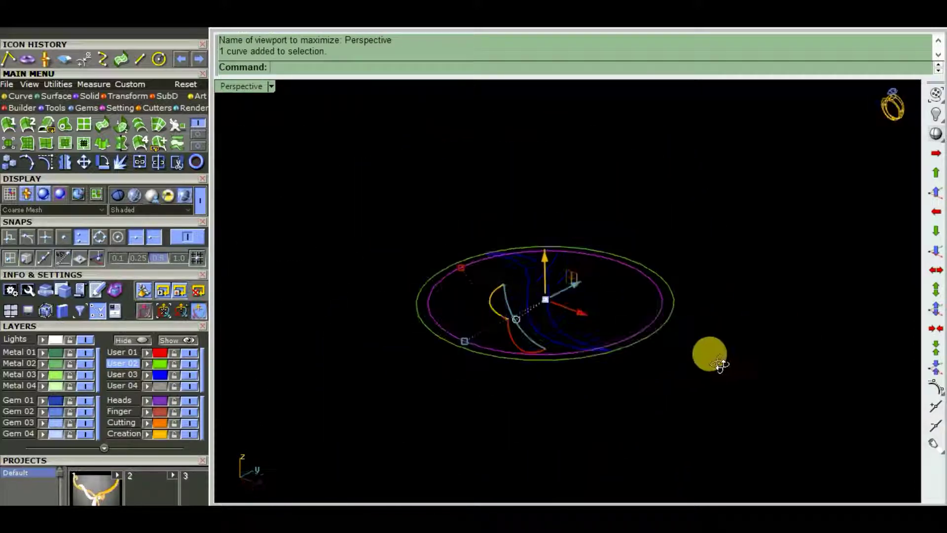
left_click(934, 194)
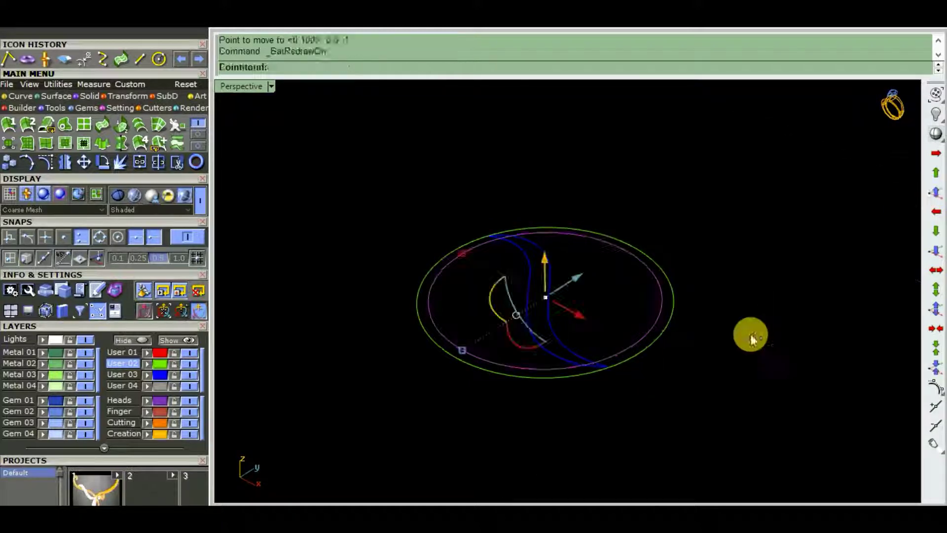
Build a domed Patch surface across both circles and delete the selected curves.
right_click_drag(759, 336, 768, 309)
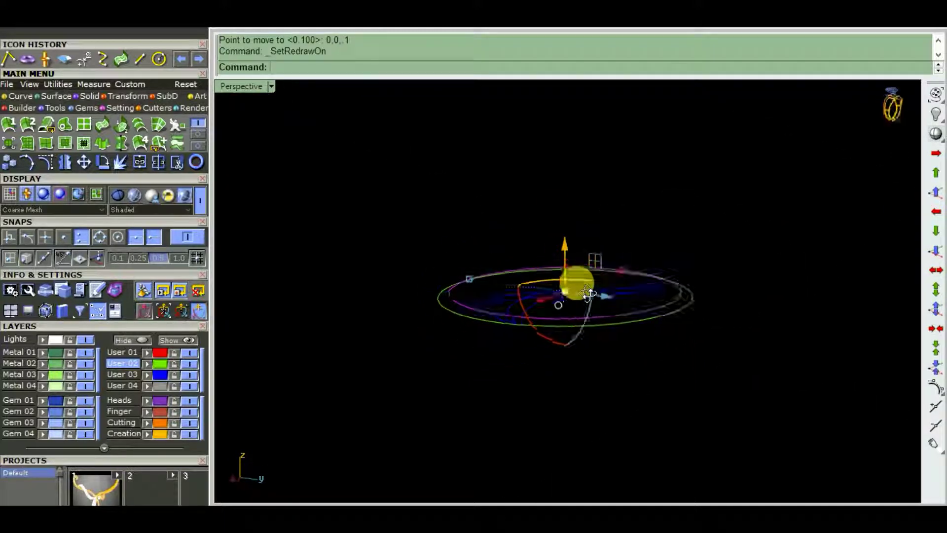
left_click_drag(635, 344, 636, 345)
right_click_drag(641, 348, 713, 371)
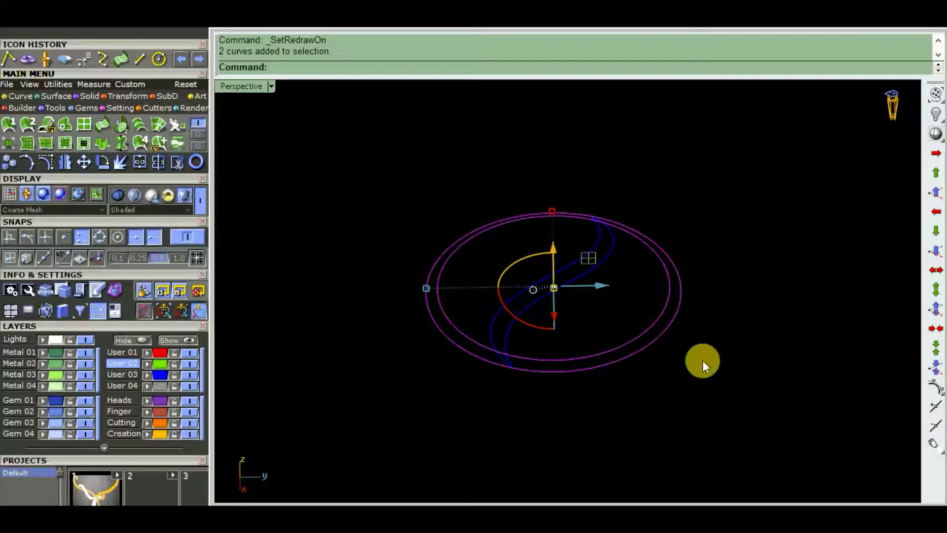
type("pp")
key("Return")
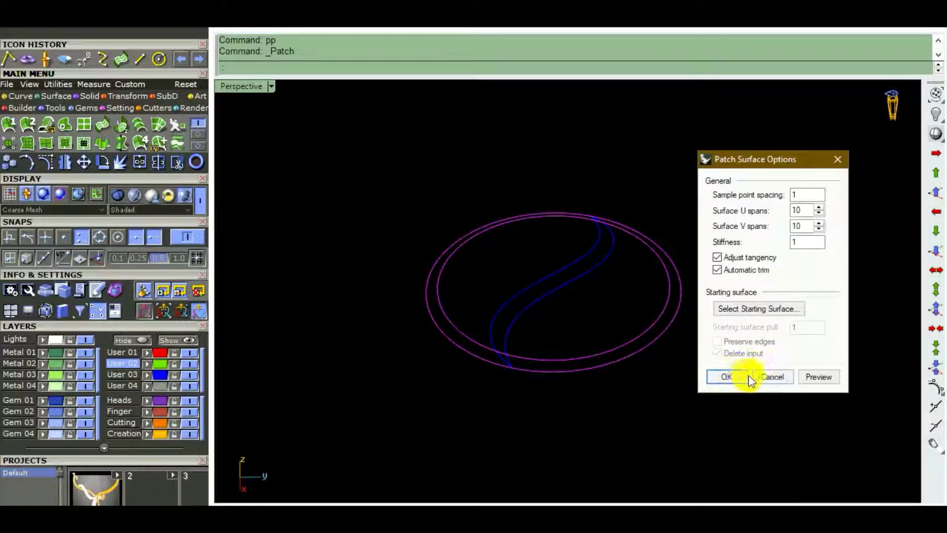
left_click(822, 376)
mouse_move(601, 338)
right_mouse_down()
mouse_move(651, 346)
mouse_move(592, 402)
mouse_move(615, 387)
mouse_move(516, 332)
mouse_move(332, 345)
mouse_move(428, 390)
right_mouse_up()
left_click(738, 378)
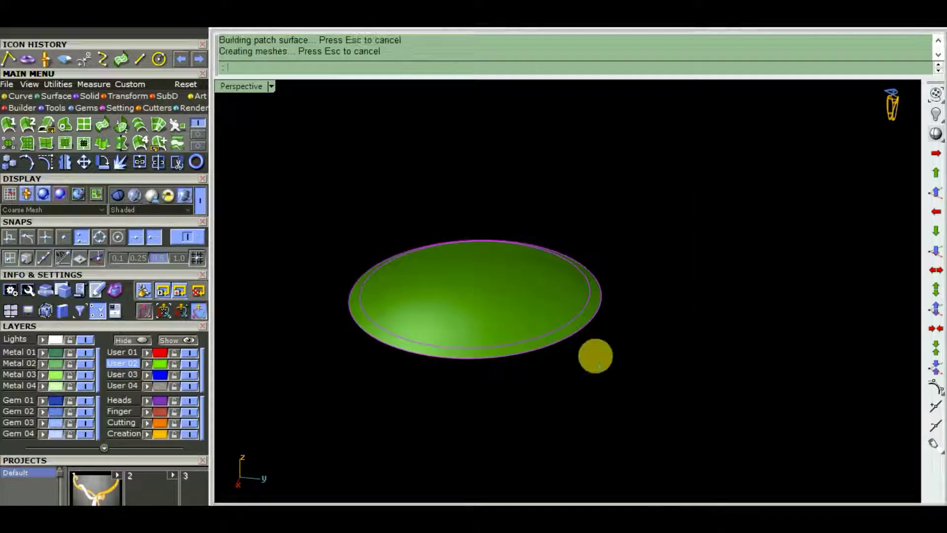
key("Delete")
Project the swirl curves onto the green dome.
mouse_move(578, 416)
right_mouse_down()
mouse_move(411, 249)
mouse_move(387, 313)
mouse_move(687, 360)
mouse_move(532, 289)
mouse_move(556, 403)
mouse_move(524, 411)
mouse_move(529, 396)
right_mouse_up()
key("ctrl+shift+c")
left_click(546, 349)
key("Return")
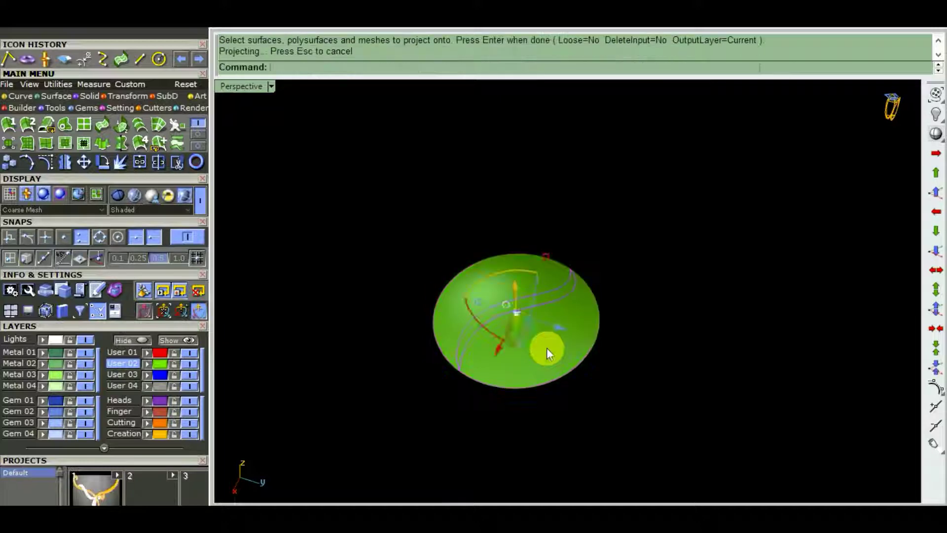
mouse_move(546, 348)
right_mouse_down()
mouse_move(493, 328)
mouse_move(462, 243)
mouse_move(578, 222)
mouse_move(677, 376)
mouse_move(573, 390)
mouse_move(632, 365)
right_mouse_up()
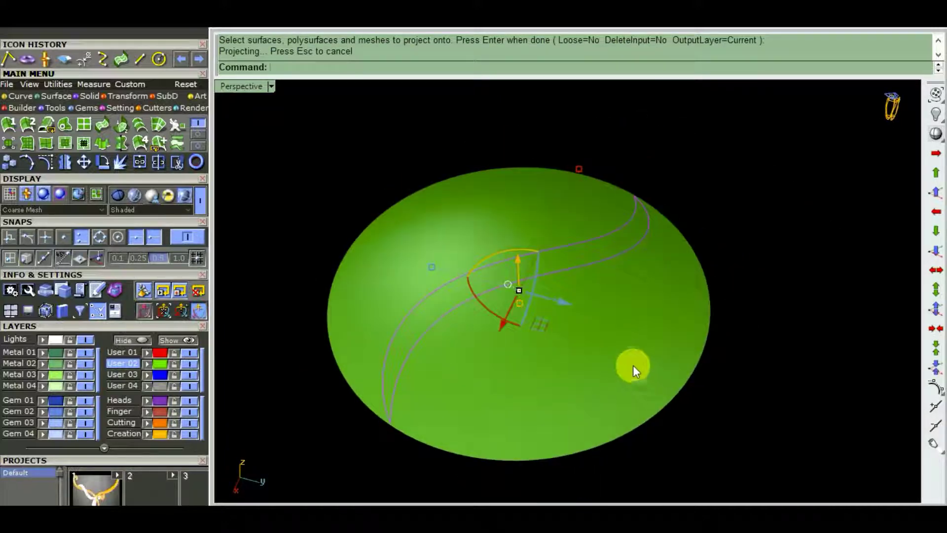
Trim the dome with the projected curves, keeping the S-shaped strip.
left_click(630, 359)
mouse_move(697, 316)
right_mouse_down()
mouse_move(690, 392)
mouse_move(710, 301)
mouse_move(492, 241)
mouse_move(545, 332)
mouse_move(577, 351)
mouse_move(520, 348)
mouse_move(575, 340)
mouse_move(554, 296)
mouse_move(444, 250)
mouse_move(584, 286)
mouse_move(422, 312)
mouse_move(783, 264)
mouse_move(505, 340)
right_mouse_up()
type("trim")
key("Return")
scroll(651, 326, "up", 3)
left_click(666, 360)
key("Return")
Extrude the trimmed strip into a solid ribbon with ExtrudeSrf.
left_click(584, 286)
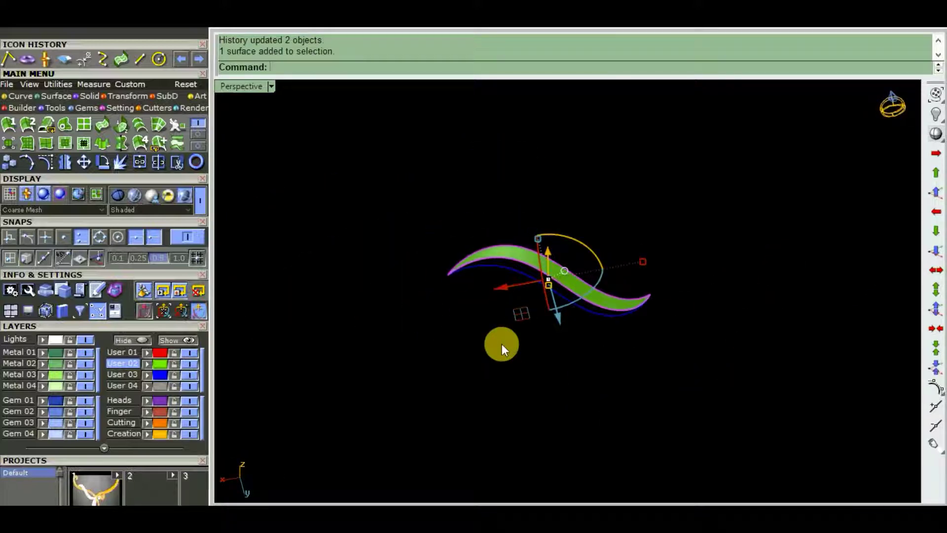
key("e")
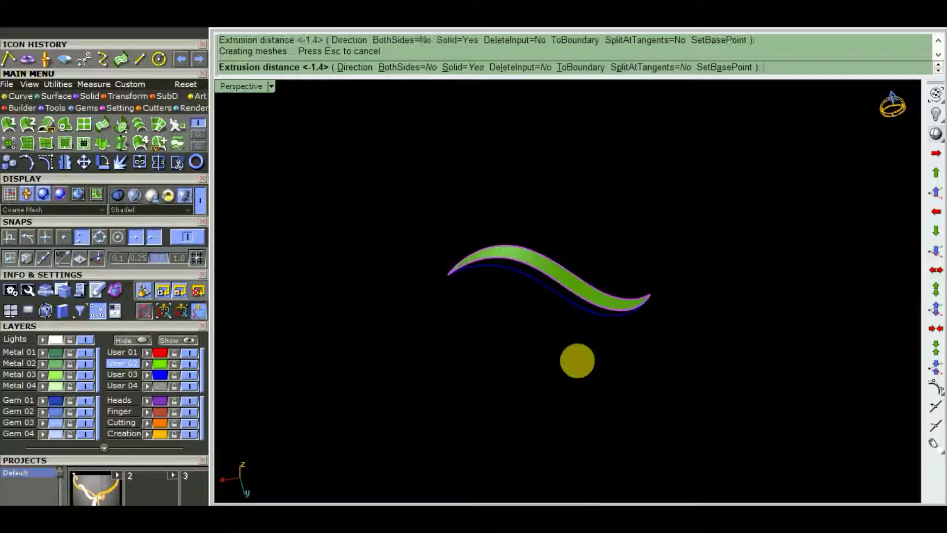
right_click_drag(688, 376, 550, 380)
key("Delete")
scroll(596, 268, "up", 5)
mouse_move(596, 268)
right_mouse_down()
mouse_move(697, 307)
mouse_move(569, 311)
right_mouse_up()
scroll(537, 353, "down", 5)
Hide the ribbon, delete the four leftover curves, and show the hidden scroll pieces.
type("h")
key("Return")
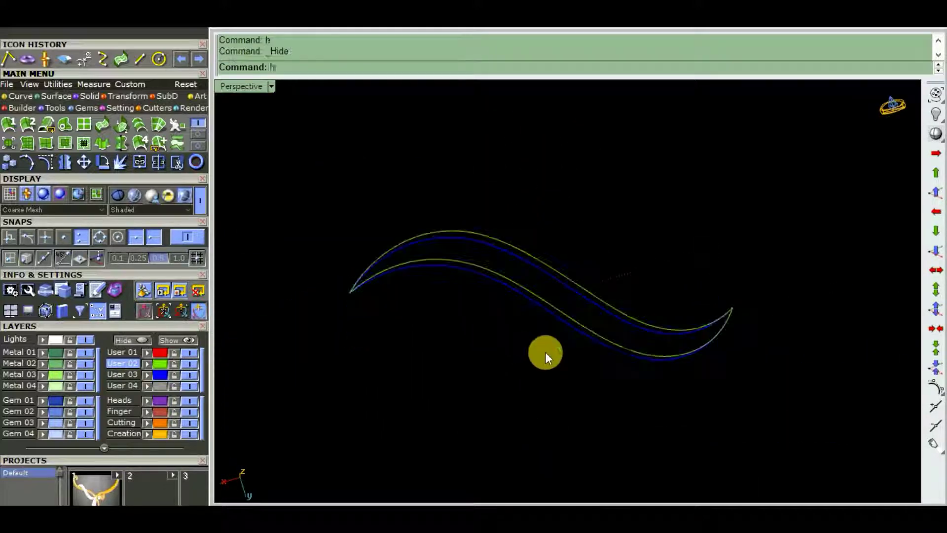
key("BackSpace")
left_click_drag(780, 189, 606, 312)
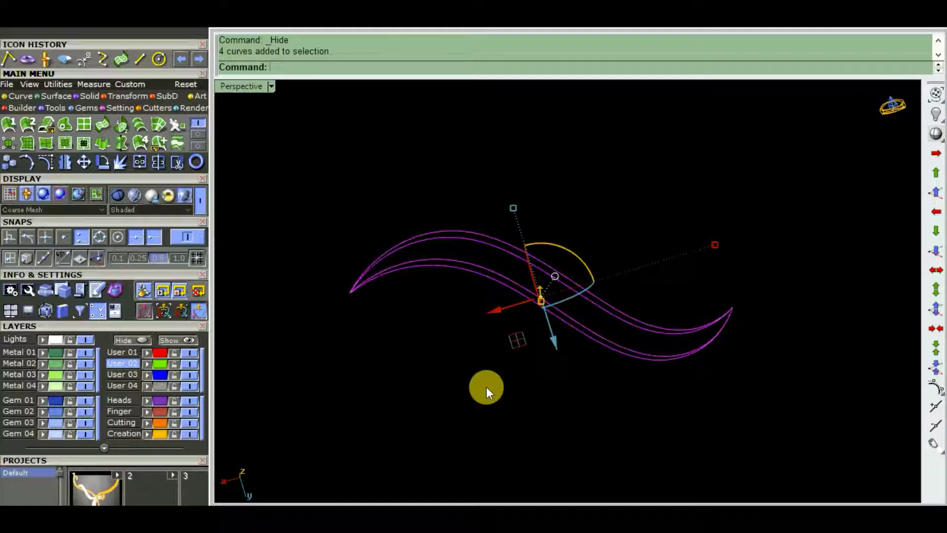
key("Delete")
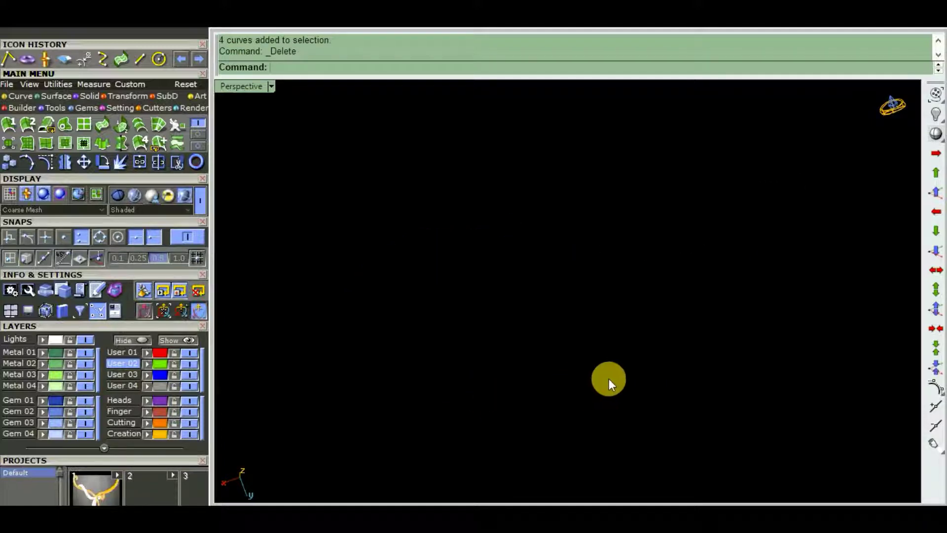
key("ctrl+shift+h")
Put the new S-ribbon on the User 03 layer and compare it with the other ribbons.
mouse_move(602, 380)
right_mouse_down()
mouse_move(687, 295)
mouse_move(592, 359)
mouse_move(529, 213)
mouse_move(422, 304)
mouse_move(483, 362)
mouse_move(541, 376)
mouse_move(467, 313)
mouse_move(486, 387)
mouse_move(464, 314)
mouse_move(545, 330)
right_mouse_up()
scroll(526, 311, "up", 3)
scroll(519, 309, "up", 3)
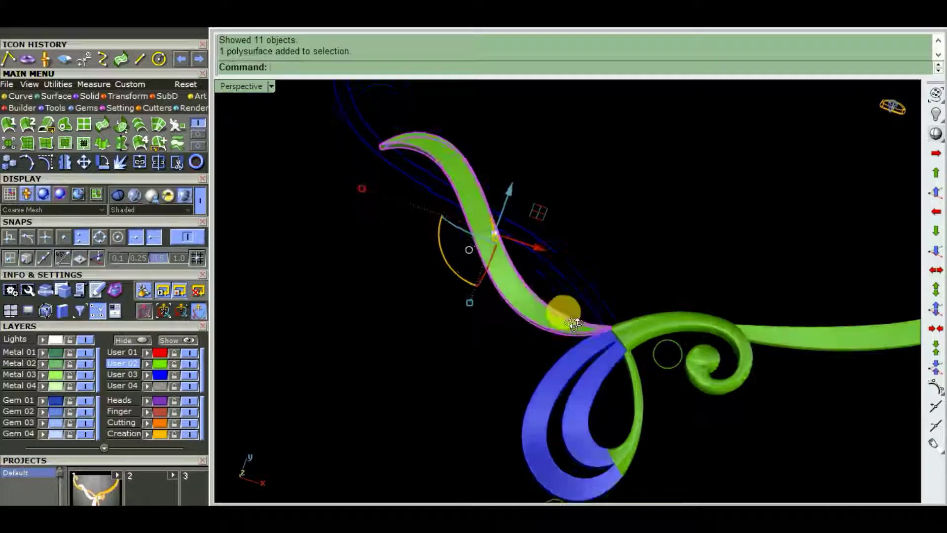
left_click(148, 375)
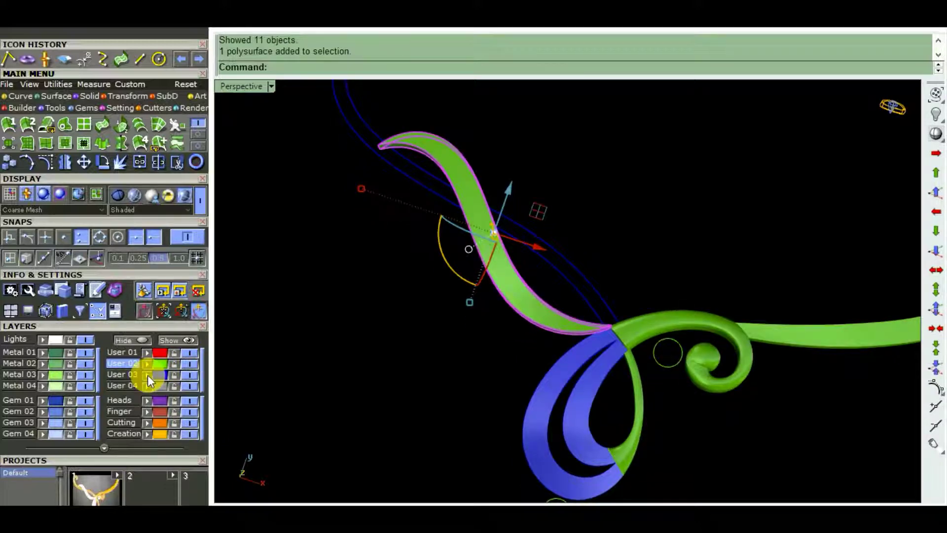
mouse_move(461, 360)
right_mouse_down("ctrl")
mouse_move(461, 406)
mouse_move(409, 348)
mouse_move(423, 306)
mouse_move(514, 380)
mouse_move(571, 324)
mouse_move(719, 428)
mouse_move(570, 364)
mouse_move(554, 374)
mouse_move(624, 402)
mouse_move(617, 383)
mouse_move(539, 360)
mouse_move(708, 364)
mouse_move(730, 345)
mouse_move(458, 363)
mouse_move(663, 360)
mouse_move(575, 306)
mouse_move(614, 310)
mouse_move(641, 280)
mouse_move(452, 313)
mouse_move(451, 330)
mouse_move(516, 354)
mouse_move(518, 332)
mouse_move(423, 355)
mouse_move(542, 258)
mouse_move(546, 313)
mouse_move(713, 359)
mouse_move(619, 398)
mouse_move(651, 332)
mouse_move(691, 323)
mouse_move(651, 342)
mouse_move(704, 377)
mouse_move(676, 393)
mouse_move(655, 306)
right_mouse_up("ctrl")
mouse_move(553, 309)
right_mouse_down("ctrl")
mouse_move(541, 469)
mouse_move(570, 401)
mouse_move(404, 368)
right_mouse_up("ctrl")
Deselect the ribbon and pick the two guide curves.
key("Escape")
mouse_move(510, 318)
right_mouse_down()
mouse_move(646, 312)
mouse_move(377, 241)
right_mouse_up()
left_click_drag(311, 268, 311, 271)
mouse_move(311, 272)
right_mouse_down()
mouse_move(406, 225)
mouse_move(434, 364)
mouse_move(724, 339)
mouse_move(458, 284)
mouse_move(621, 282)
mouse_move(564, 342)
mouse_move(651, 439)
mouse_move(670, 424)
mouse_move(571, 429)
mouse_move(613, 470)
mouse_move(513, 410)
mouse_move(524, 432)
mouse_move(501, 383)
mouse_move(518, 371)
mouse_move(516, 423)
mouse_move(368, 416)
mouse_move(491, 398)
mouse_move(539, 355)
mouse_move(499, 328)
mouse_move(493, 287)
right_mouse_up()
left_click(488, 324)
mouse_move(475, 360)
right_mouse_down()
mouse_move(526, 391)
mouse_move(494, 400)
right_mouse_up()
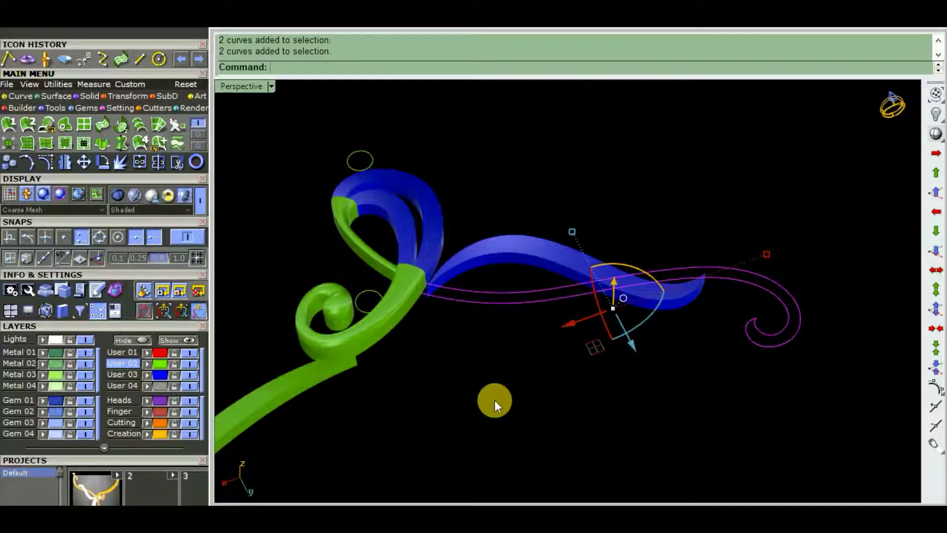
Toggle wireframe and shaded display, then select the two guide curves beside the blue ribbon.
type("w")
key("Return")
mouse_move(472, 355)
right_mouse_down()
mouse_move(452, 335)
mouse_move(483, 382)
mouse_move(447, 375)
mouse_move(573, 378)
mouse_move(732, 467)
right_mouse_up()
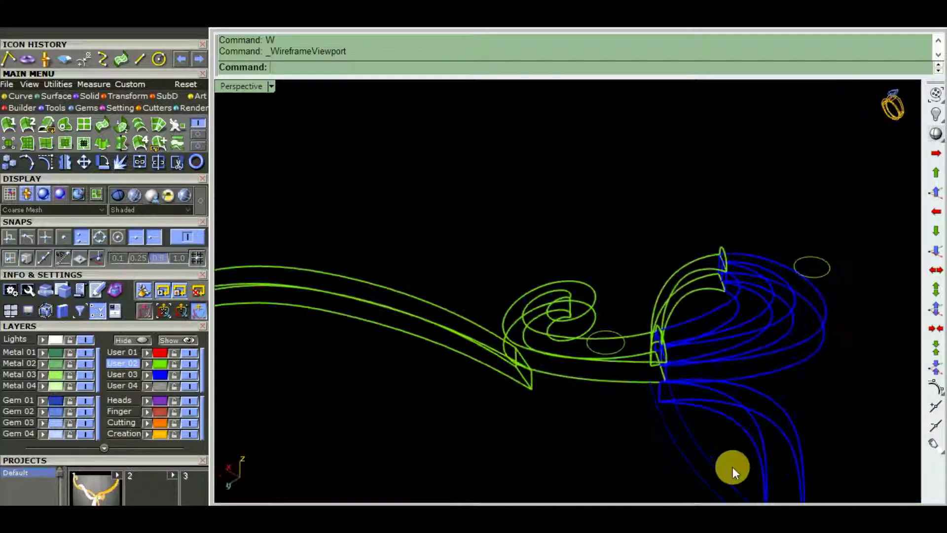
key("Return")
mouse_move(681, 416)
right_mouse_down()
mouse_move(776, 429)
mouse_move(625, 349)
mouse_move(528, 438)
mouse_move(550, 423)
mouse_move(641, 413)
mouse_move(681, 382)
mouse_move(787, 366)
mouse_move(746, 398)
mouse_move(800, 363)
mouse_move(703, 349)
mouse_move(589, 420)
mouse_move(652, 417)
mouse_move(759, 380)
mouse_move(676, 368)
mouse_move(765, 401)
mouse_move(755, 399)
right_mouse_up()
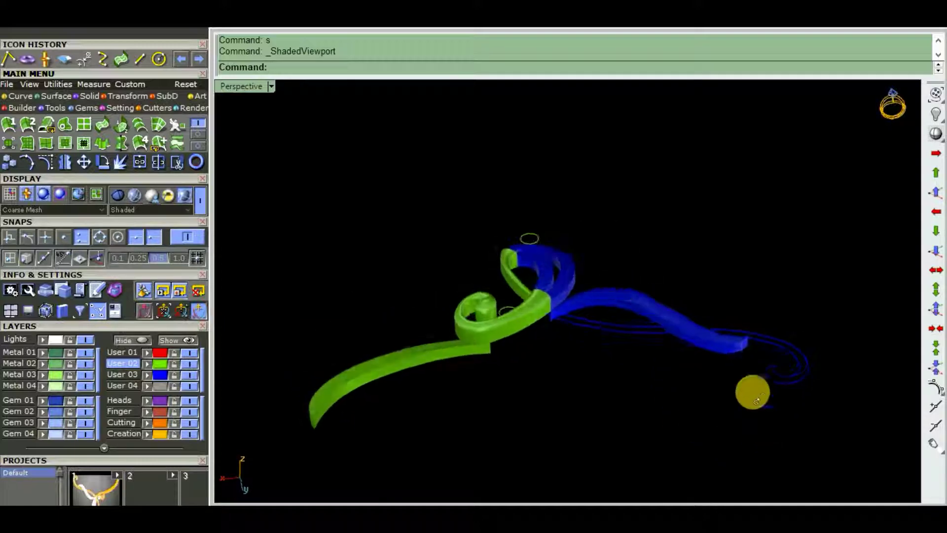
mouse_move(800, 288)
right_mouse_down()
mouse_move(611, 317)
mouse_move(612, 332)
mouse_move(609, 286)
mouse_move(543, 287)
mouse_move(634, 298)
mouse_move(532, 377)
mouse_move(567, 383)
mouse_move(569, 365)
right_mouse_up()
mouse_move(495, 306)
right_mouse_down()
mouse_move(520, 342)
mouse_move(505, 334)
mouse_move(543, 313)
mouse_move(417, 289)
mouse_move(533, 309)
mouse_move(516, 326)
right_mouse_up()
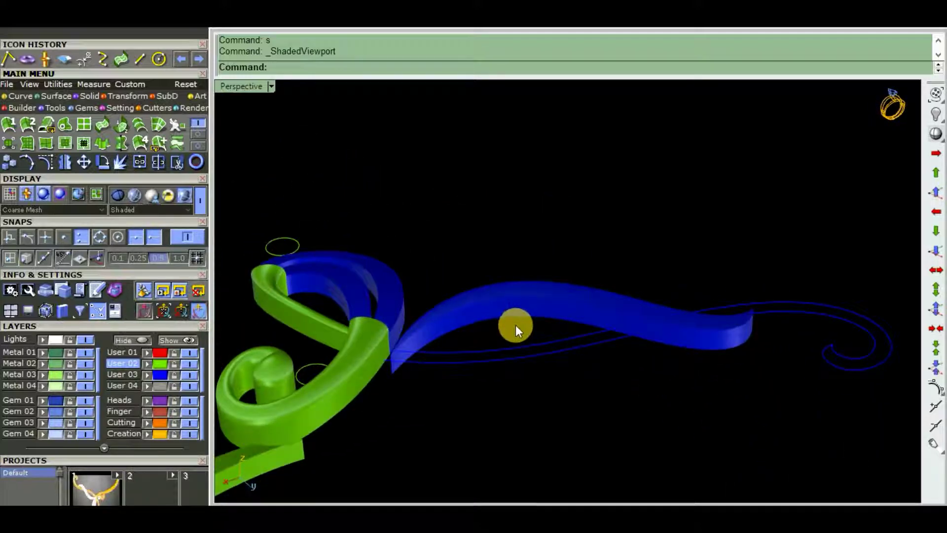
left_click_drag(516, 325, 480, 385)
mouse_move(481, 385)
right_mouse_down()
mouse_move(524, 351)
mouse_move(537, 383)
right_mouse_up()
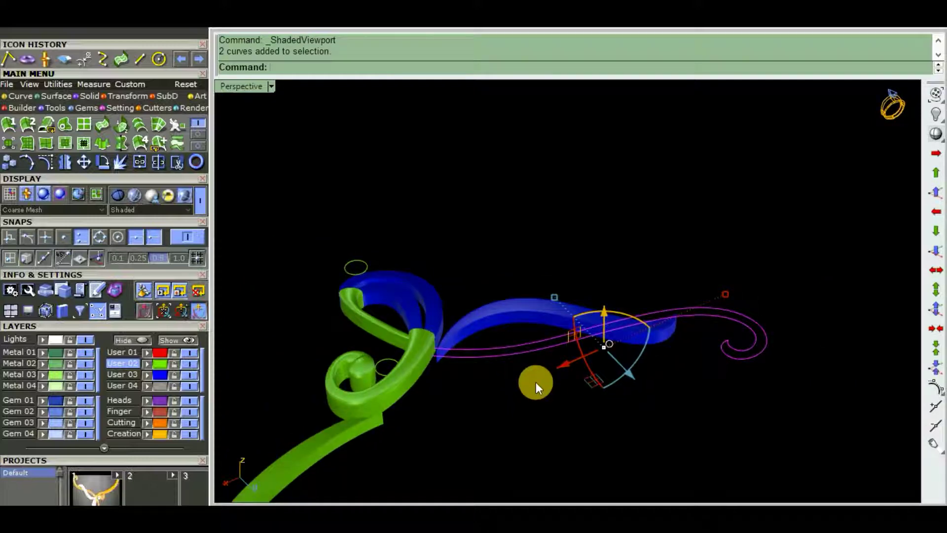
type("h")
Isolate the two scroll curves with HideSwap in a maximized Top view.
key("Return")
type("F")
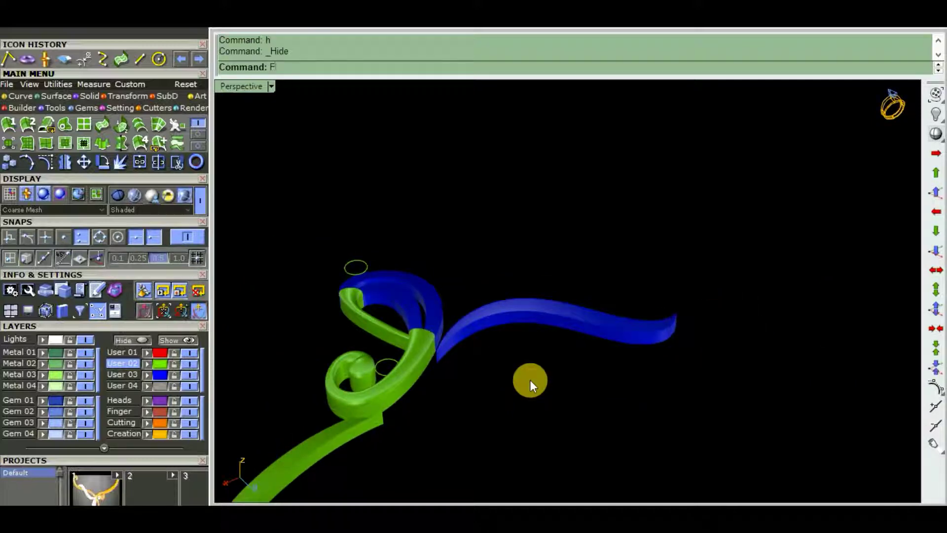
type("hs")
key("Return")
mouse_move(565, 387)
right_mouse_down()
mouse_move(584, 366)
mouse_move(752, 400)
mouse_move(419, 360)
mouse_move(614, 459)
mouse_move(578, 387)
right_mouse_up()
key("ctrl+F1")
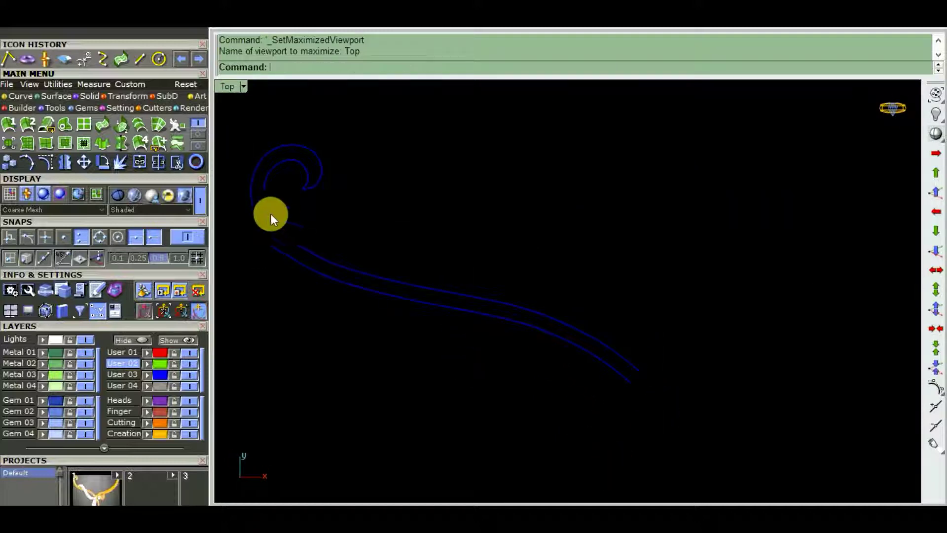
mouse_move(340, 244)
right_mouse_down("ctrl")
mouse_move(412, 338)
mouse_move(393, 290)
right_mouse_up("ctrl")
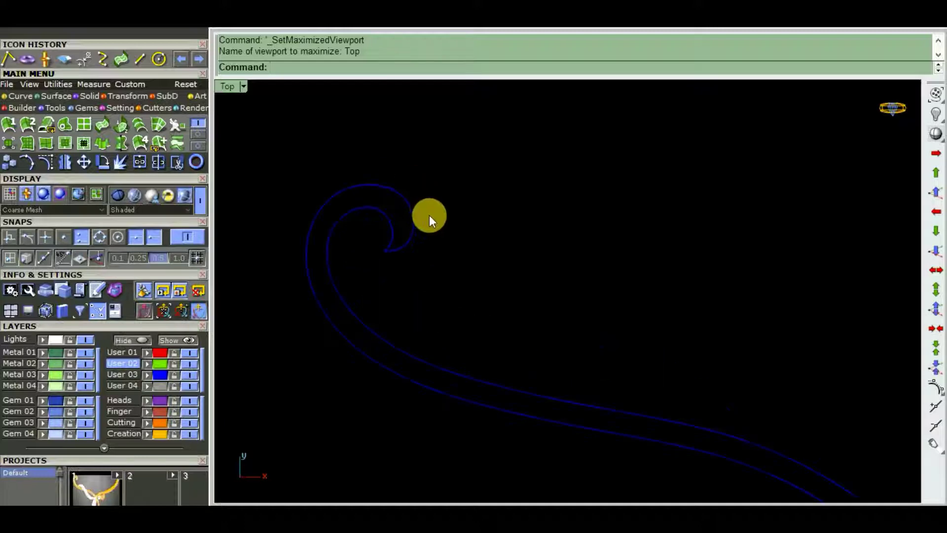
scroll(419, 221, "up", 4)
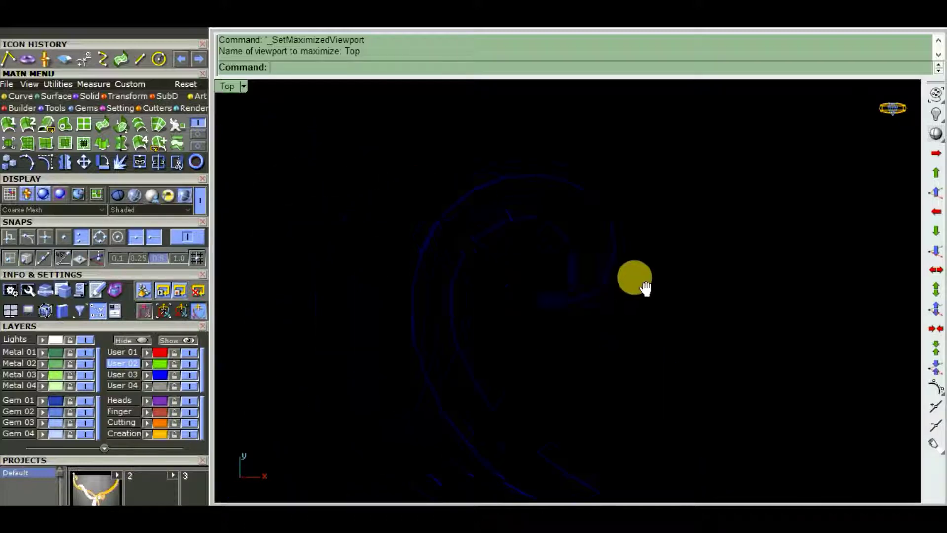
right_click_drag(646, 288, 450, 203)
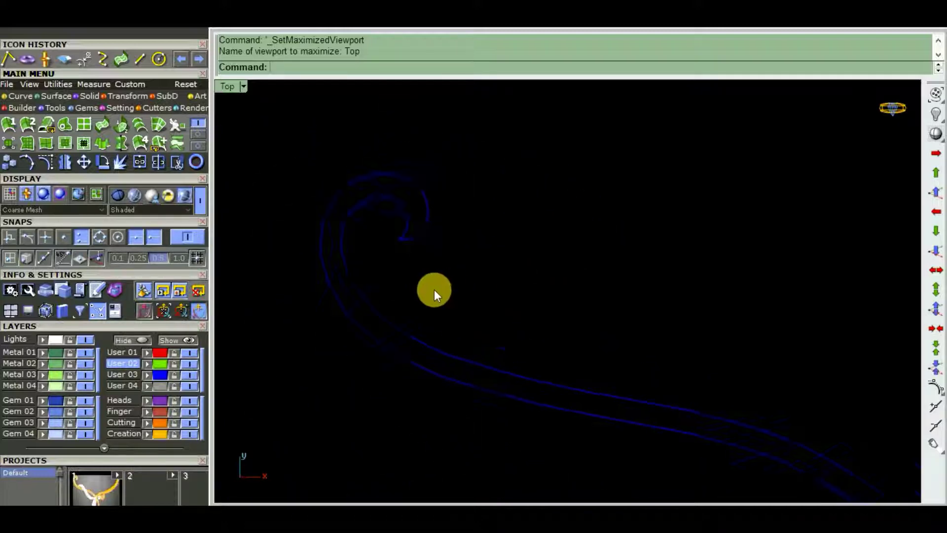
Rebuild the inner scroll curve to 18 points, degree 3.
left_click_drag(431, 287, 384, 319)
type("r")
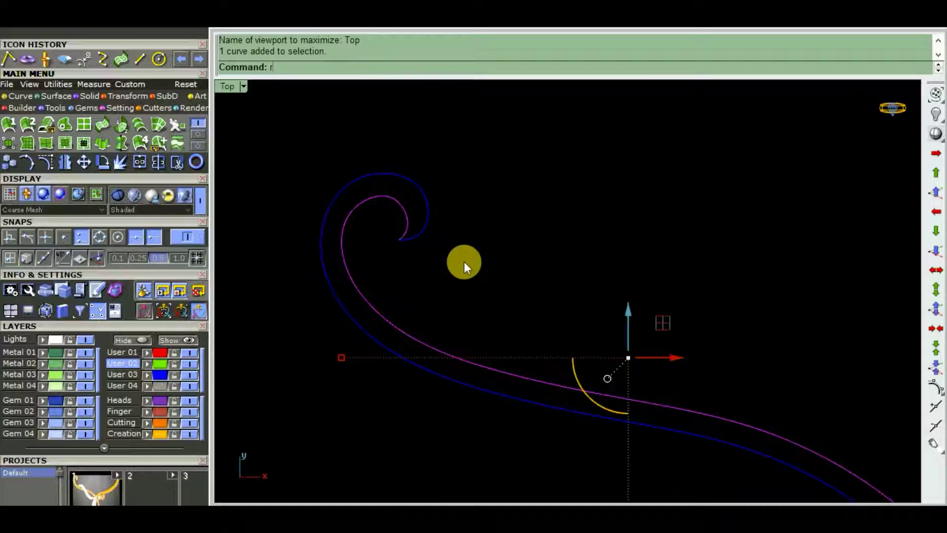
key("Return")
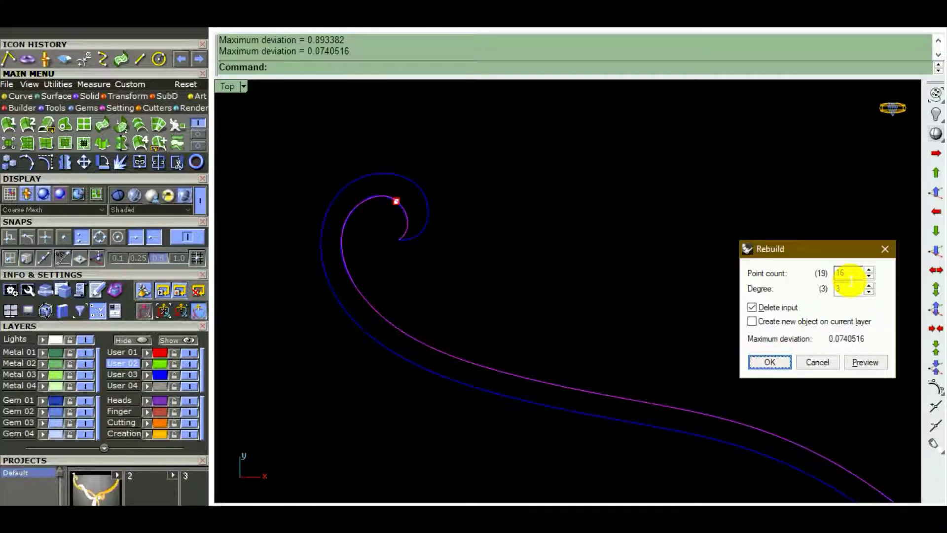
scroll(372, 232, "up", 3)
scroll(401, 242, "up", 2)
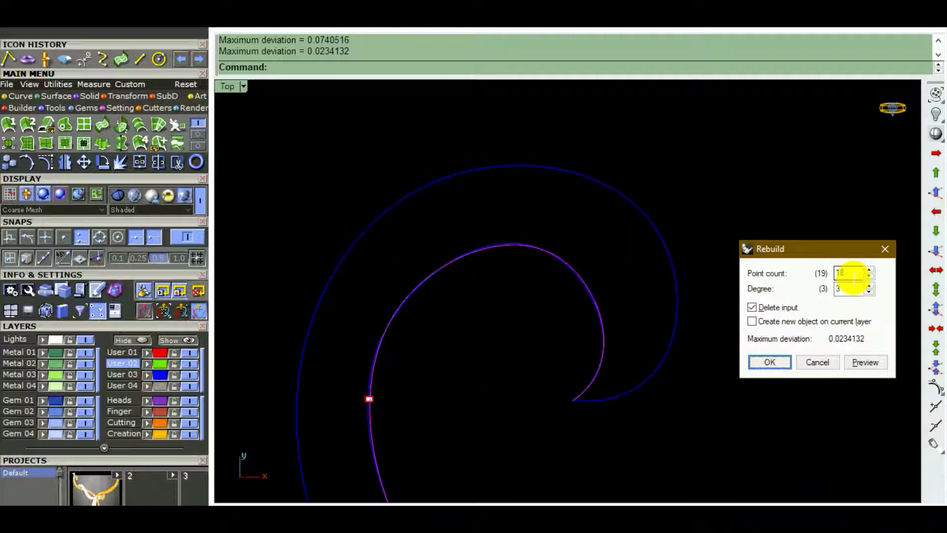
scroll(541, 276, "down", 2)
scroll(582, 305, "down", 1)
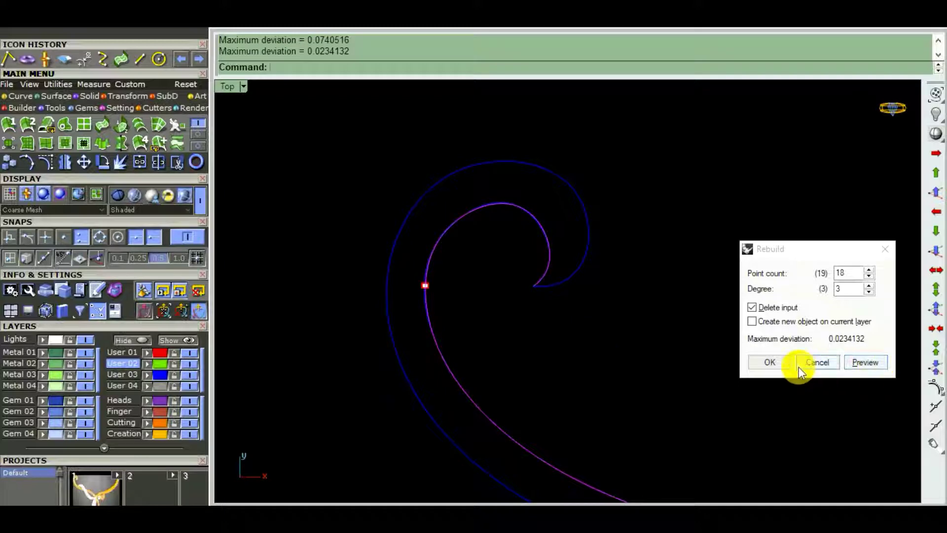
left_click(865, 361)
left_click(769, 361)
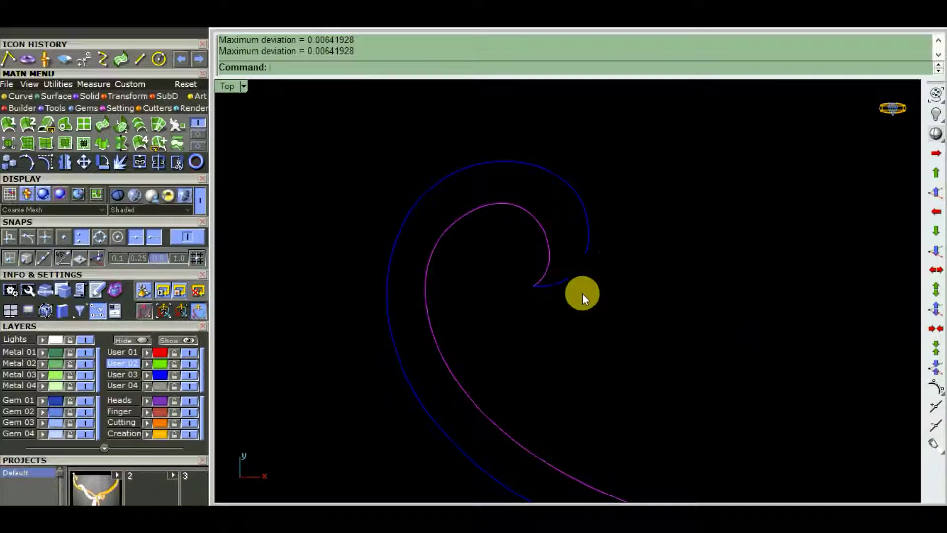
Rebuild the outer scroll curve to 16 points, then select both curves.
left_click(587, 230)
key("Return")
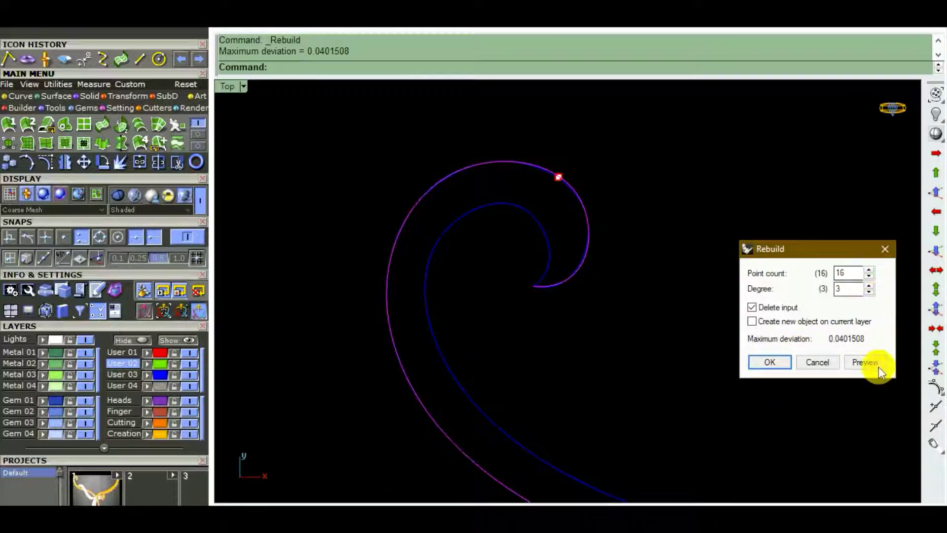
left_click(773, 360)
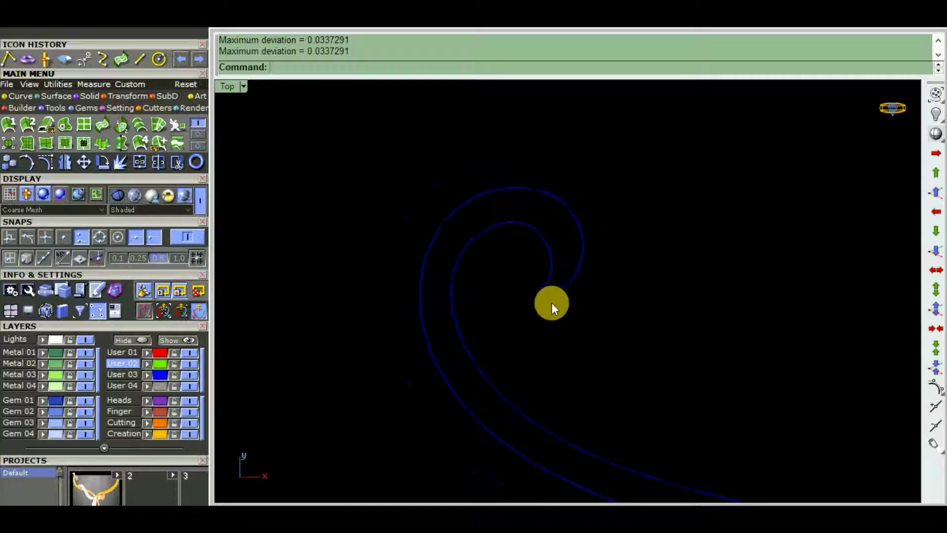
left_click_drag(685, 290, 531, 395)
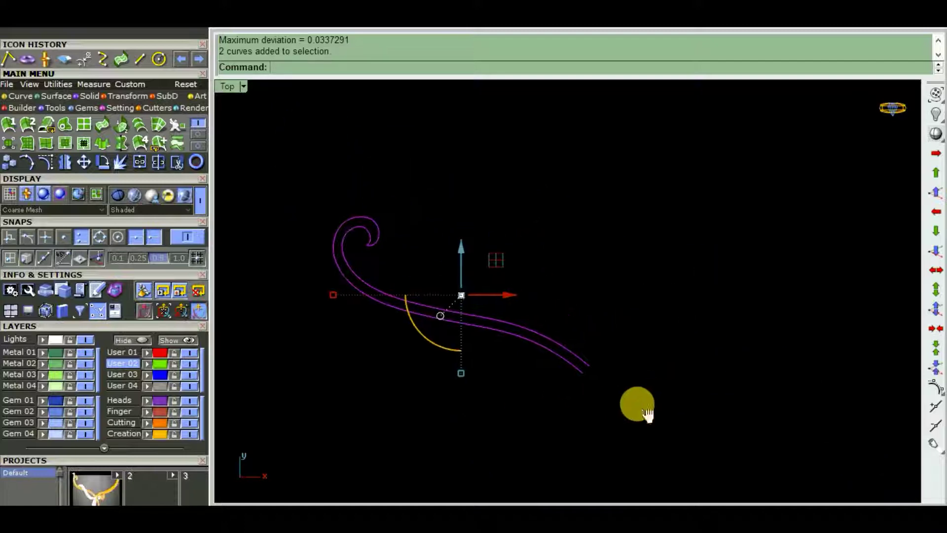
Maximize Perspective, show control points, and select the tip points of both scroll curves.
key("ctrl+F4")
right_click_drag(663, 413, 567, 311)
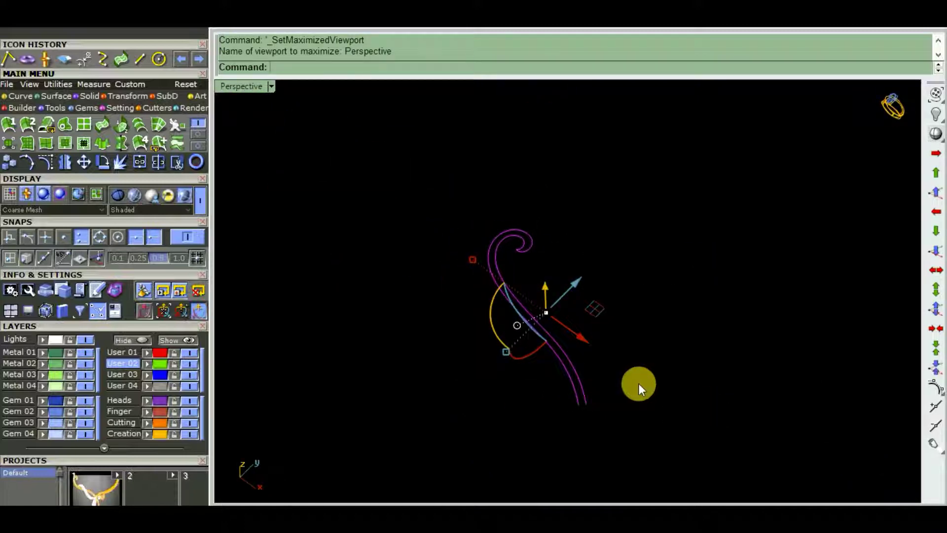
key("F10")
mouse_move(639, 382)
right_mouse_down()
mouse_move(804, 345)
mouse_move(626, 348)
mouse_move(665, 414)
right_mouse_up()
left_click_drag(496, 440, 495, 441)
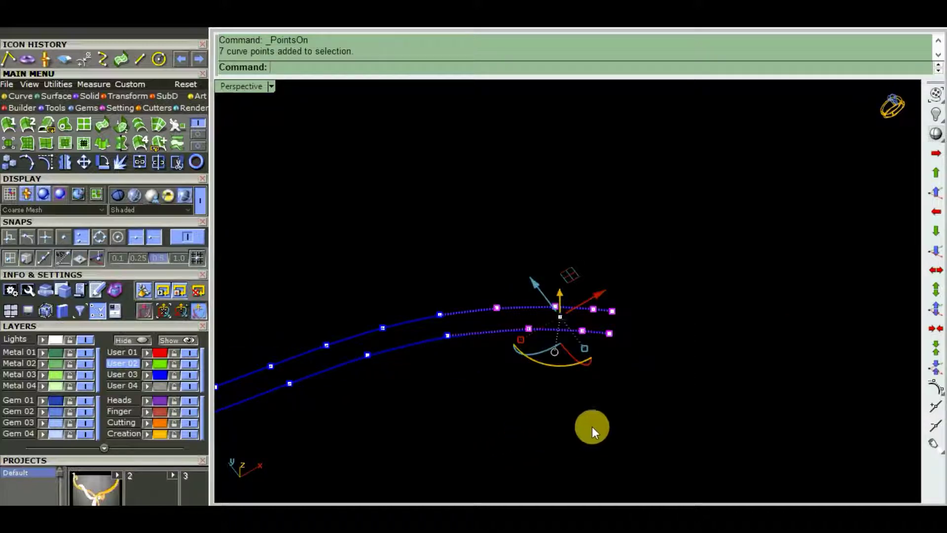
left_click(599, 426)
right_click_drag(605, 426, 595, 417)
left_click_drag(478, 413, 733, 237)
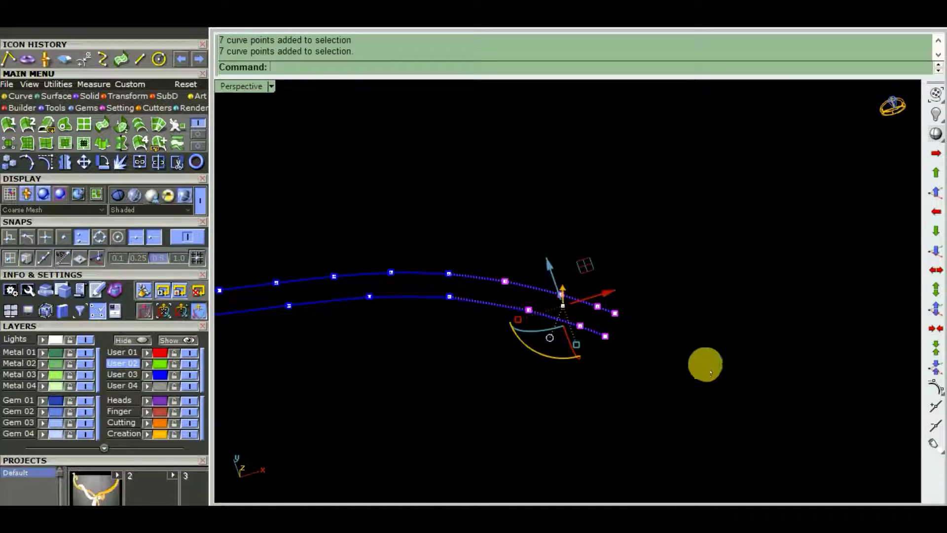
mouse_move(704, 364)
right_mouse_down()
mouse_move(750, 298)
mouse_move(676, 334)
mouse_move(656, 405)
mouse_move(566, 377)
mouse_move(640, 338)
mouse_move(883, 339)
right_mouse_up()
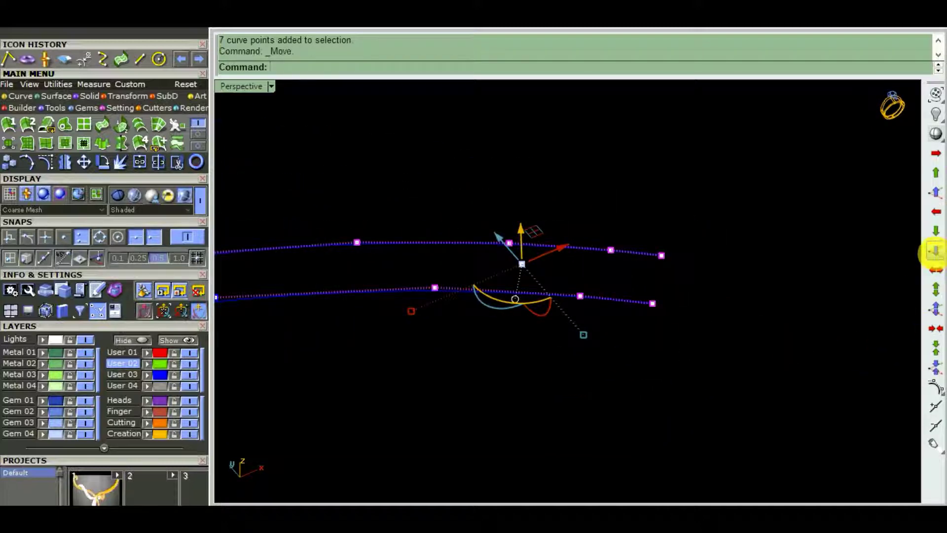
Deselect stray points and nudge the remaining tip points down one step.
mouse_move(582, 378)
right_mouse_down()
mouse_move(565, 402)
mouse_move(620, 370)
mouse_move(678, 402)
mouse_move(588, 383)
right_mouse_up()
left_click(389, 271, "ctrl")
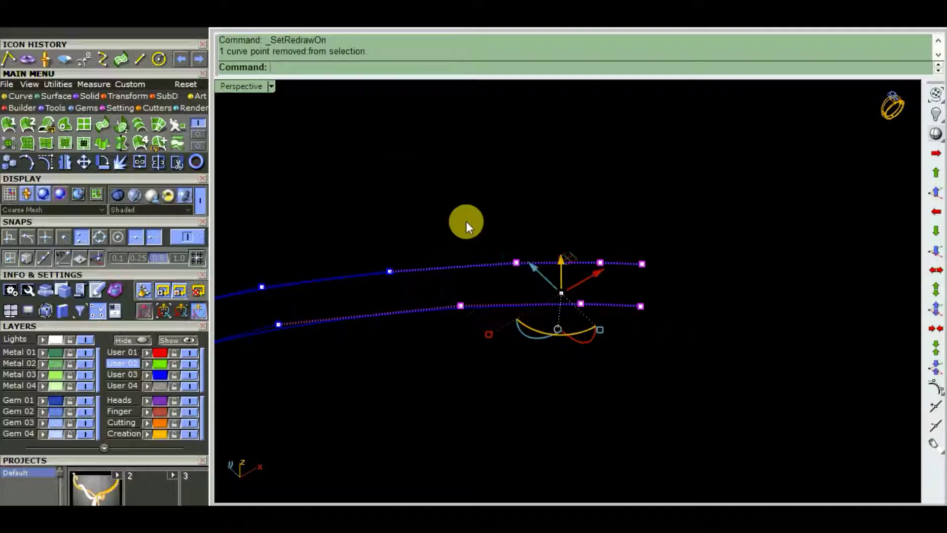
left_click(937, 257)
mouse_move(804, 317)
right_mouse_down()
mouse_move(733, 342)
mouse_move(777, 341)
mouse_move(725, 360)
mouse_move(764, 338)
right_mouse_up()
left_click(477, 294, "ctrl")
left_click(934, 250)
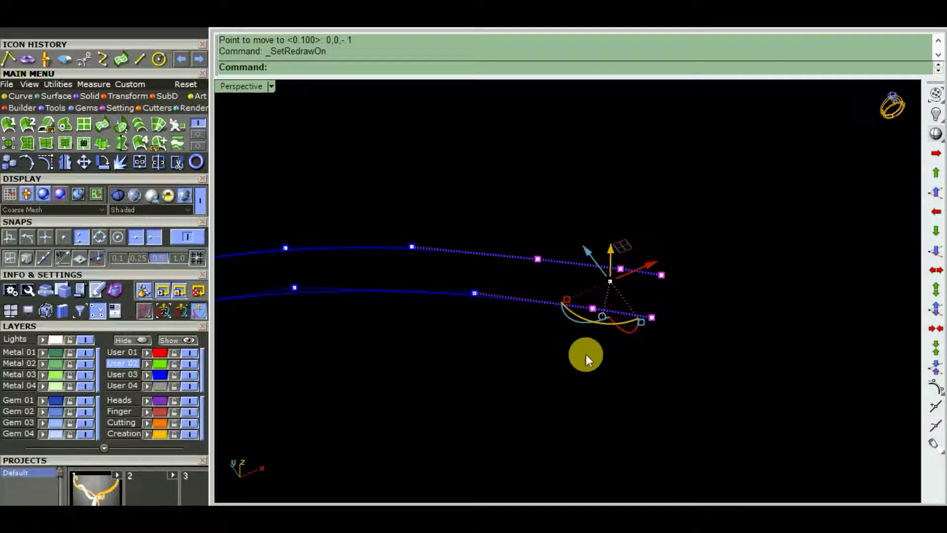
Nudge the four curve end points, then the two right-hand ends, down one step each.
left_click_drag(503, 332, 556, 237)
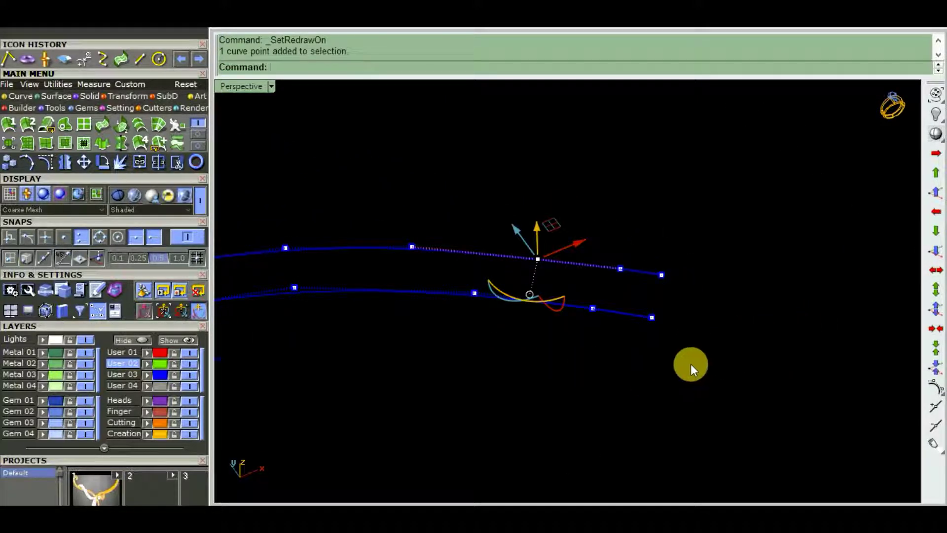
mouse_move(692, 366)
right_mouse_down()
mouse_move(734, 338)
mouse_move(681, 368)
mouse_move(690, 378)
right_mouse_up()
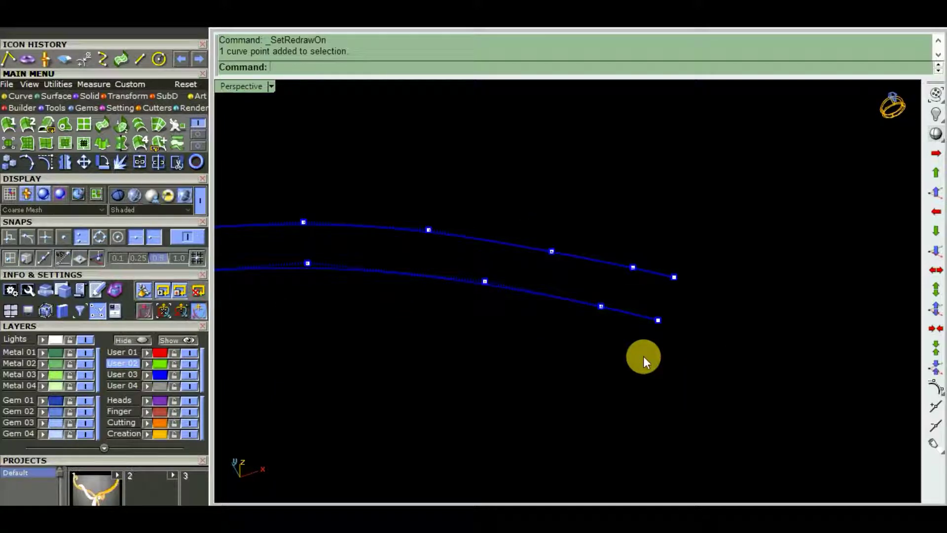
mouse_move(644, 356)
right_mouse_down()
mouse_move(601, 376)
mouse_move(552, 360)
right_mouse_up()
left_click_drag(552, 360, 703, 175)
key("alt+Page_Down")
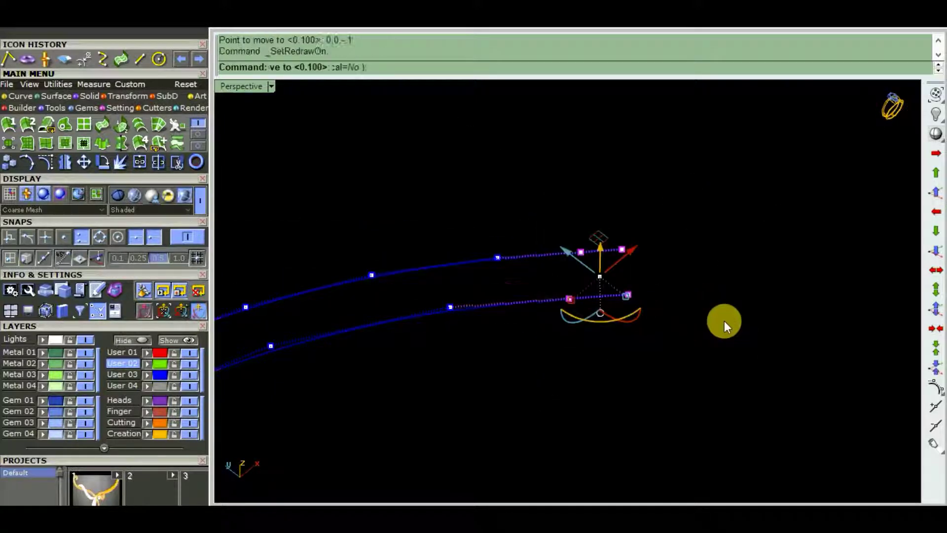
mouse_move(724, 320)
right_mouse_down()
mouse_move(702, 281)
mouse_move(628, 213)
mouse_move(715, 372)
mouse_move(656, 315)
right_mouse_up()
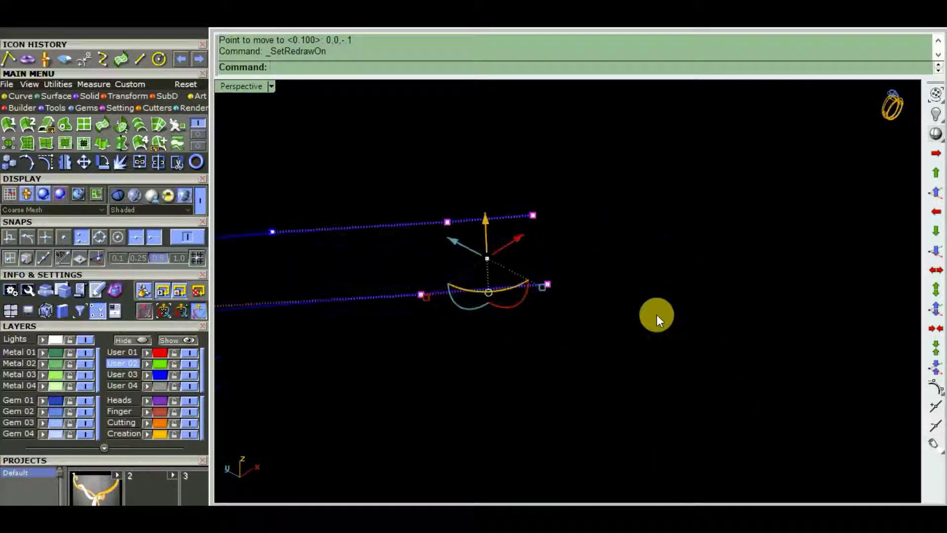
left_click_drag(508, 332, 611, 151)
key("alt+Page_Down")
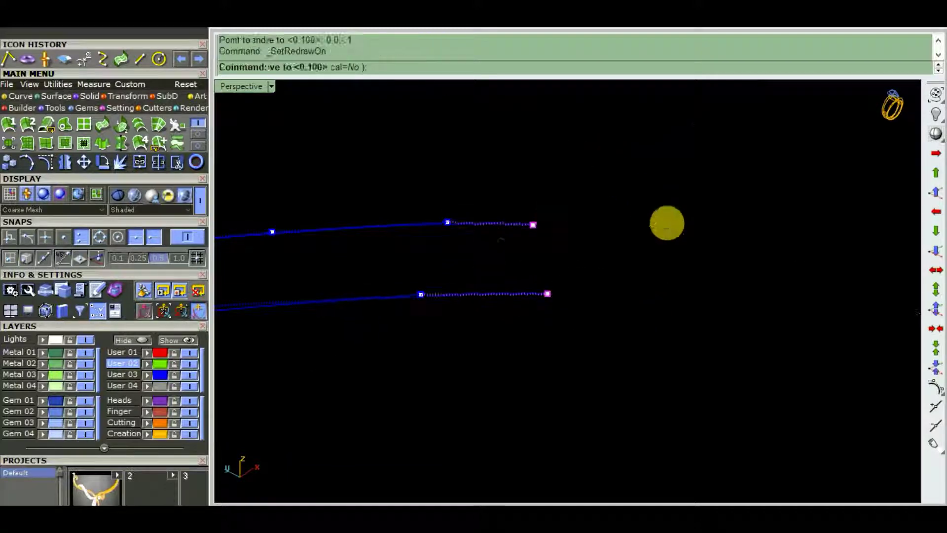
mouse_move(667, 222)
right_mouse_down()
mouse_move(634, 213)
mouse_move(630, 169)
mouse_move(778, 252)
mouse_move(398, 244)
mouse_move(547, 254)
mouse_move(579, 269)
mouse_move(554, 247)
mouse_move(656, 324)
mouse_move(638, 328)
mouse_move(636, 342)
mouse_move(761, 364)
mouse_move(491, 332)
mouse_move(689, 311)
mouse_move(754, 316)
mouse_move(715, 360)
mouse_move(687, 317)
mouse_move(662, 429)
mouse_move(564, 386)
right_mouse_up()
scroll(554, 251, "up", 3)
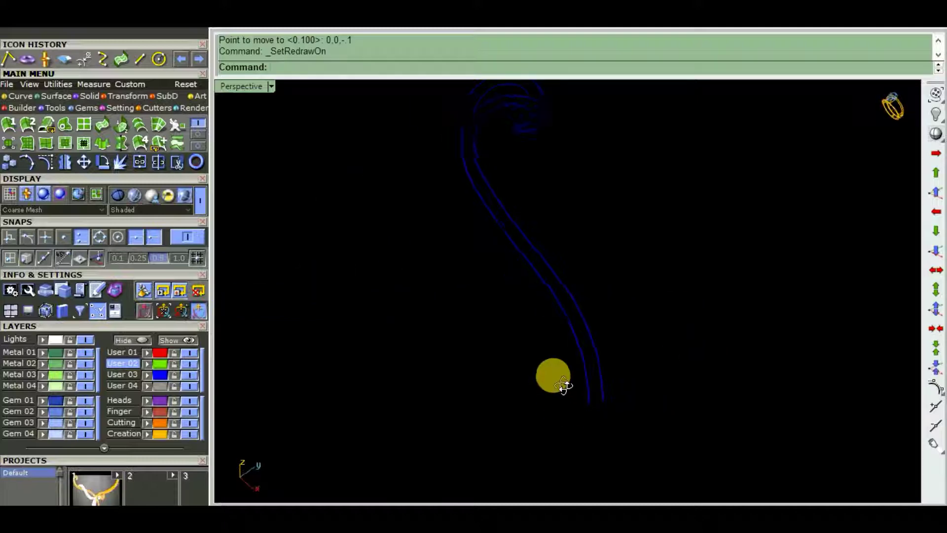
Rebuild both rail curves as degree-3 curves, adjusting the second curve's point count.
left_click(579, 348)
mouse_move(578, 347)
right_mouse_down()
mouse_move(437, 368)
mouse_move(528, 383)
right_mouse_up()
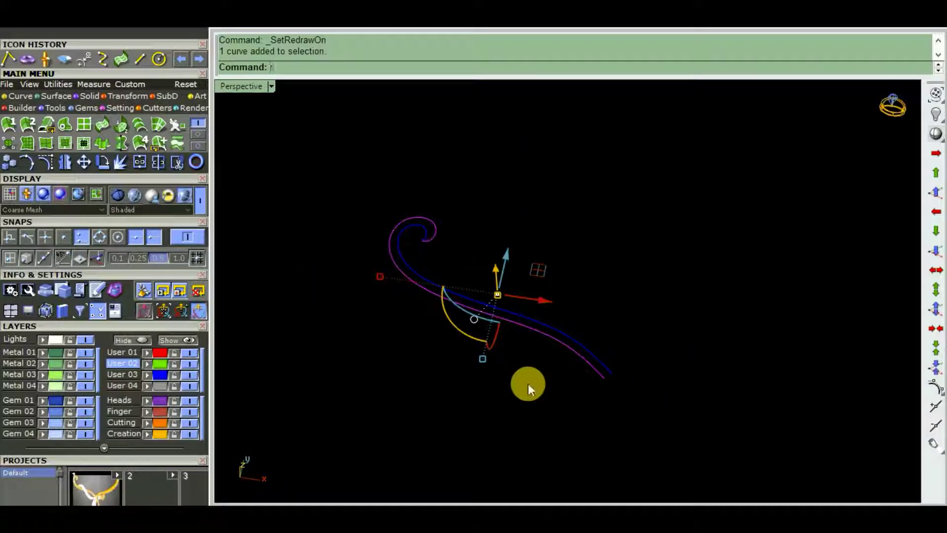
right_click(533, 376)
left_click(771, 362)
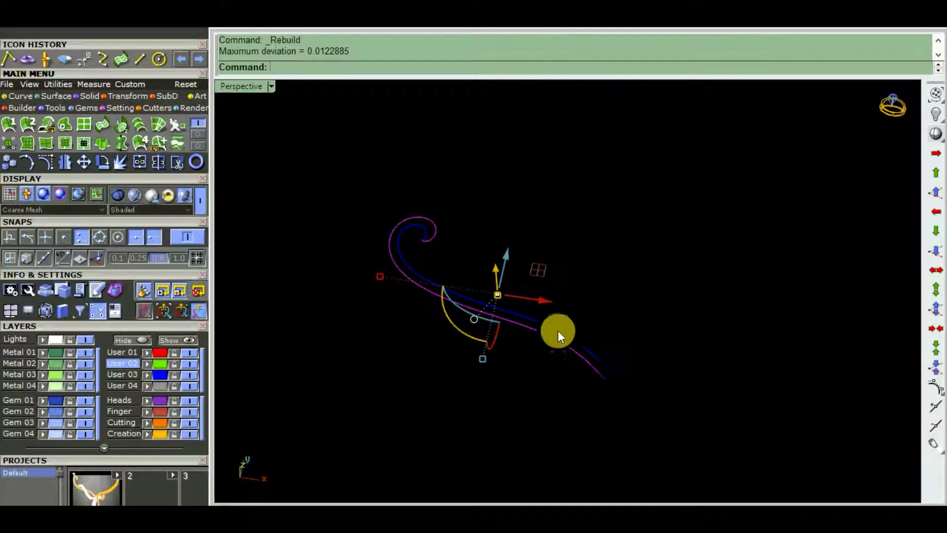
left_click(599, 359)
right_click(599, 359)
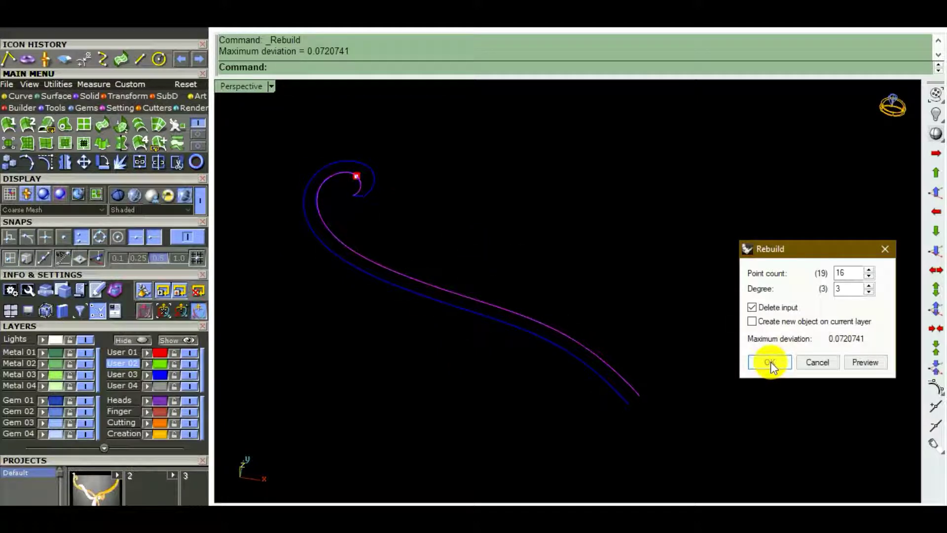
double_click(855, 272)
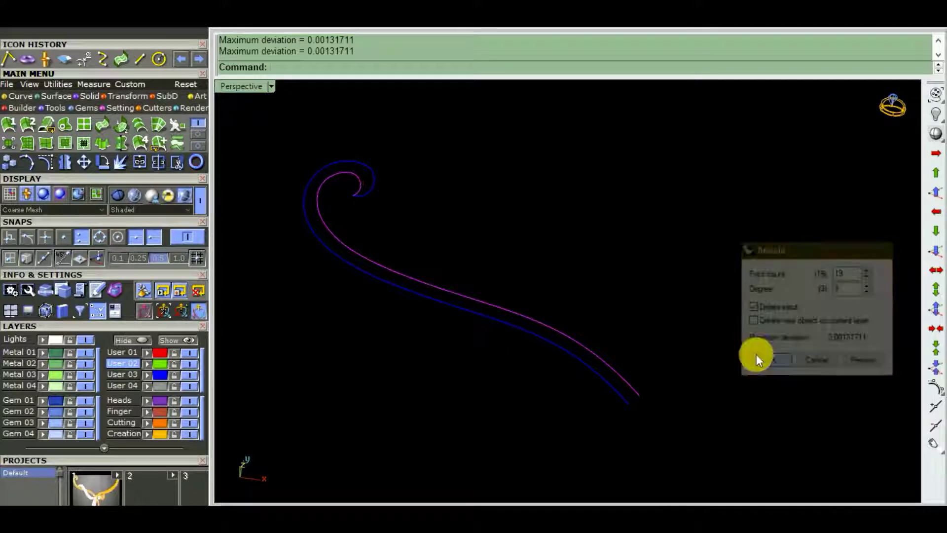
right_click_drag(557, 294, 723, 312)
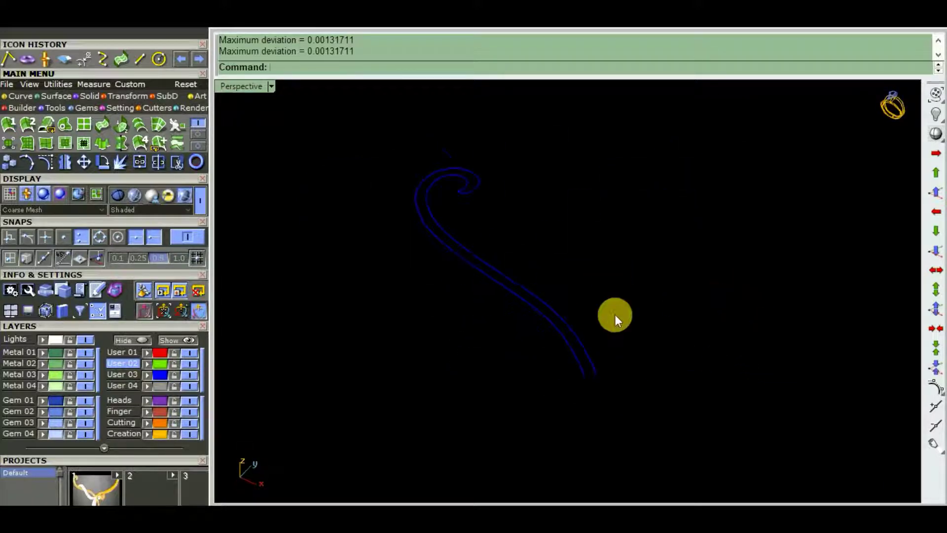
mouse_move(614, 315)
right_mouse_down()
mouse_move(797, 286)
mouse_move(812, 244)
mouse_move(617, 253)
mouse_move(650, 346)
right_mouse_up()
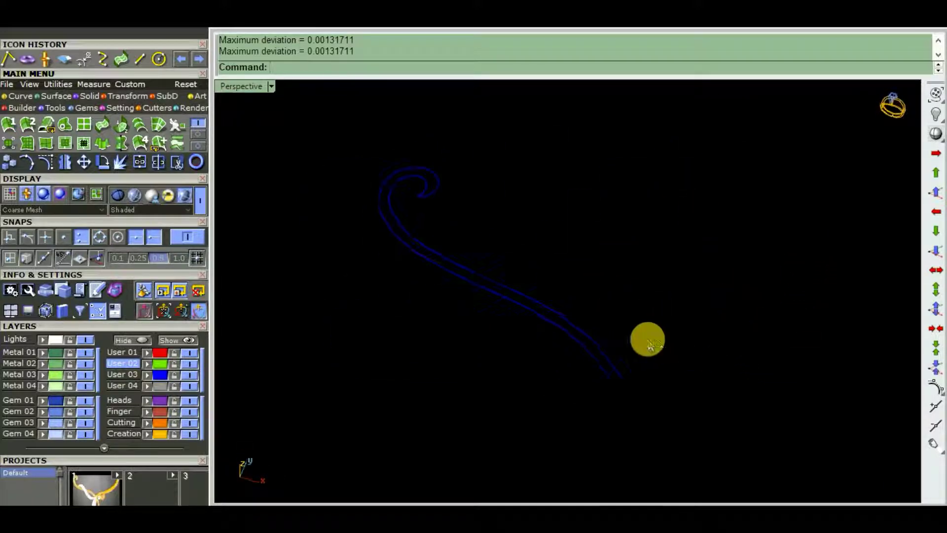
right_click_drag(667, 383, 631, 378)
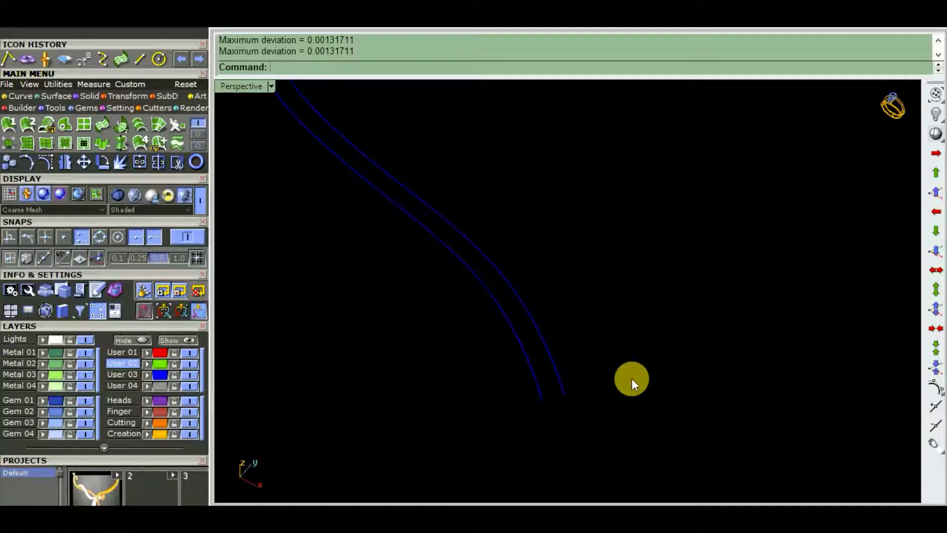
Draw a short line joining the two scroll curve ends.
left_click(139, 58)
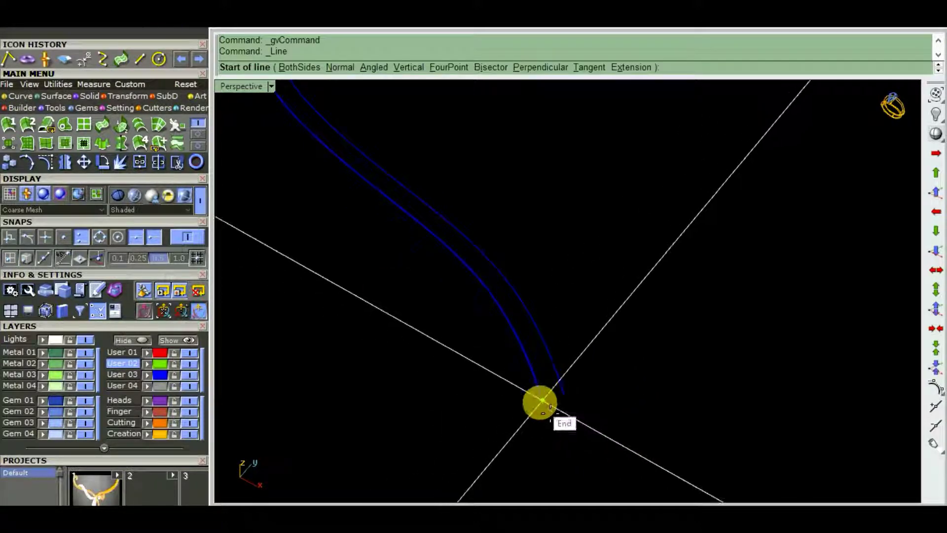
left_click(541, 400)
left_click(571, 411)
right_click_drag(569, 394, 564, 367)
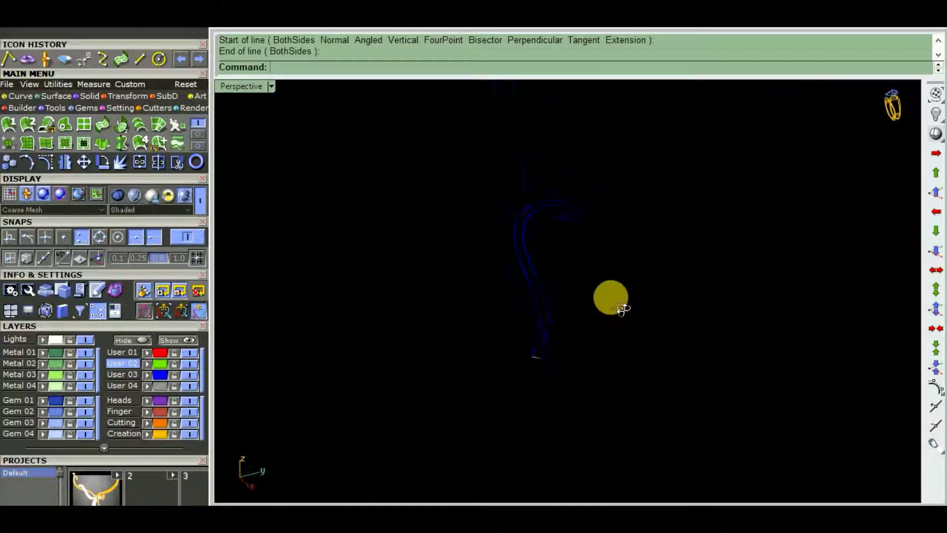
mouse_move(622, 308)
right_mouse_down()
mouse_move(433, 347)
mouse_move(518, 363)
right_mouse_up()
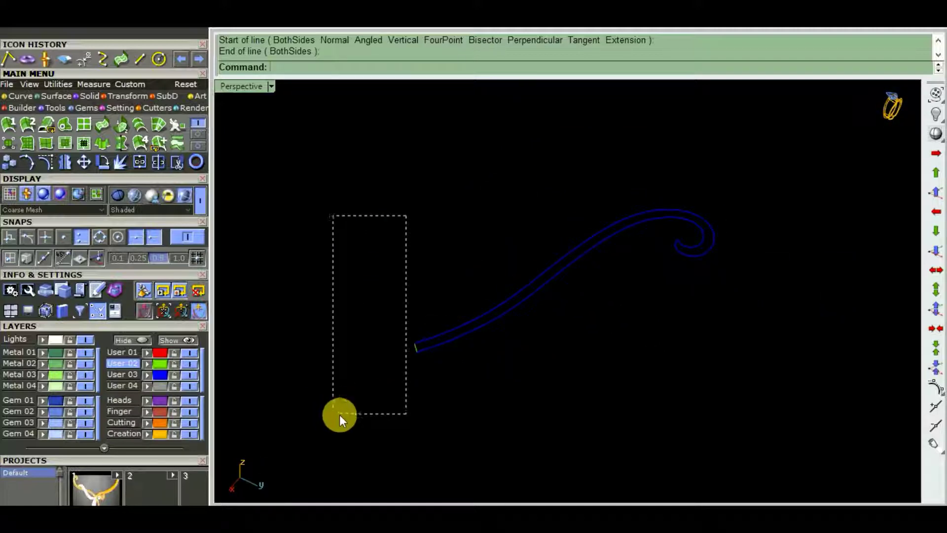
Sweep2 a green surface along both rails and the closing line using sw.
left_click_drag(339, 414, 489, 401)
left_click_drag(507, 203, 555, 380)
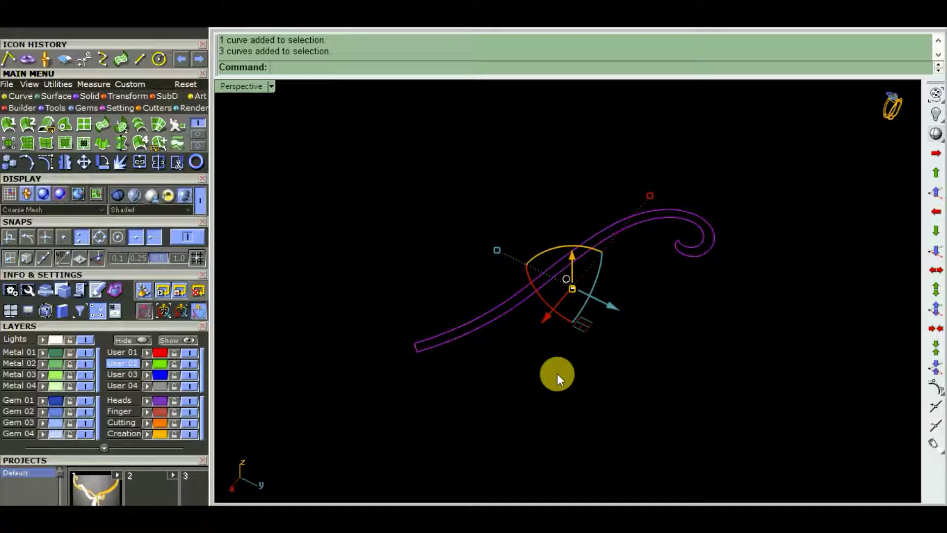
type("sw")
key("Return")
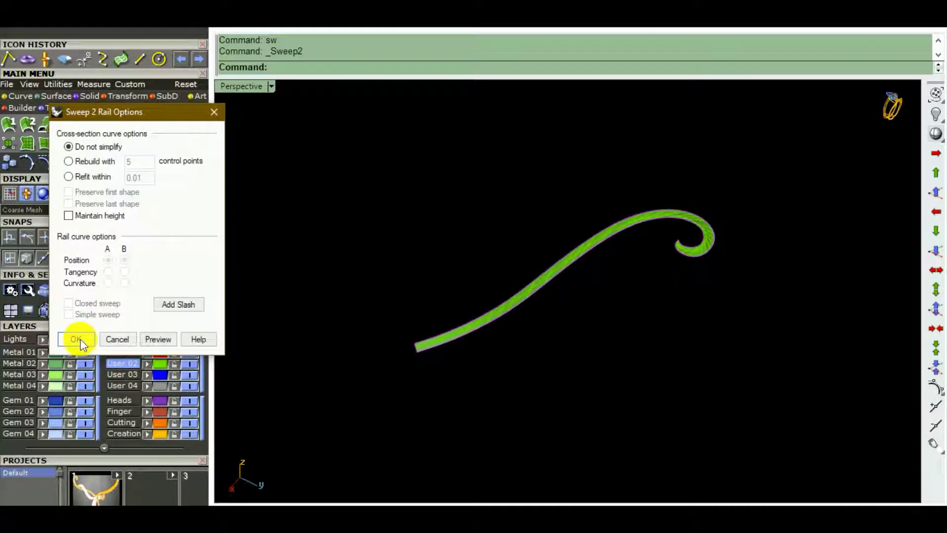
left_click(76, 339)
Undo the sweep and rerun Sweep2 with the Add Slash option.
scroll(720, 236, "up", 5)
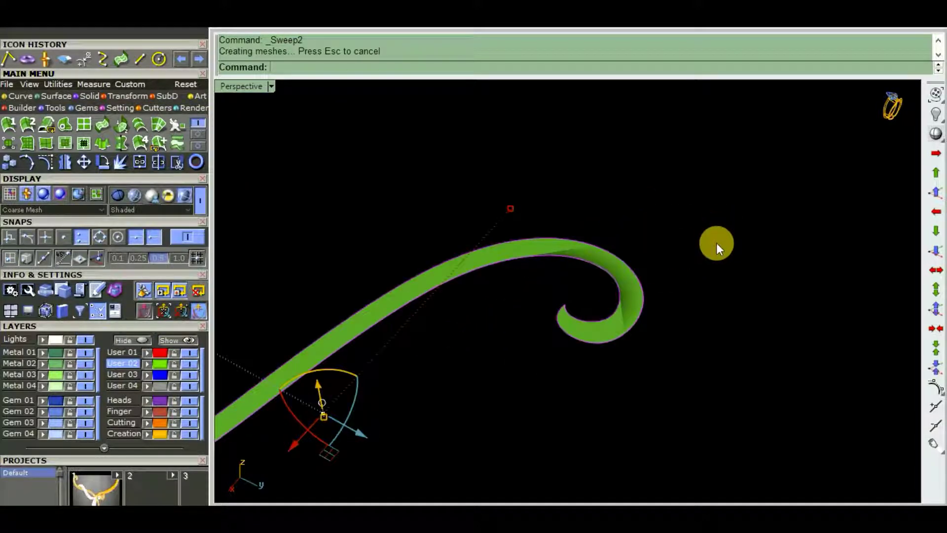
scroll(661, 313, "down", 5)
key("ctrl+z")
mouse_move(658, 309)
right_mouse_down()
mouse_move(598, 338)
mouse_move(357, 315)
right_mouse_up()
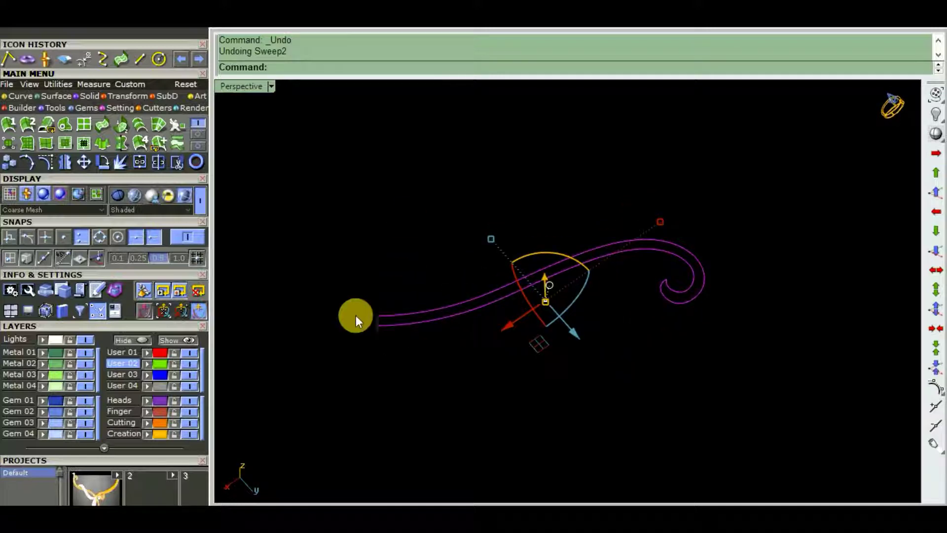
type("sw")
key("Return")
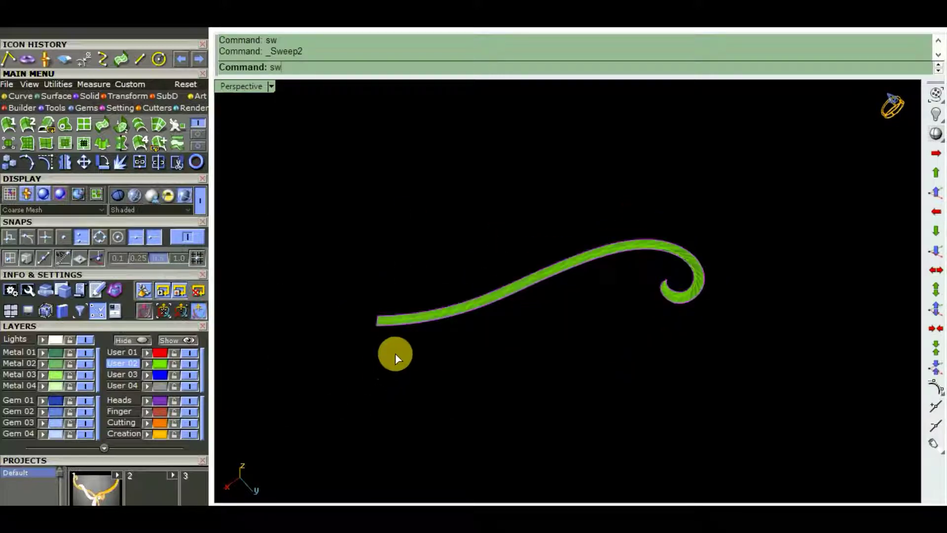
left_click(179, 305)
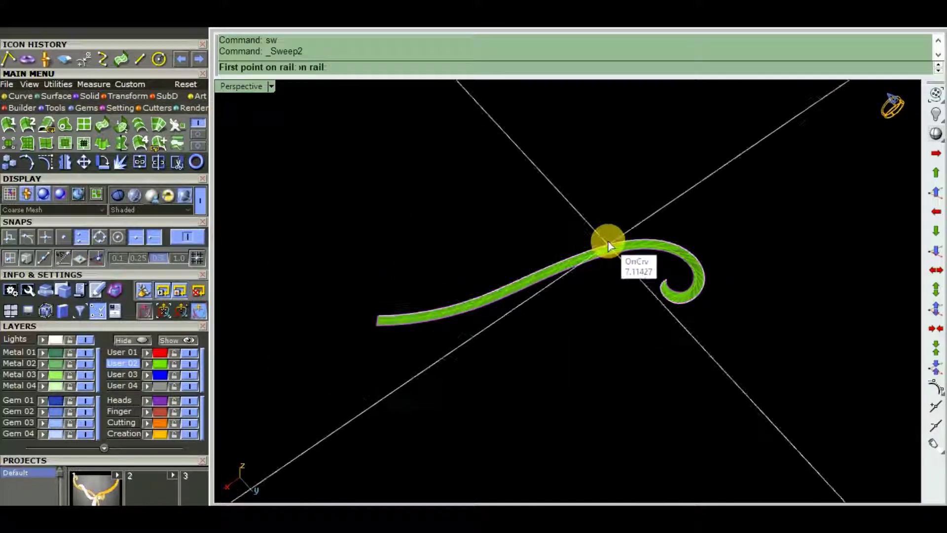
Add four cross-section slash point pairs around the spiral.
left_click(611, 249)
left_click(616, 255)
scroll(682, 250, "up", 2)
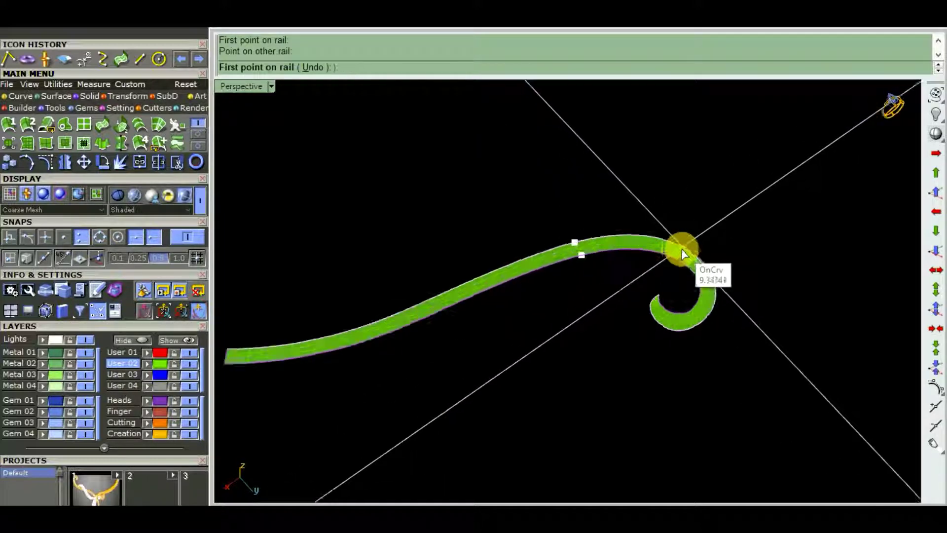
left_click(679, 248)
left_click(667, 255)
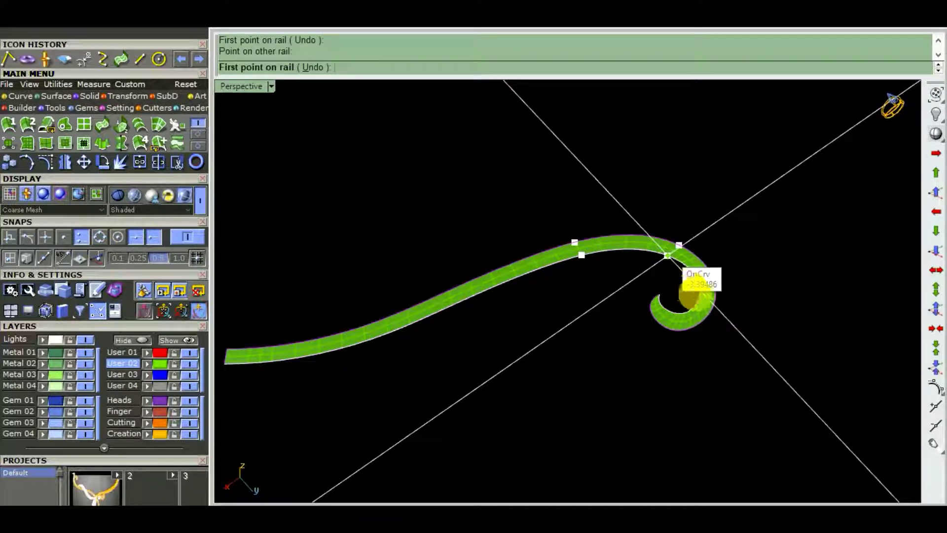
left_click(699, 294)
left_click(715, 296)
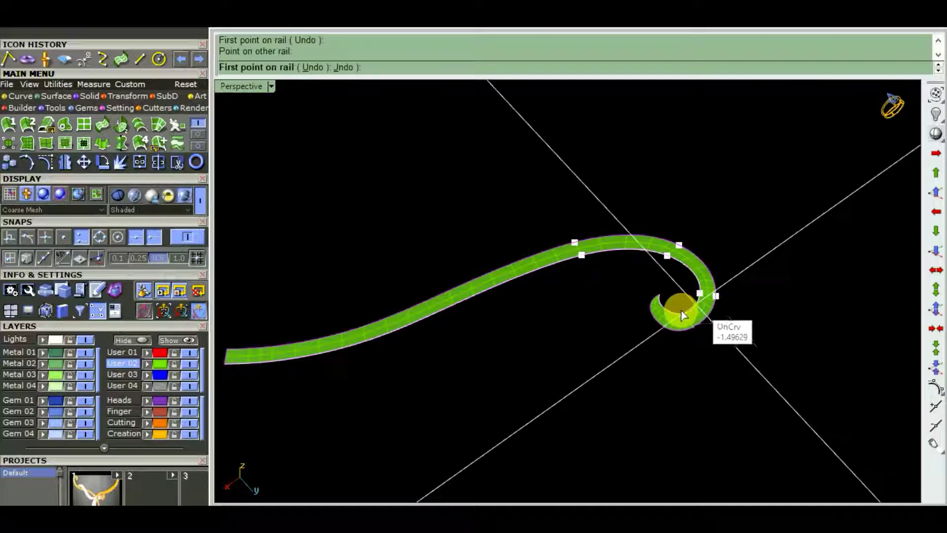
left_click(683, 320)
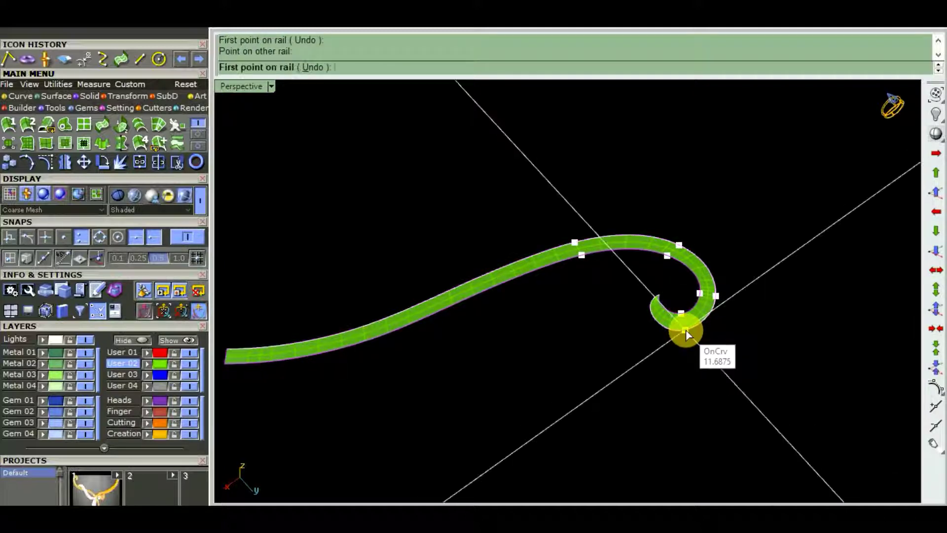
key("Return")
Build the re-swept surface and view the scroll upright.
left_click(76, 338)
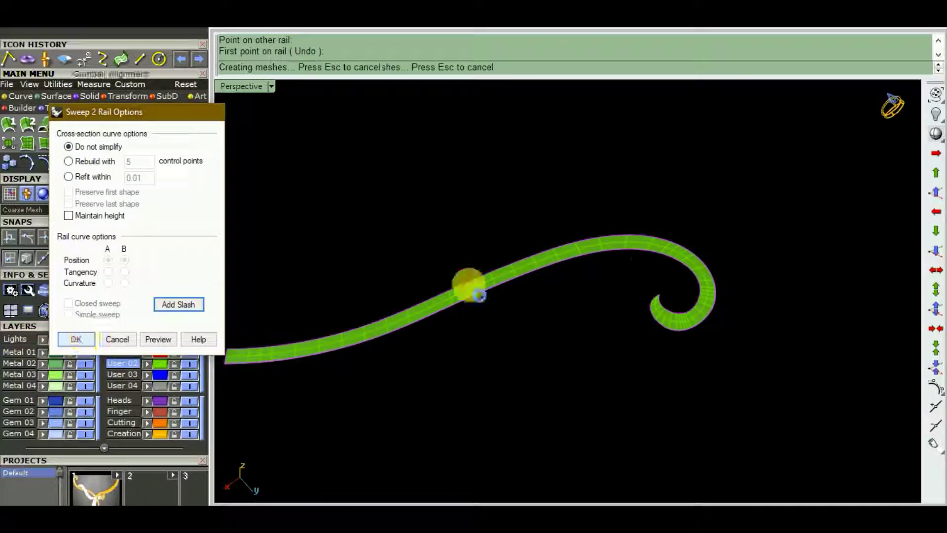
mouse_move(718, 250)
right_mouse_down()
mouse_move(632, 296)
mouse_move(571, 227)
mouse_move(531, 387)
mouse_move(623, 329)
mouse_move(531, 289)
mouse_move(627, 394)
mouse_move(571, 350)
right_mouse_up()
mouse_move(696, 303)
right_mouse_down()
mouse_move(567, 338)
mouse_move(548, 309)
mouse_move(559, 309)
right_mouse_up()
Delete the three construction curves and select the green swept surface.
key("Delete")
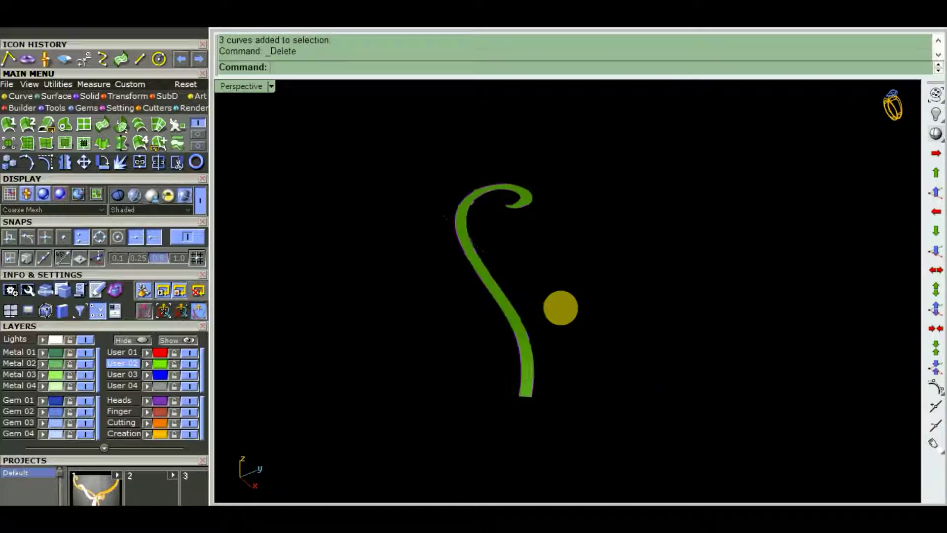
scroll(513, 336, "up", 3)
left_click(528, 335)
scroll(528, 336, "down", 3)
mouse_move(630, 343)
right_mouse_down()
mouse_move(484, 355)
mouse_move(481, 344)
right_mouse_up()
Extrude the swept surface into a solid strip and delete the original surface.
key("Return")
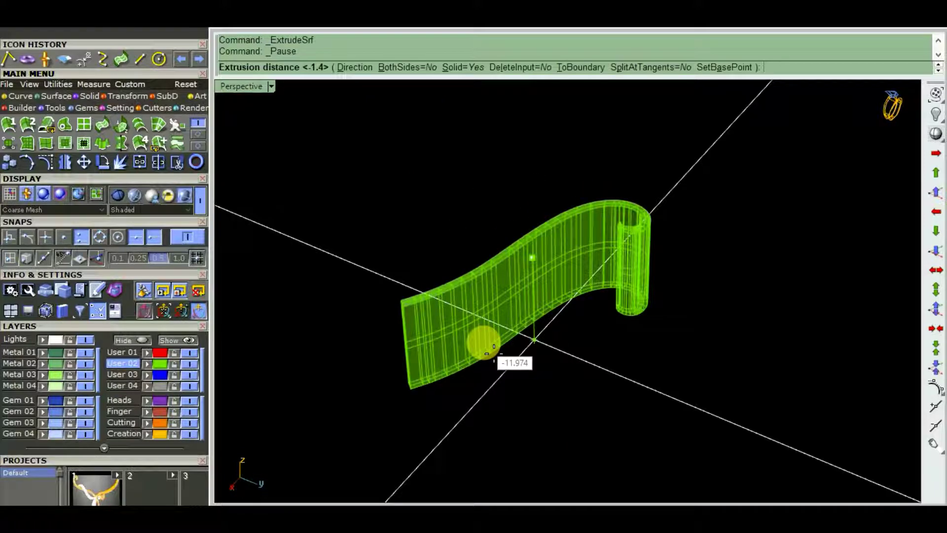
left_click(493, 347)
mouse_move(403, 223)
right_mouse_down()
mouse_move(672, 265)
mouse_move(753, 258)
mouse_move(534, 271)
right_mouse_up()
key("Delete")
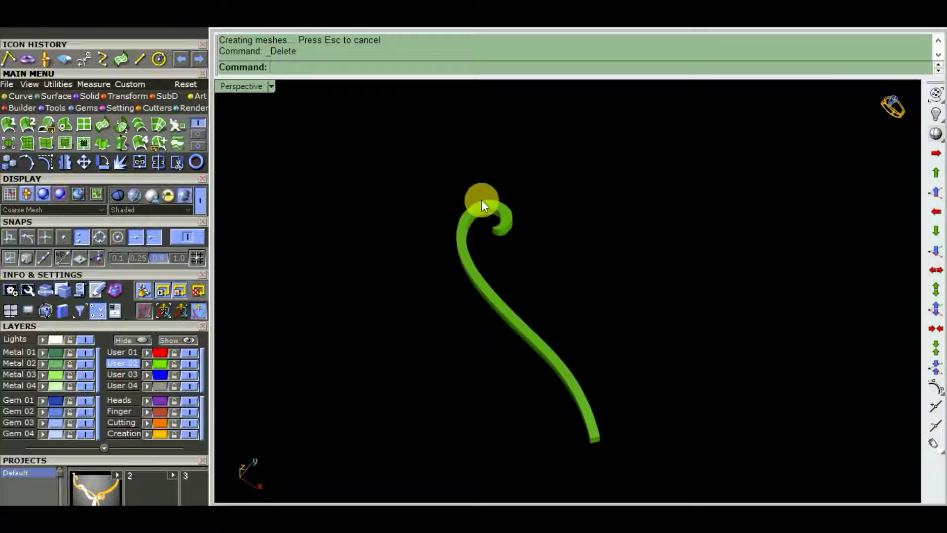
Explode the green hook tube into separate surfaces.
mouse_move(482, 200)
right_mouse_down()
mouse_move(503, 274)
mouse_move(473, 269)
mouse_move(556, 351)
mouse_move(581, 284)
right_mouse_up()
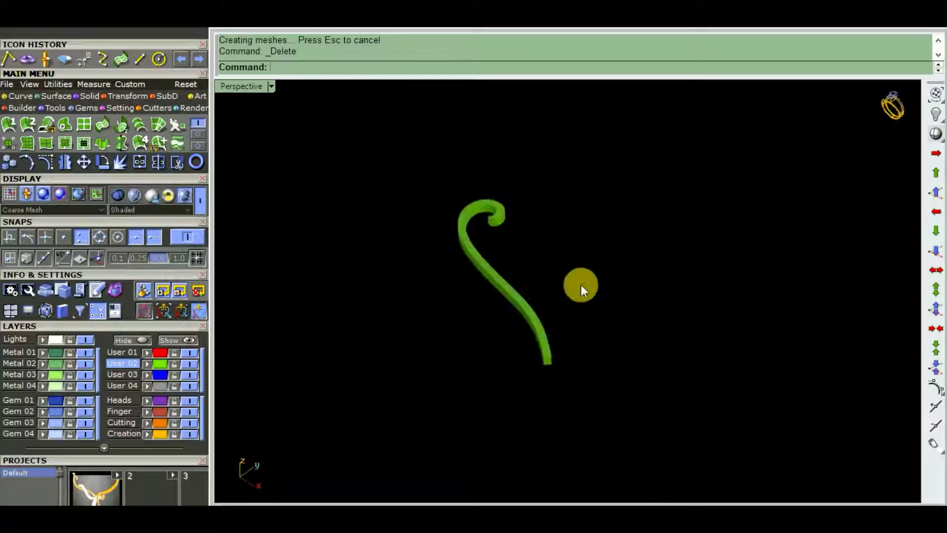
left_click(507, 330)
scroll(507, 332, "up", 5)
scroll(507, 332, "down", 3)
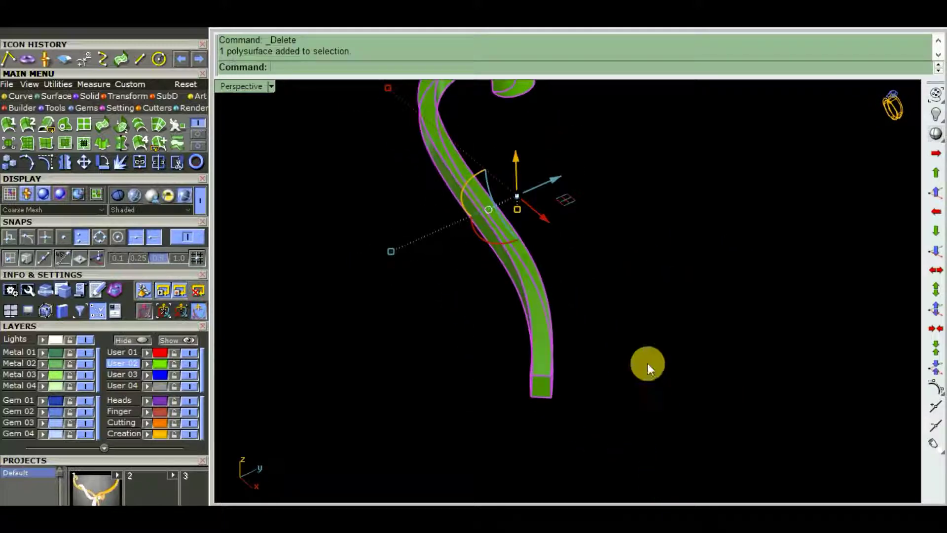
type("explode")
key("Return")
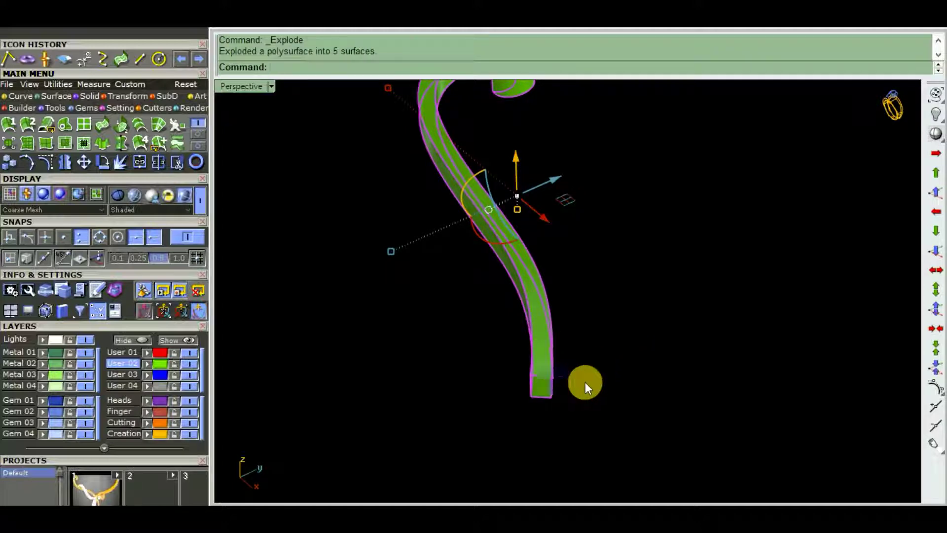
Delete the face at the tube's end, leaving that end open.
mouse_move(586, 382)
right_mouse_down()
mouse_move(628, 364)
mouse_move(631, 309)
mouse_move(689, 315)
mouse_move(588, 340)
mouse_move(587, 279)
mouse_move(683, 398)
mouse_move(618, 385)
mouse_move(691, 387)
mouse_move(634, 413)
right_mouse_up()
key("Escape")
left_click(631, 308)
key("Delete")
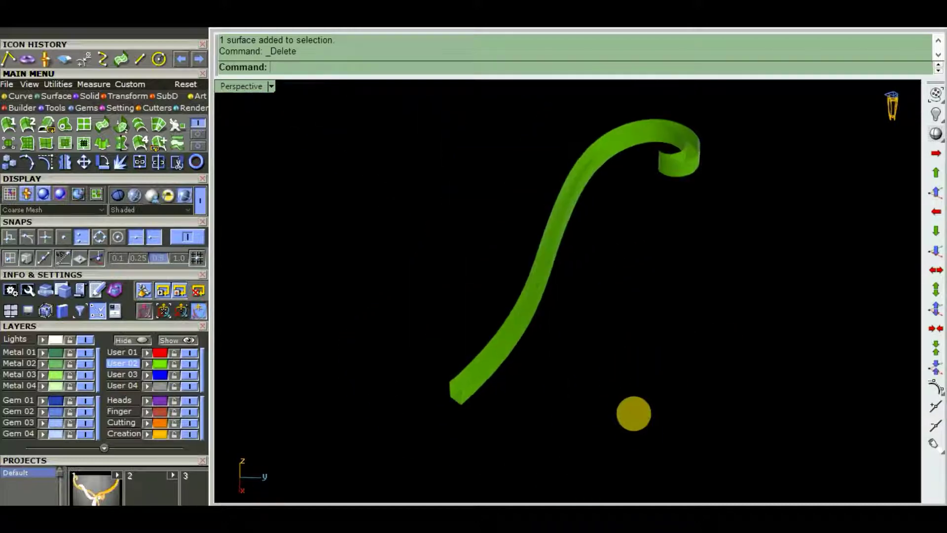
left_click(103, 117)
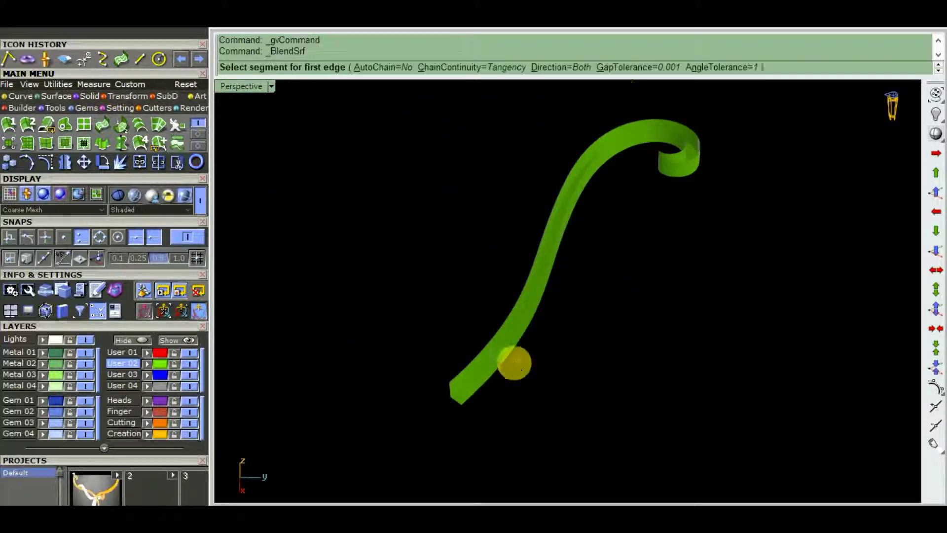
Blend a curved surface between the two edges of the tube's open end.
scroll(512, 359, "up", 2)
scroll(431, 419, "up", 2)
left_click(398, 344)
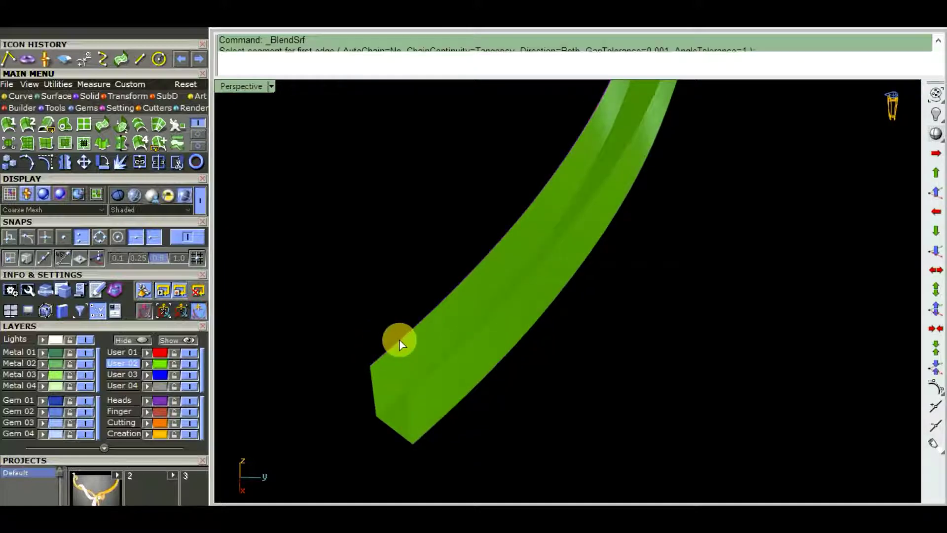
key("Return")
left_click(439, 366)
key("Return")
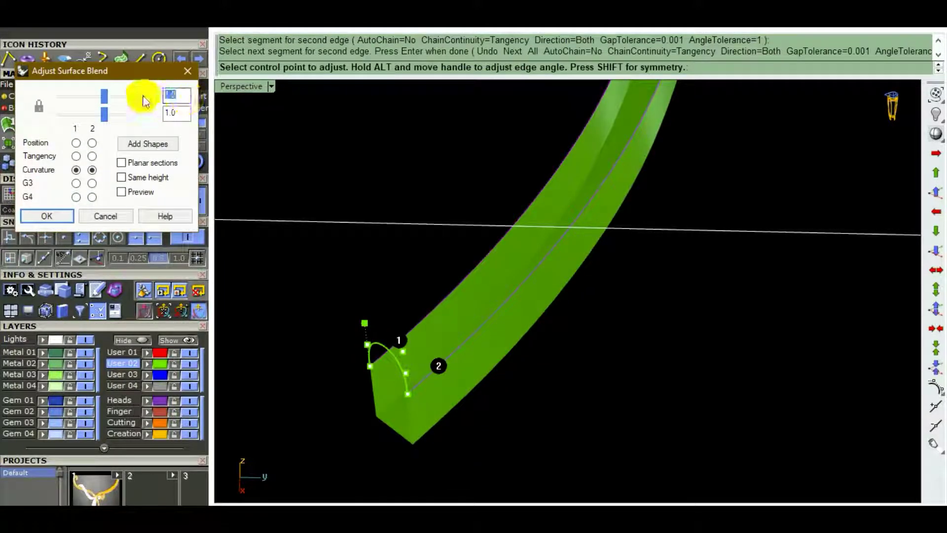
key("Return")
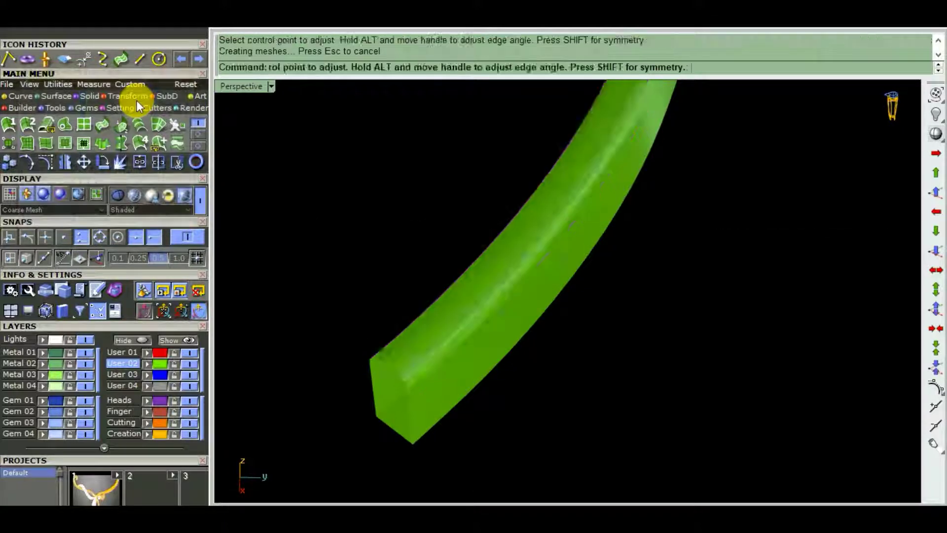
scroll(480, 237, "down", 3)
scroll(479, 237, "down", 2)
Join the tube's surfaces and cap them into one closed solid.
right_click_drag(390, 225, 528, 199)
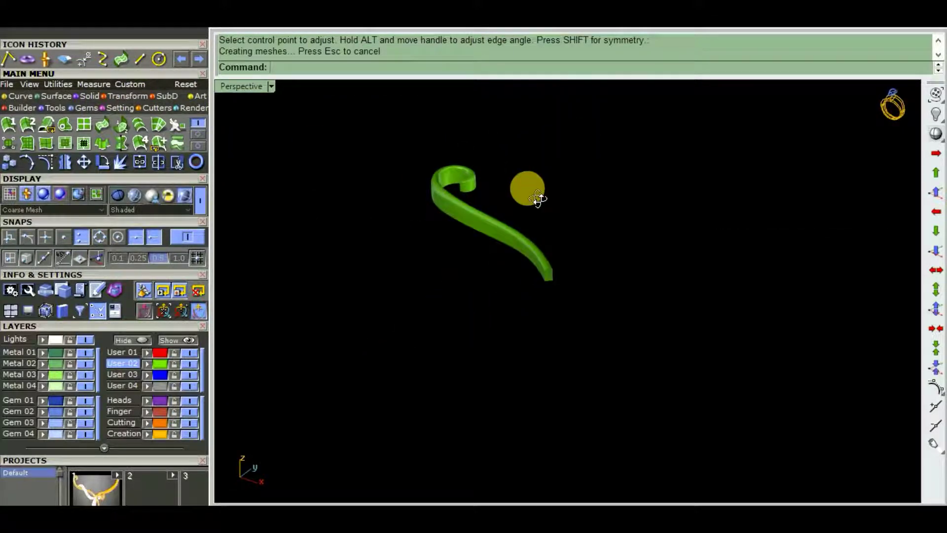
left_click(553, 235)
scroll(666, 282, "up", 5)
scroll(667, 279, "down", 5)
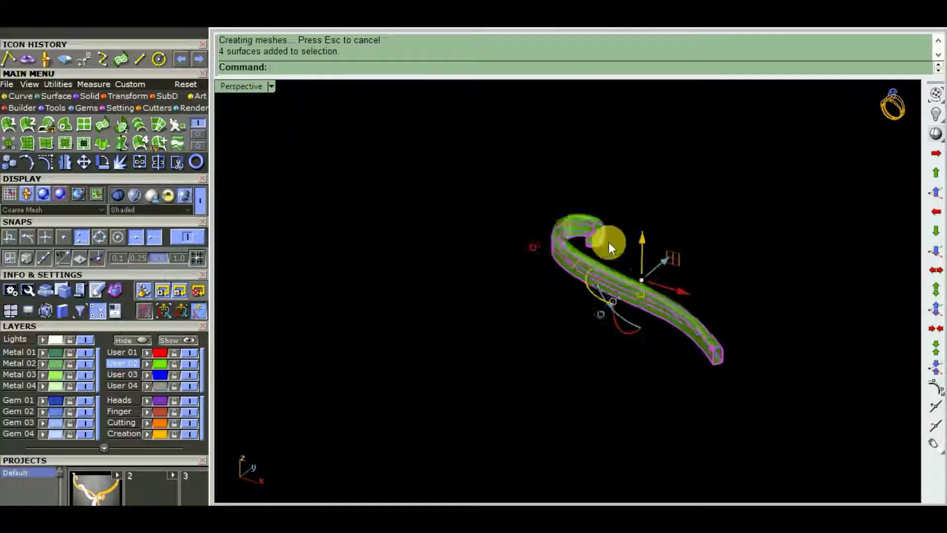
scroll(748, 359, "up", 3)
scroll(570, 300, "down", 3)
right_click_drag(570, 300, 719, 360)
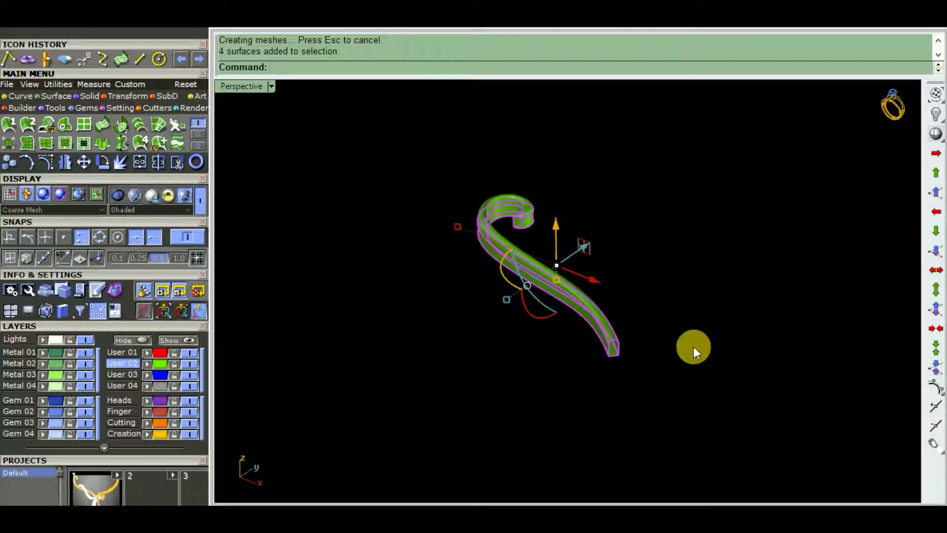
key("ctrl+j")
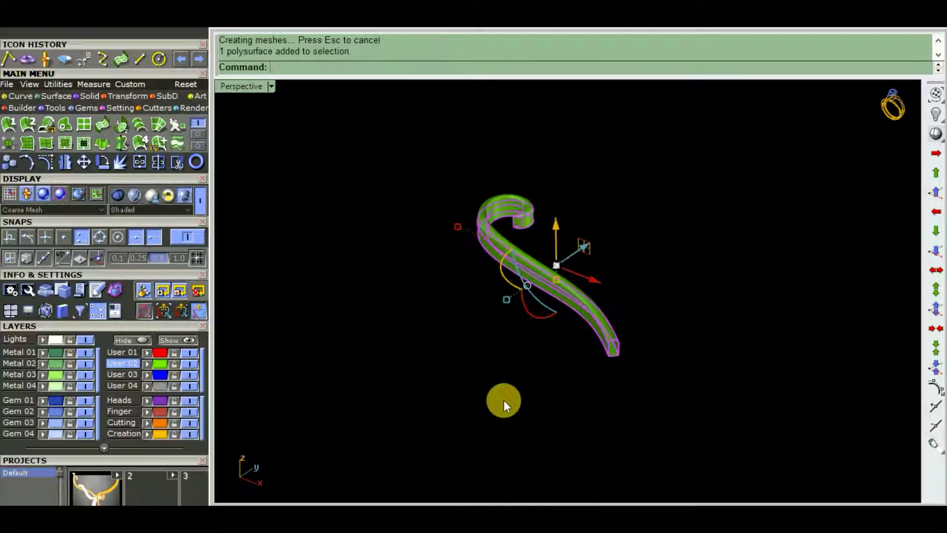
type("Ca")
key("Return")
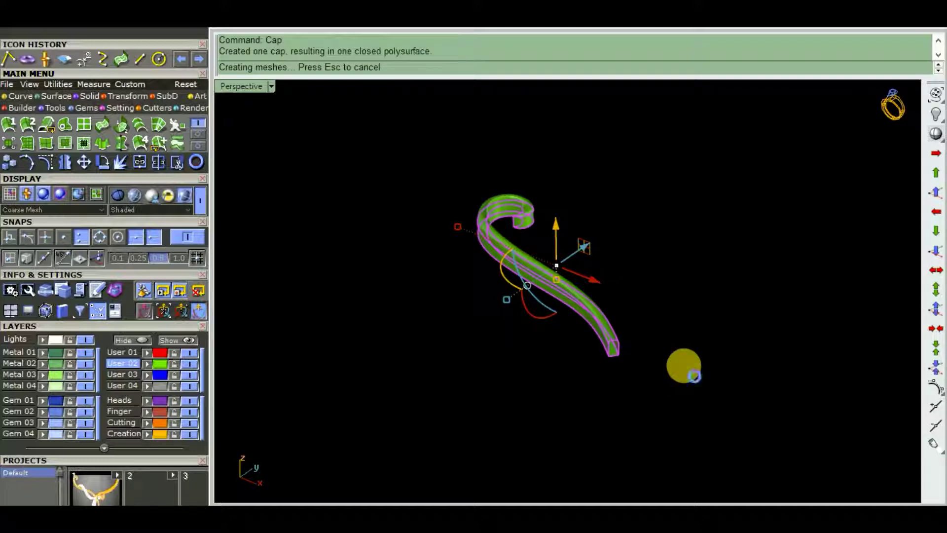
Hide the finished tube and swap hidden objects to show the rest of the ornament.
mouse_move(684, 365)
right_mouse_down()
mouse_move(687, 332)
mouse_move(668, 333)
mouse_move(630, 273)
mouse_move(676, 469)
mouse_move(573, 439)
mouse_move(626, 419)
mouse_move(531, 351)
mouse_move(677, 282)
right_mouse_up()
left_click_drag(677, 283, 544, 399)
type("h")
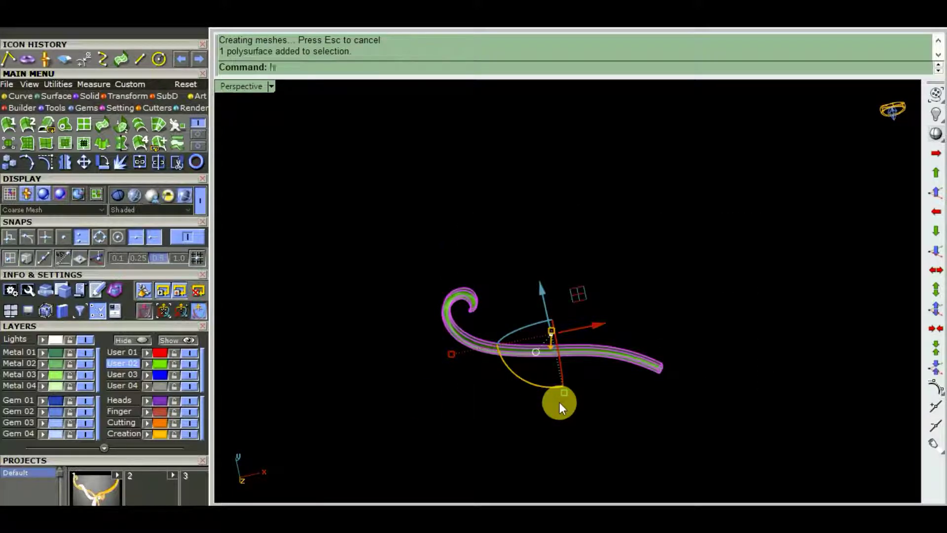
key("Return")
key("ctrl+shift+h")
In a maximized Top view, isolate the long green leaf with Hide and HideSwap.
right_click_drag(485, 332, 706, 392)
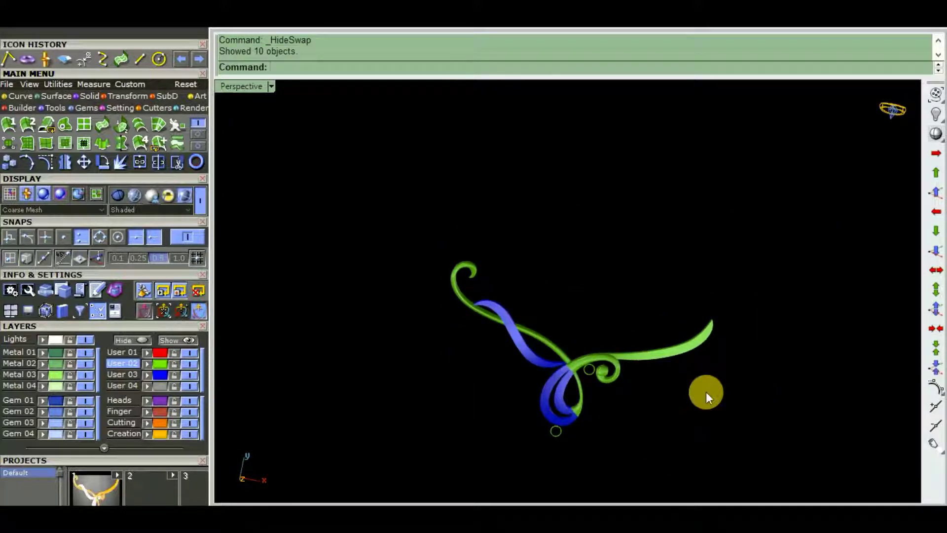
key("ctrl+F1")
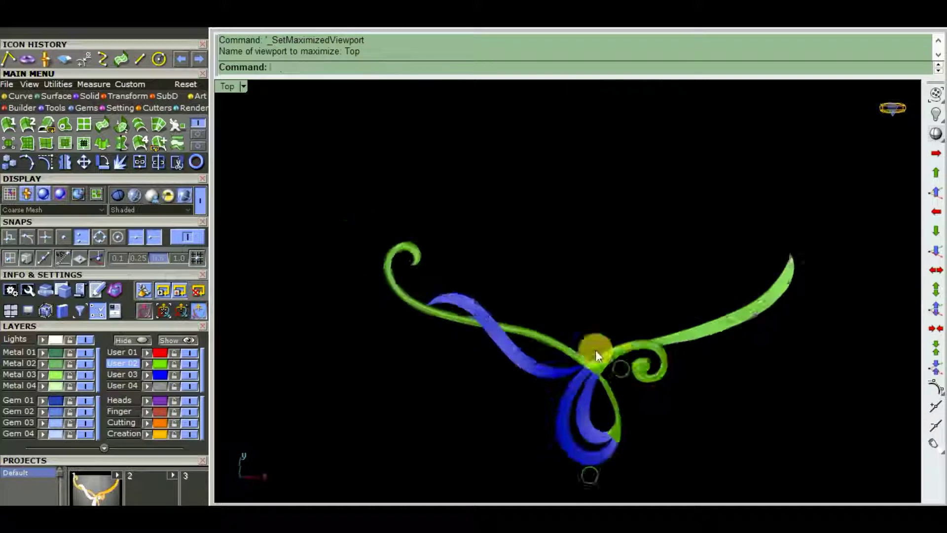
right_click_drag(643, 335, 587, 393)
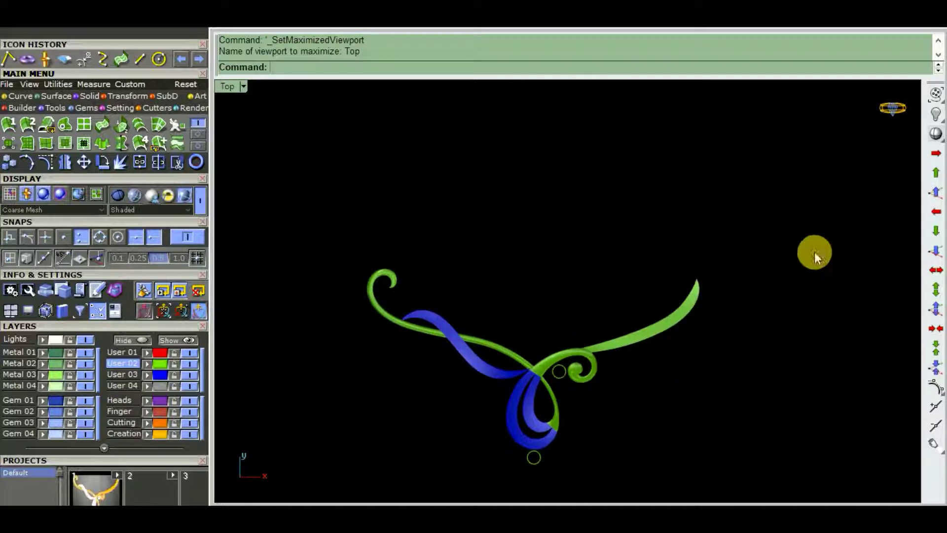
left_click_drag(814, 253, 682, 442)
key("ctrl+h")
key("ctrl+shift+h")
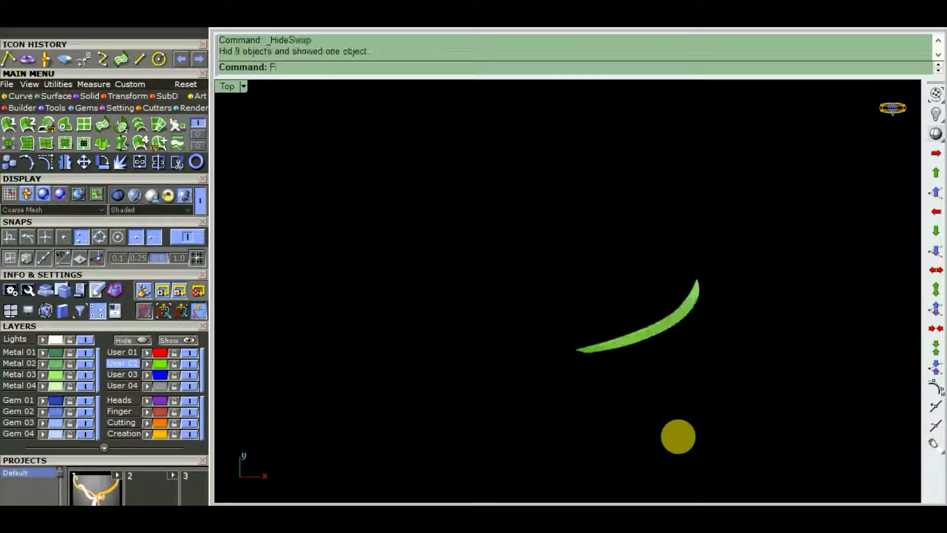
Explode the long green leaf into separate surfaces in a maximized Perspective view.
key("ctrl+F4")
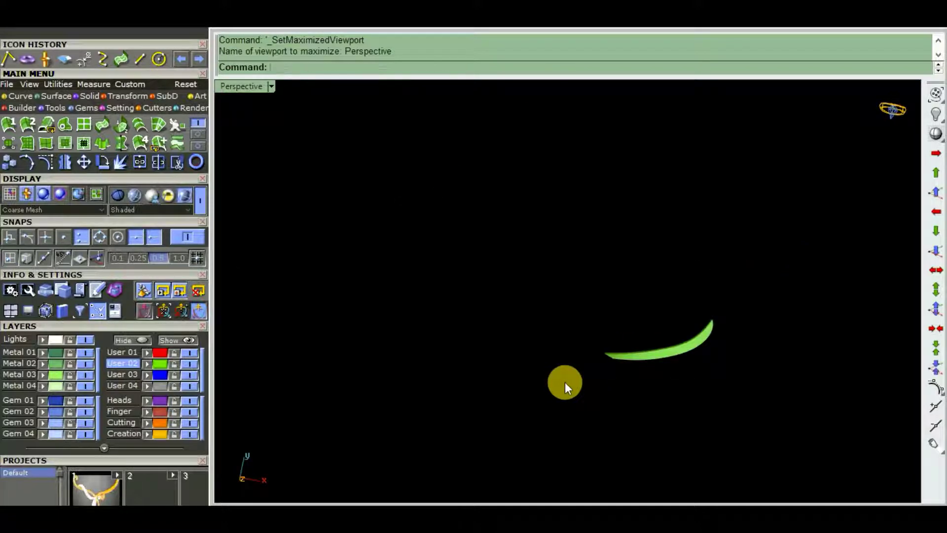
right_click_drag(564, 382, 798, 366)
left_click_drag(498, 362, 585, 368)
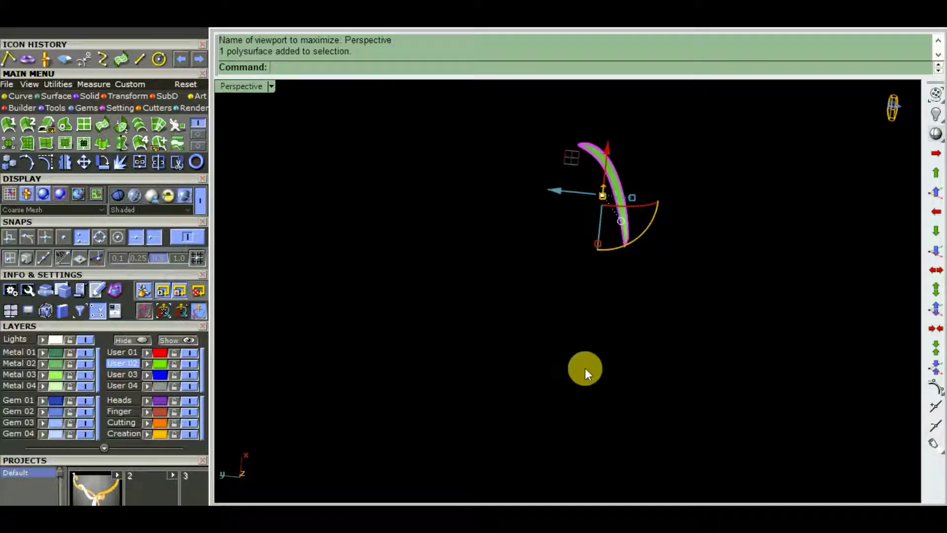
type("zsa")
key("Return")
mouse_move(589, 380)
right_mouse_down()
mouse_move(613, 200)
mouse_move(582, 159)
mouse_move(510, 240)
mouse_move(623, 287)
mouse_move(691, 300)
mouse_move(684, 306)
right_mouse_up()
type("explode")
key("Return")
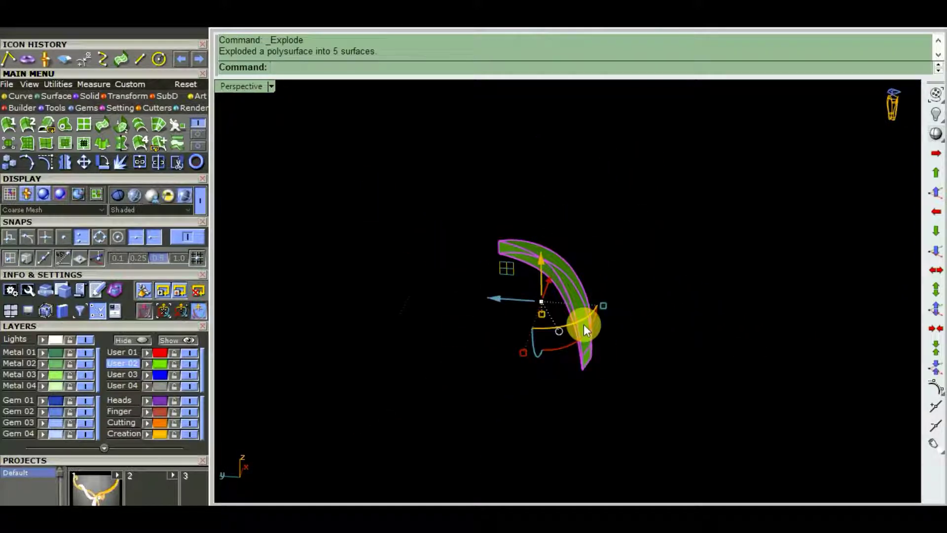
Undo a stray surface move and delete the leaf's two end faces.
right_click_drag(584, 324, 535, 274)
right_click_drag(590, 303, 627, 318)
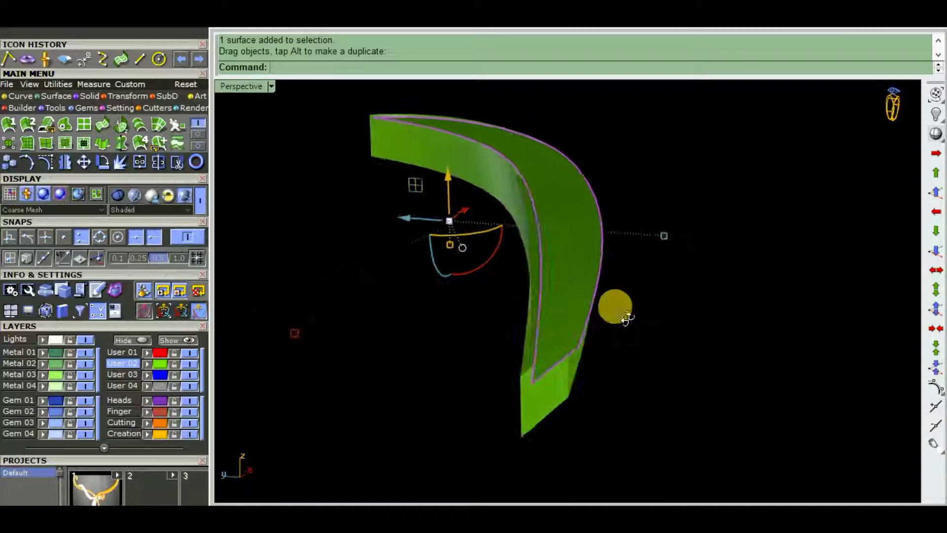
key("ctrl+z")
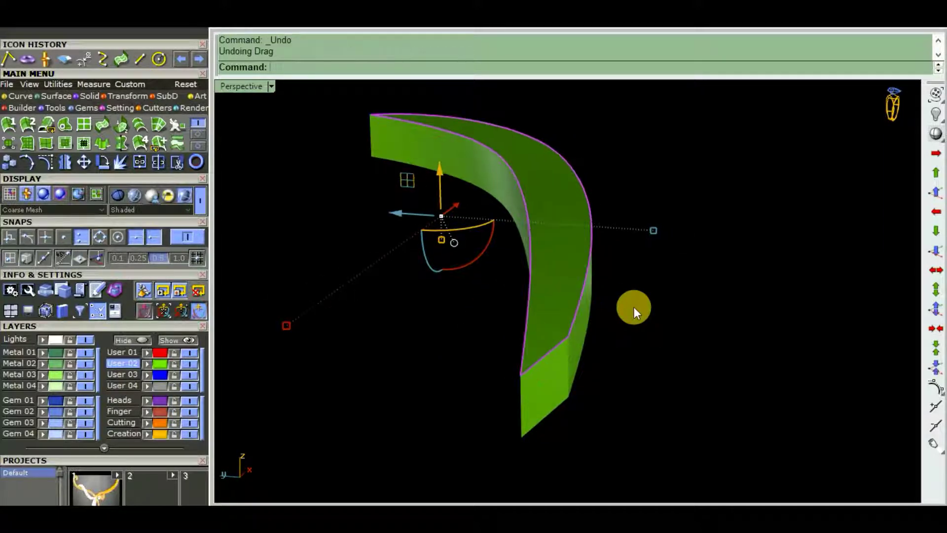
key("Delete")
left_click(533, 391)
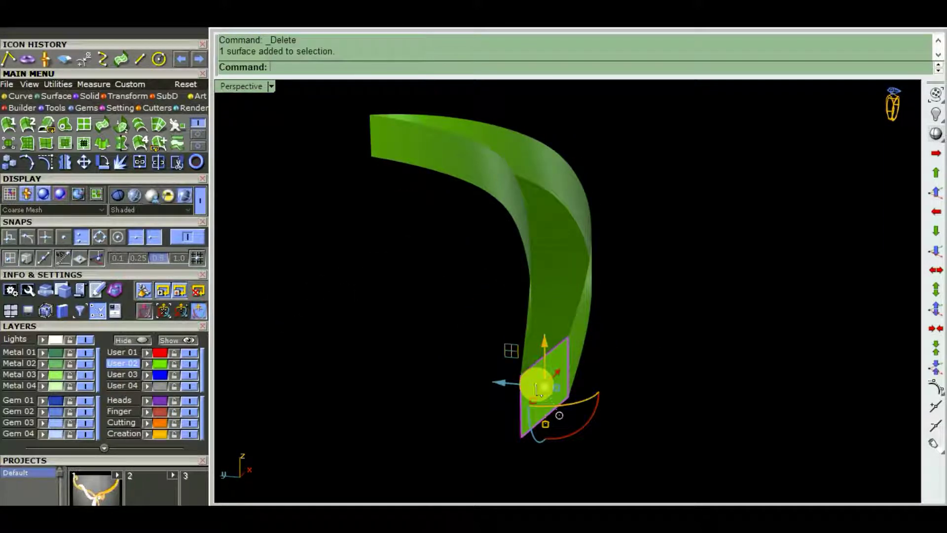
key("Delete")
mouse_move(597, 326)
right_mouse_down()
mouse_move(409, 370)
mouse_move(533, 349)
right_mouse_up()
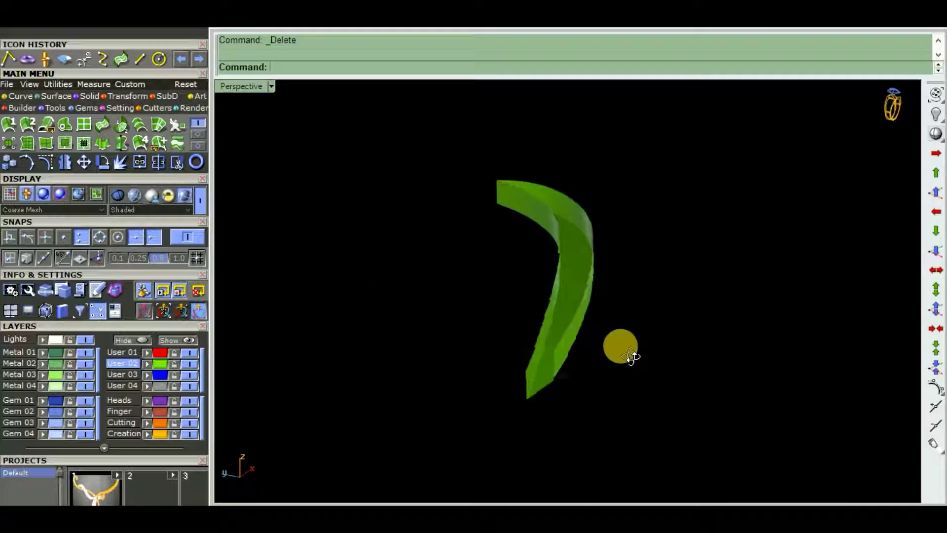
Blend a surface between two edges to close the end of the green band.
left_click(108, 121)
scroll(461, 358, "up", 3)
left_click(428, 364)
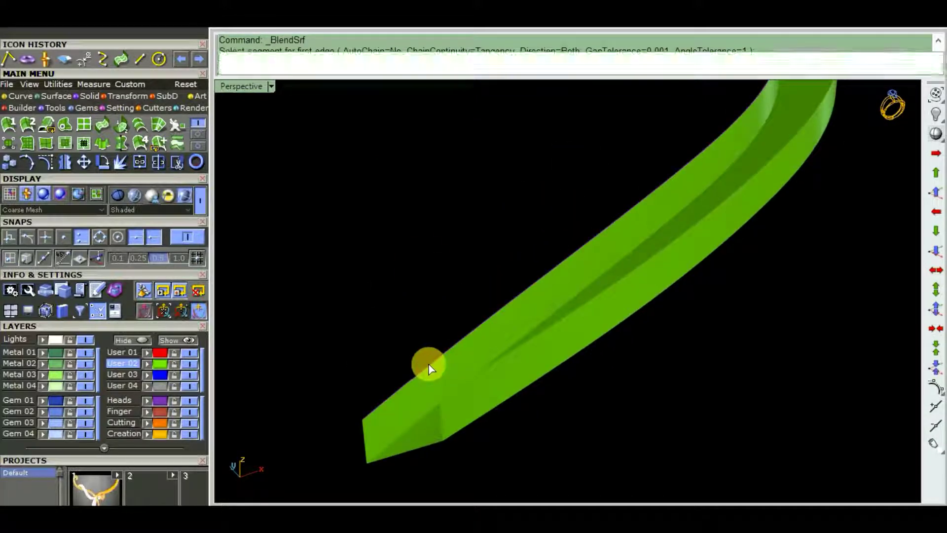
key("Return")
left_click(494, 363)
key("Return")
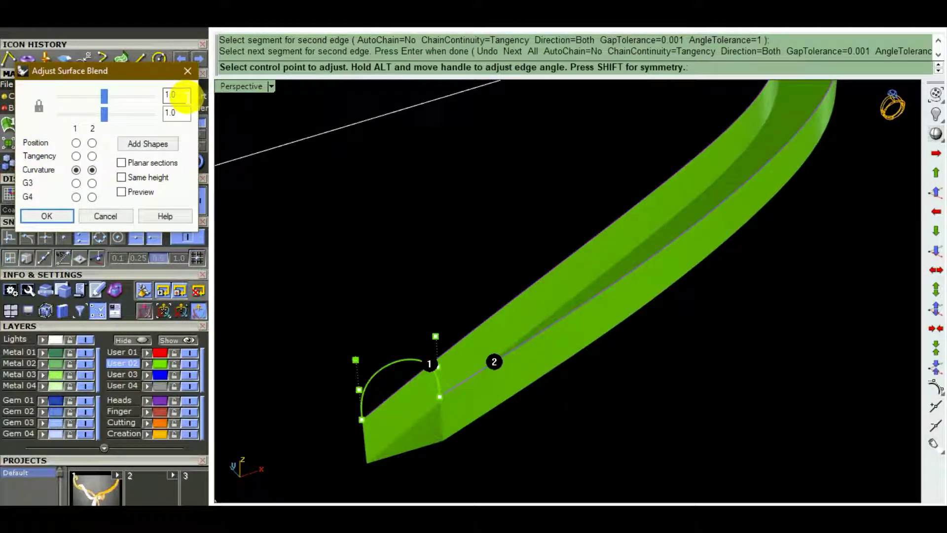
key("Return")
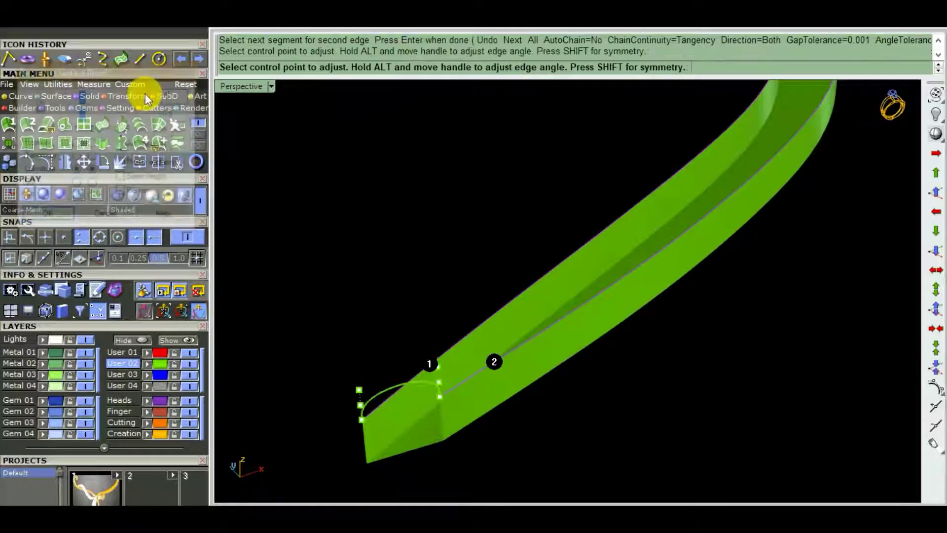
Join the four green band surfaces and cap the open ends into a closed polysurface.
mouse_move(571, 262)
right_mouse_down()
mouse_move(696, 214)
mouse_move(668, 243)
mouse_move(729, 289)
mouse_move(678, 291)
right_mouse_up()
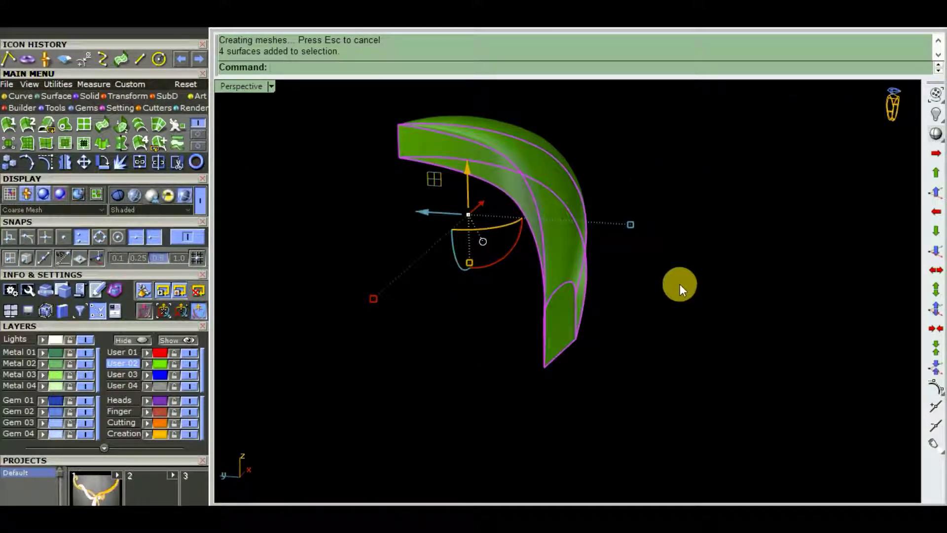
type("Cap")
key("Return")
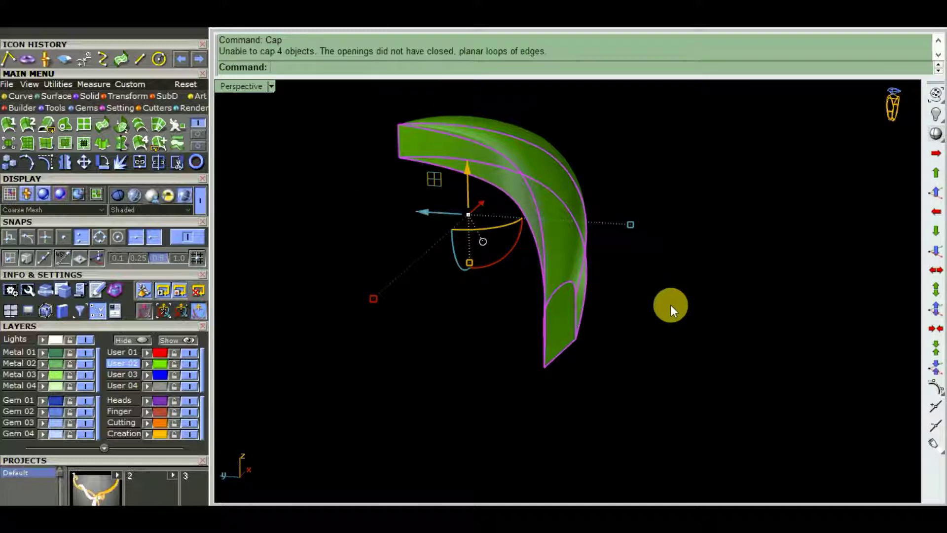
right_click_drag(671, 305, 636, 342)
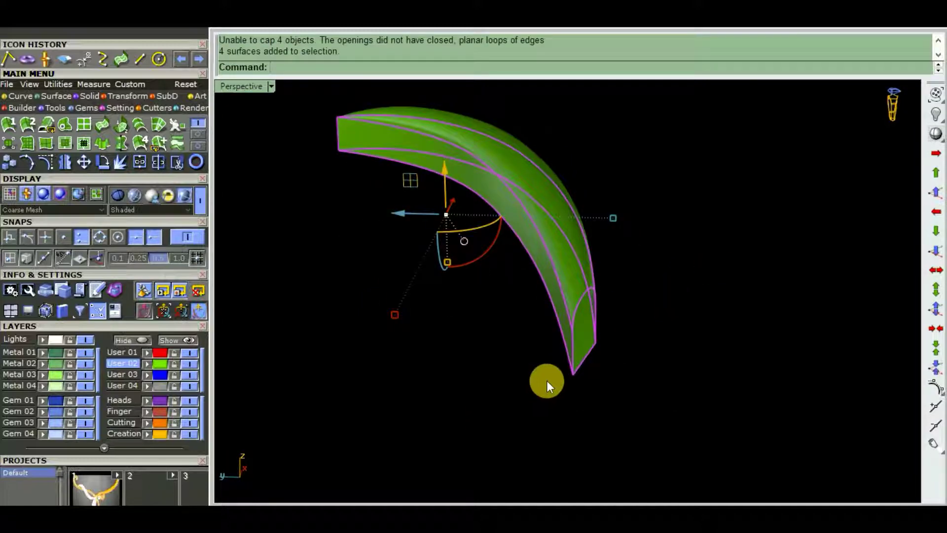
key("ctrl+j")
right_click_drag(496, 391, 625, 377)
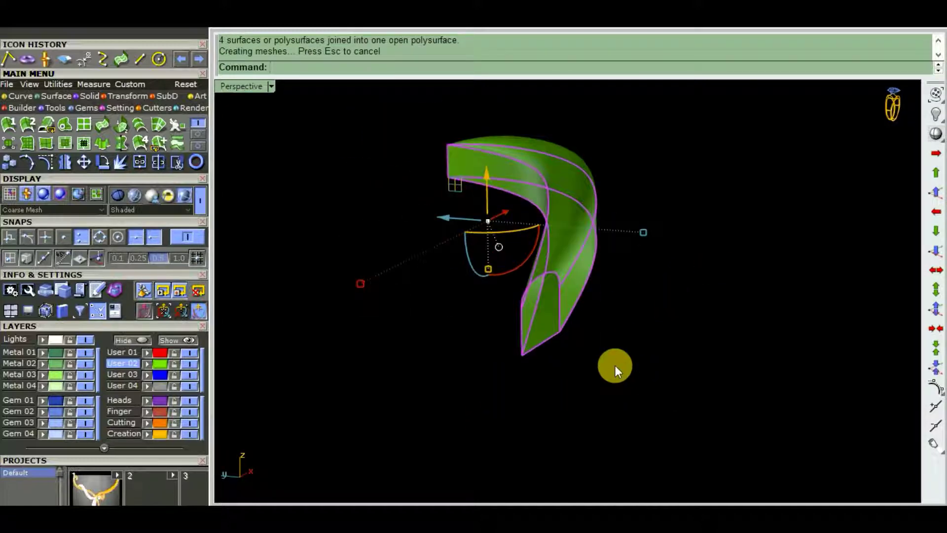
type("Cap")
key("Return")
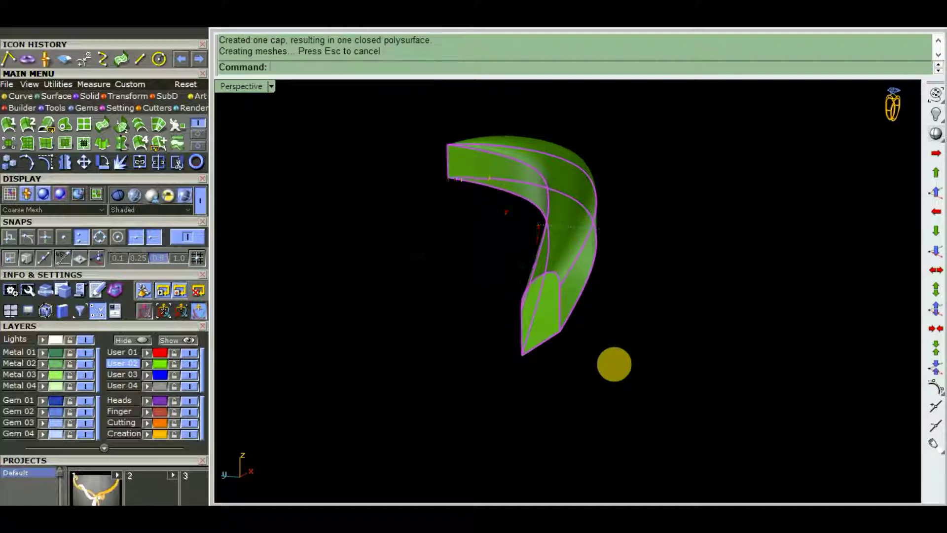
right_click_drag(614, 364, 861, 370)
left_click(712, 273)
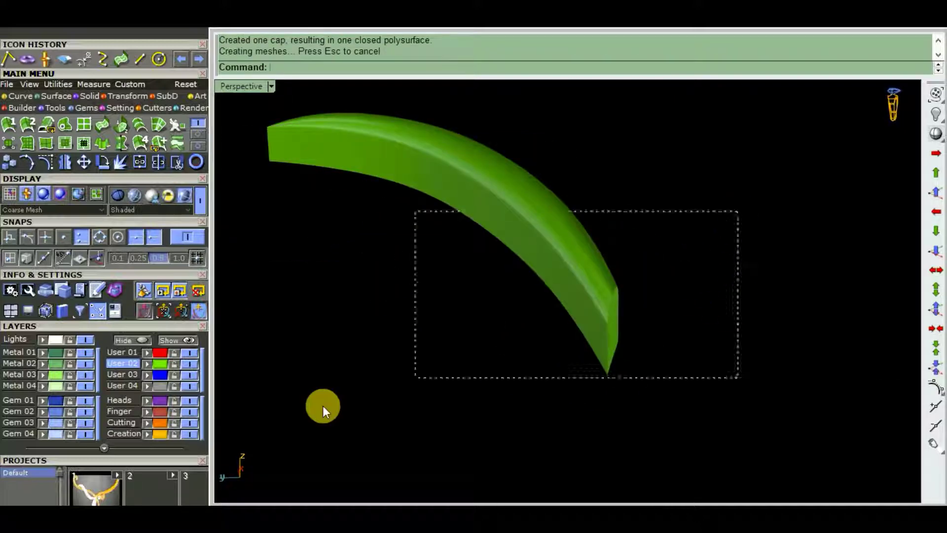
left_click_drag(739, 211, 416, 378)
Hide the finished band, swap the other pendant parts back, and maximize the Top view.
key("ctrl+h")
key("ctrl+shift+h")
key("ctrl+Tab")
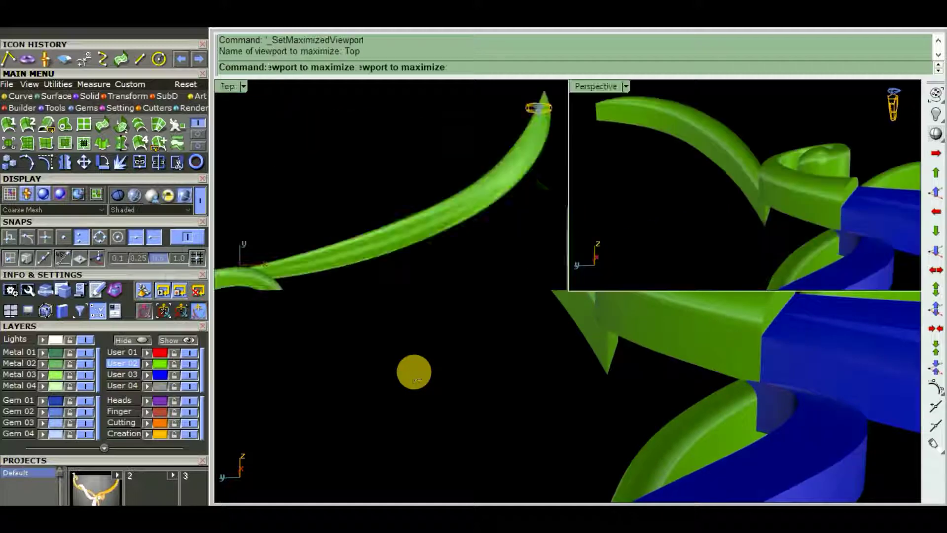
Zoom and pan the Top view to frame the whole green-and-blue pendant.
scroll(528, 365, "down", 5)
scroll(575, 332, "down", 2)
scroll(576, 309, "up", 3)
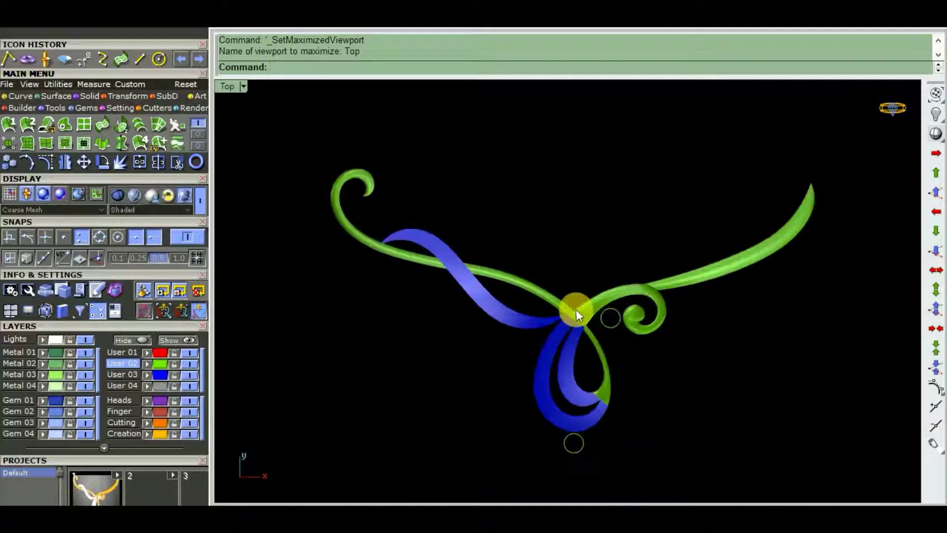
scroll(576, 309, "down", 2)
scroll(577, 284, "up", 2)
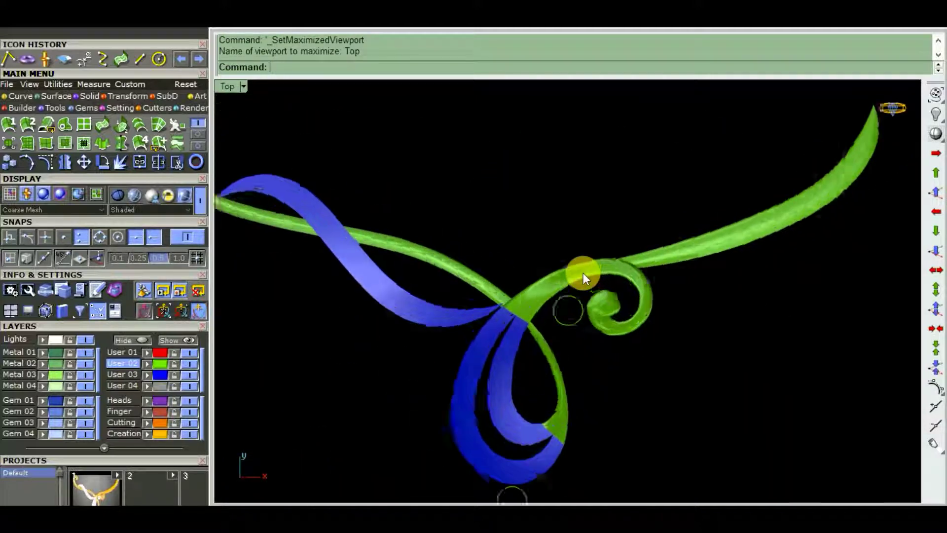
scroll(583, 273, "down", 4)
scroll(581, 310, "up", 3)
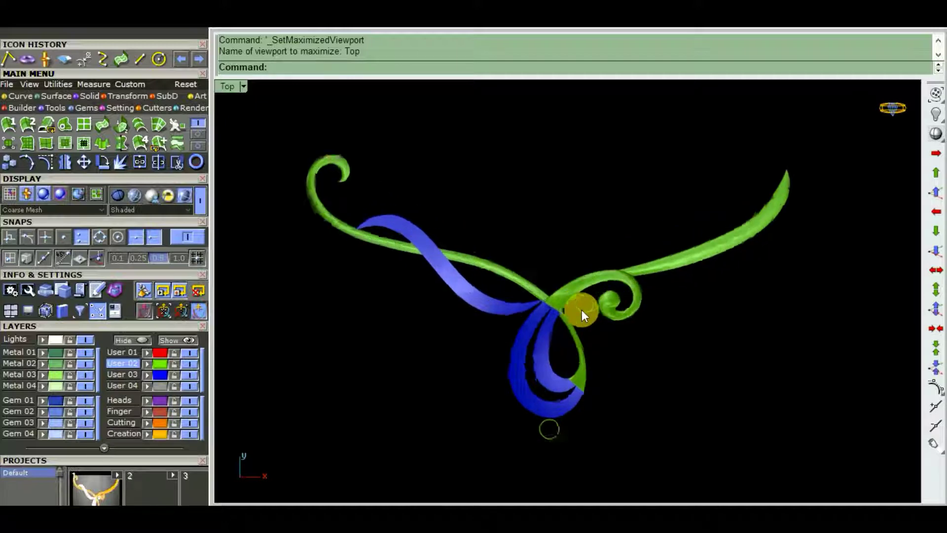
scroll(577, 310, "up", 1)
scroll(545, 330, "down", 3)
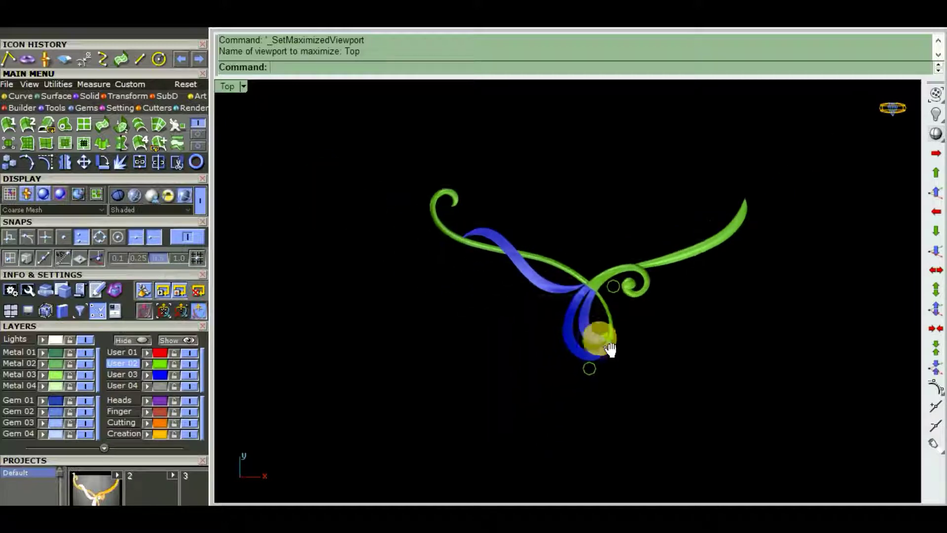
scroll(569, 302, "up", 2)
scroll(574, 316, "down", 1)
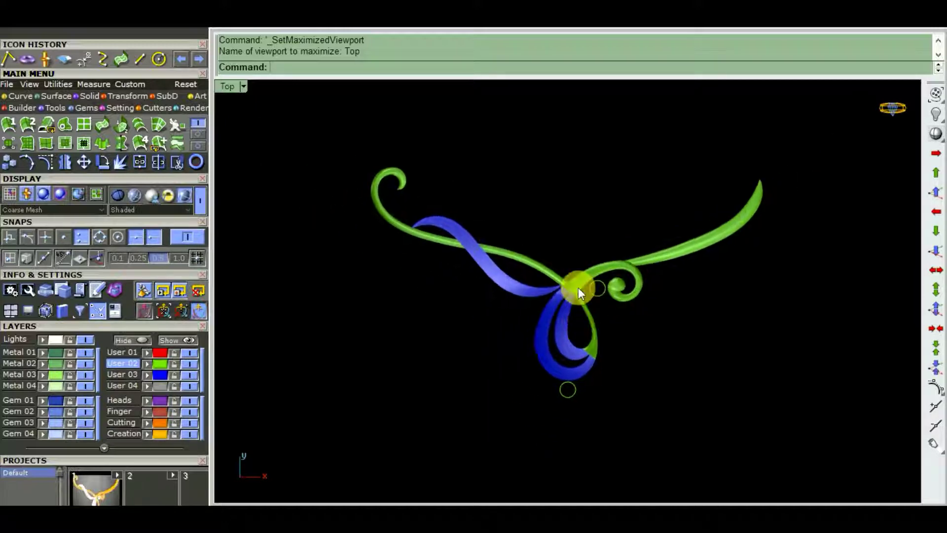
scroll(577, 276, "up", 1)
scroll(611, 320, "down", 1)
right_click_drag(612, 321, 606, 312)
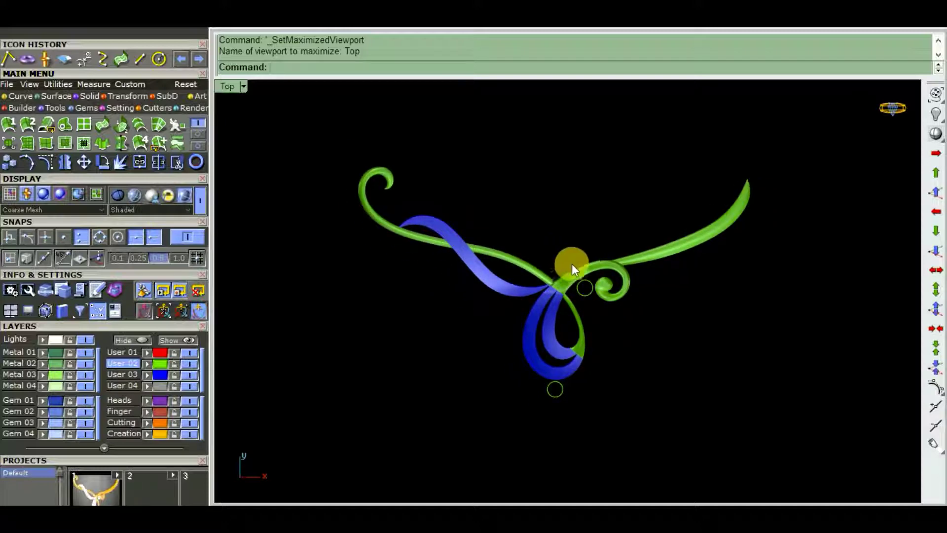
scroll(572, 263, "up", 2)
scroll(644, 355, "up", 1)
right_click_drag(602, 353, 649, 354)
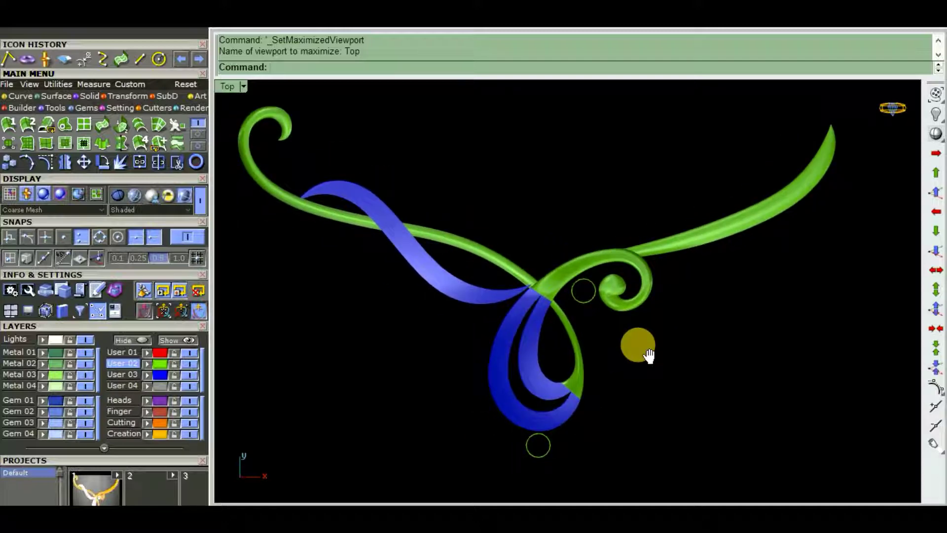
scroll(628, 337, "down", 1)
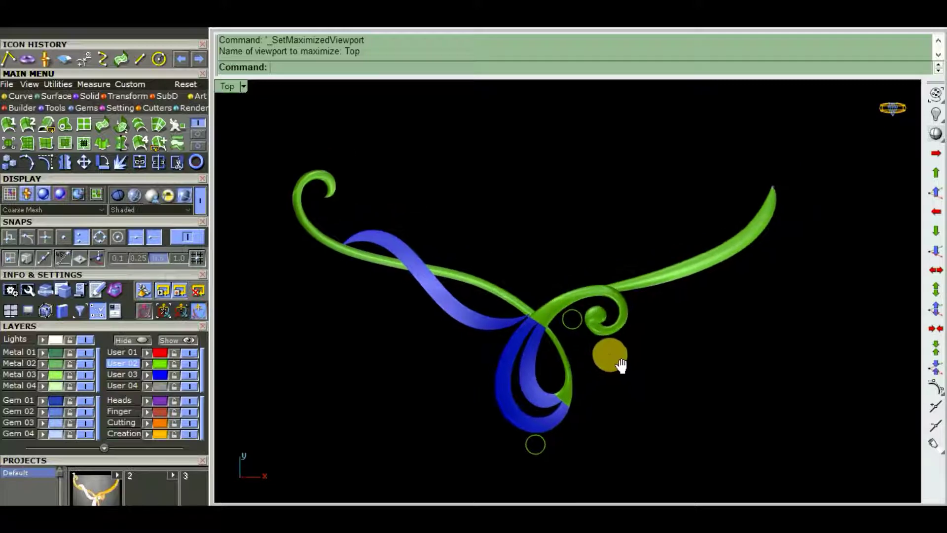
type("BackgroundBitmap")
key("Return")
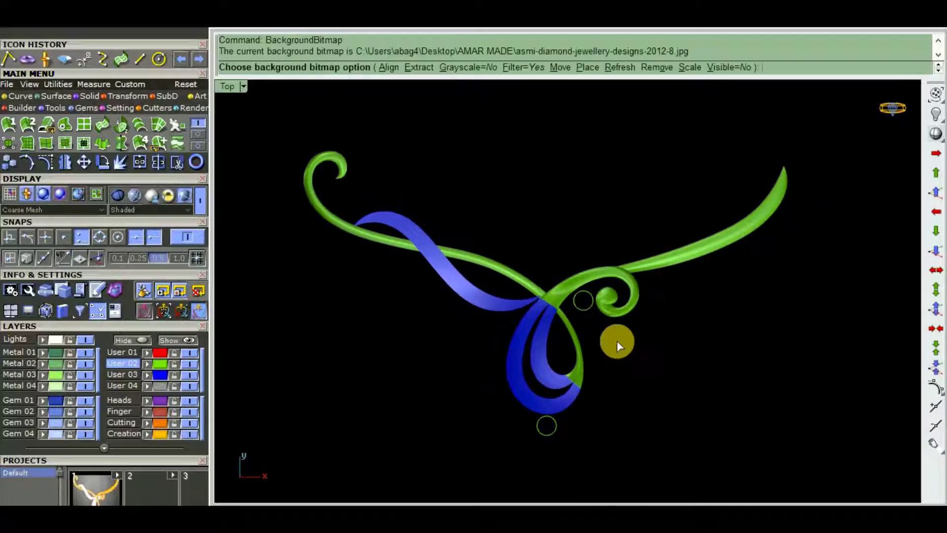
left_click(730, 67)
scroll(665, 298, "down", 1)
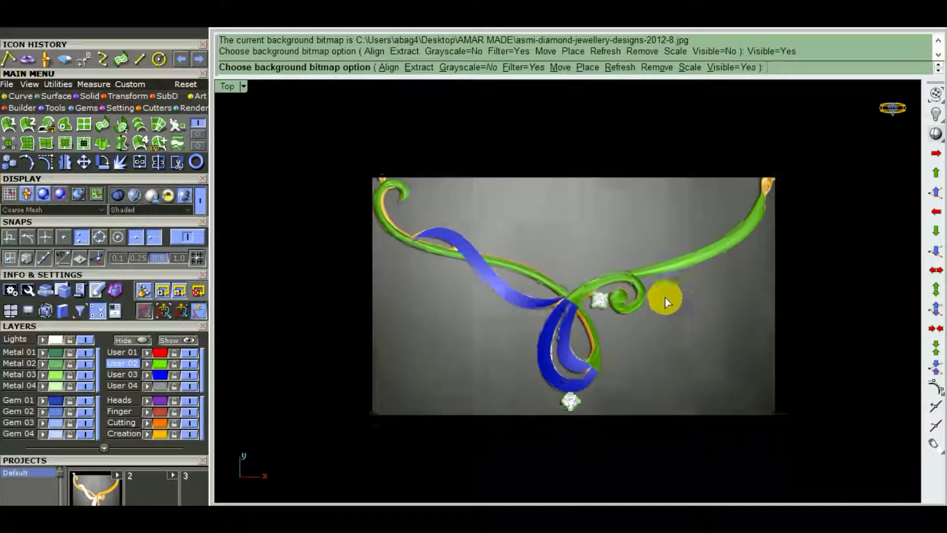
scroll(639, 291, "down", 1)
scroll(640, 295, "up", 2)
mouse_move(640, 295)
right_mouse_down()
mouse_move(703, 321)
mouse_move(691, 318)
right_mouse_up()
scroll(667, 310, "up", 1)
scroll(691, 316, "down", 1)
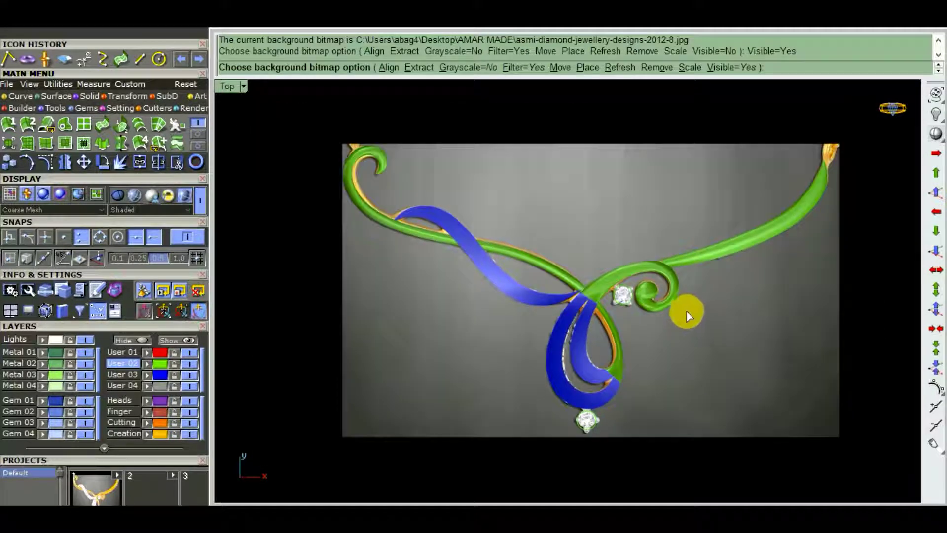
scroll(687, 312, "up", 1)
scroll(685, 325, "down", 1)
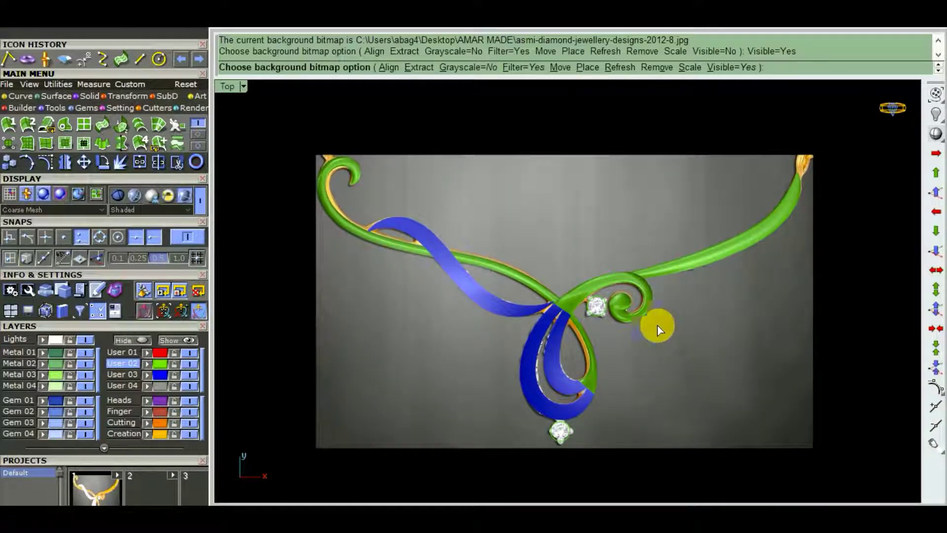
key("ctrl+F4")
mouse_move(687, 339)
right_mouse_down()
mouse_move(607, 296)
mouse_move(617, 300)
mouse_move(501, 416)
mouse_move(547, 406)
right_mouse_up()
key("ctrl+F1")
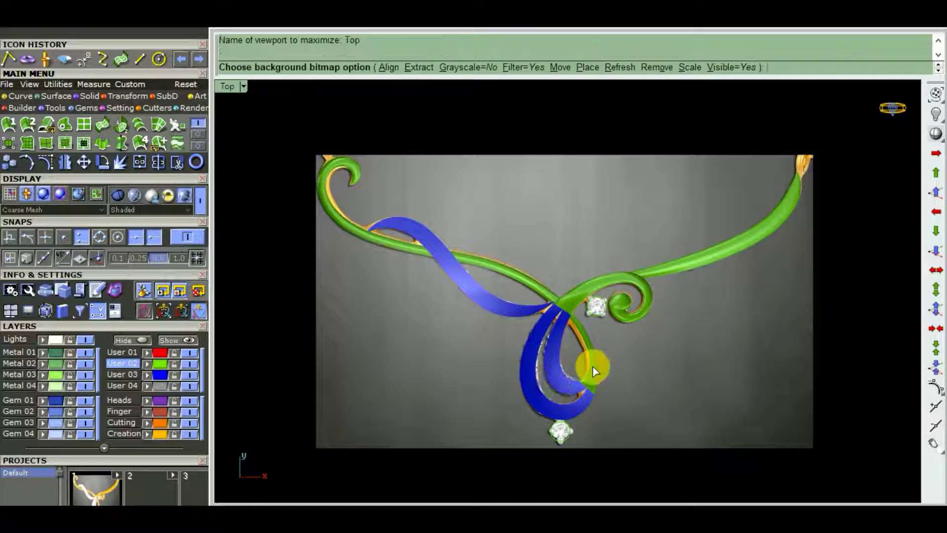
left_click(731, 67)
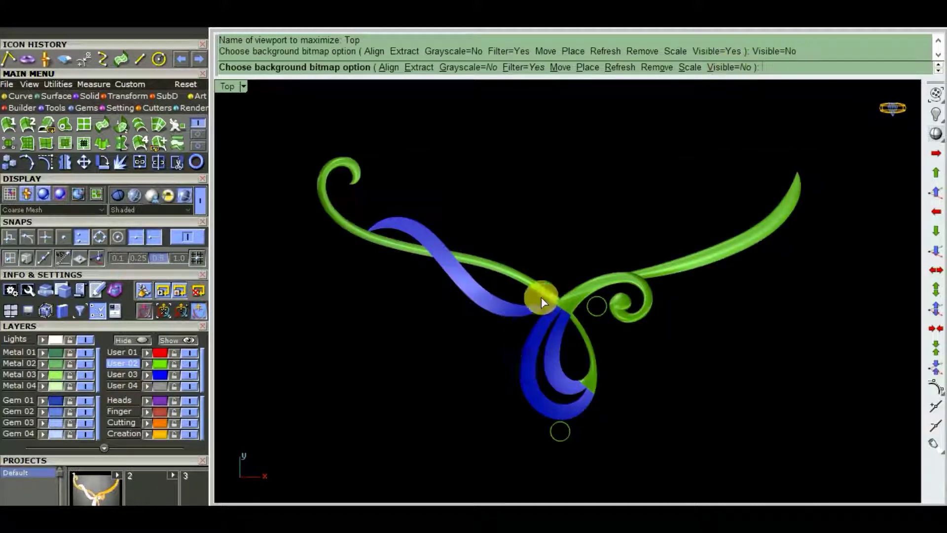
scroll(599, 366, "up", 3)
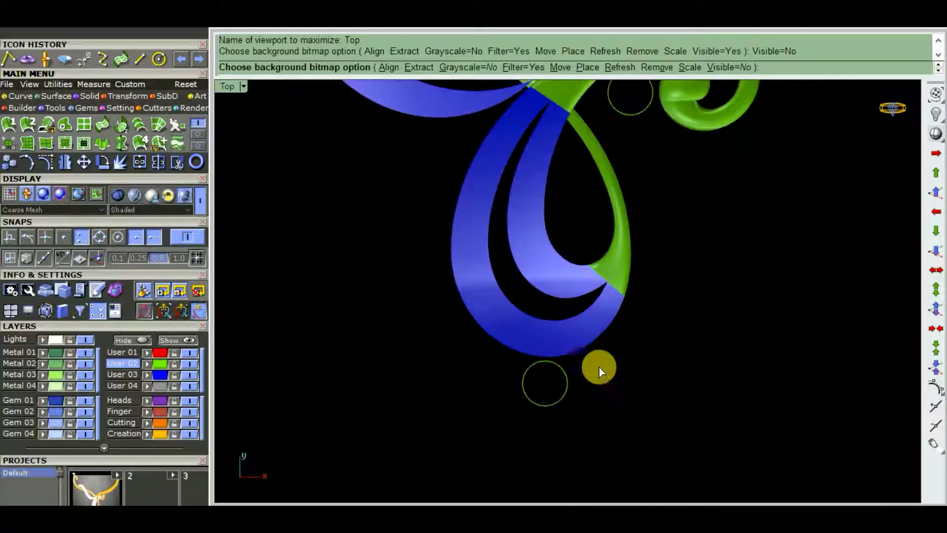
scroll(587, 343, "down", 2)
scroll(618, 326, "down", 2)
Place a point at the lower small circle's centre using Center snap.
key("Return")
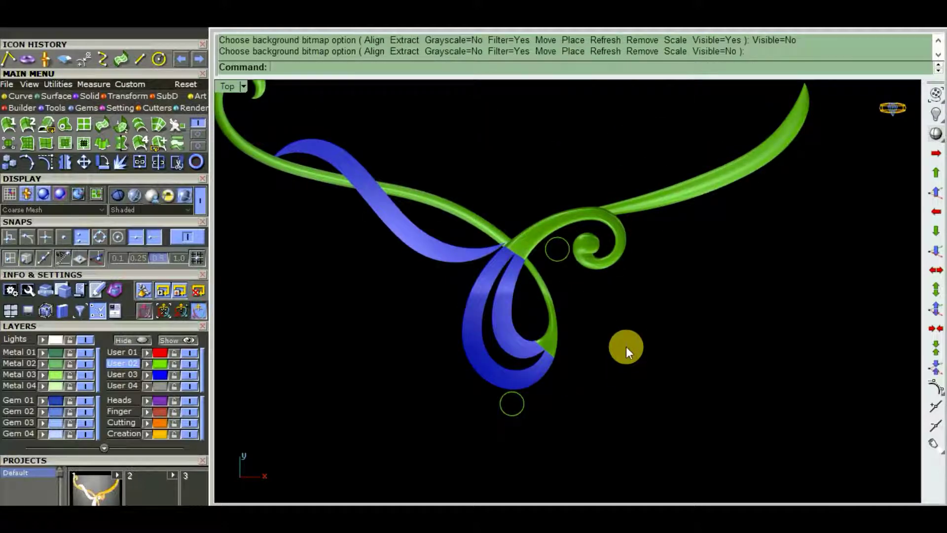
type("po")
key("Return")
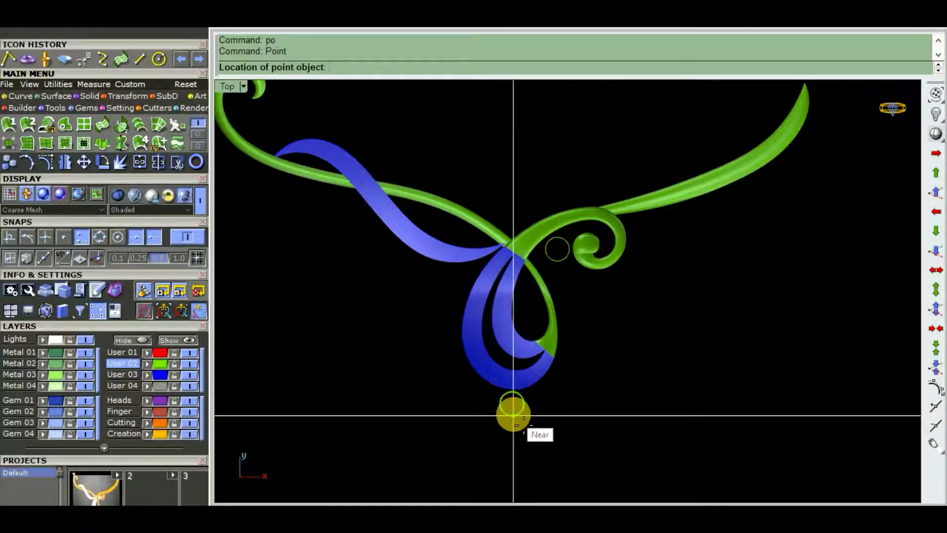
left_click(113, 235)
scroll(535, 412, "up", 2)
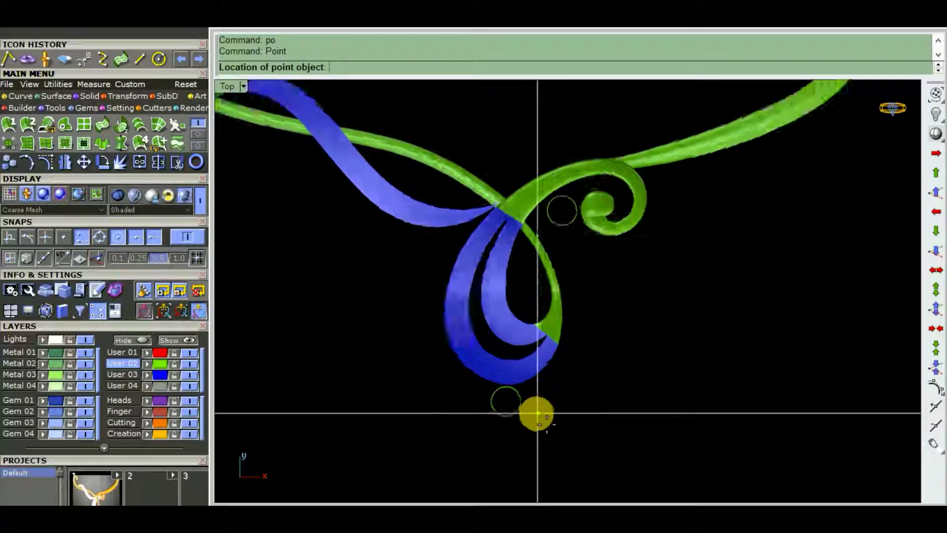
scroll(478, 386, "up", 5)
scroll(428, 382, "up", 2)
left_click(437, 386)
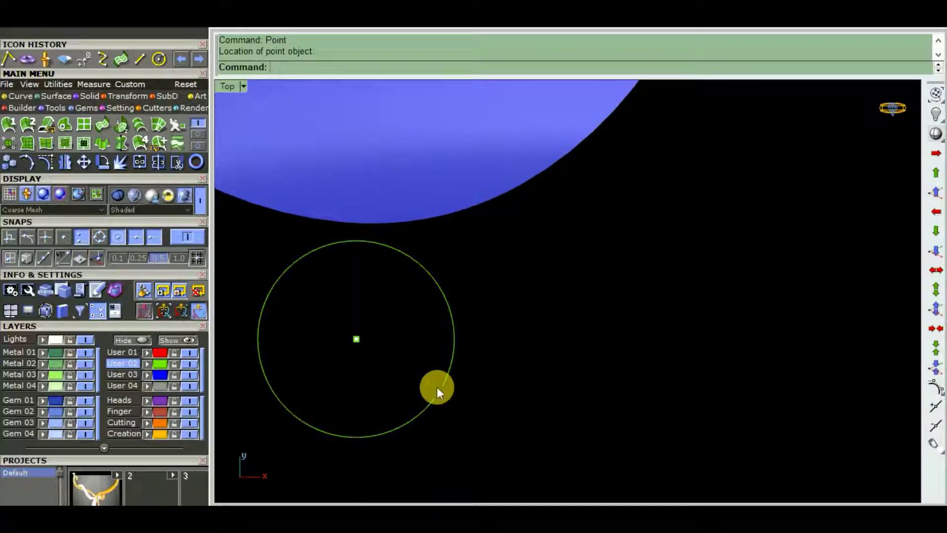
scroll(543, 317, "down", 5)
scroll(549, 298, "down", 3)
scroll(604, 340, "up", 5)
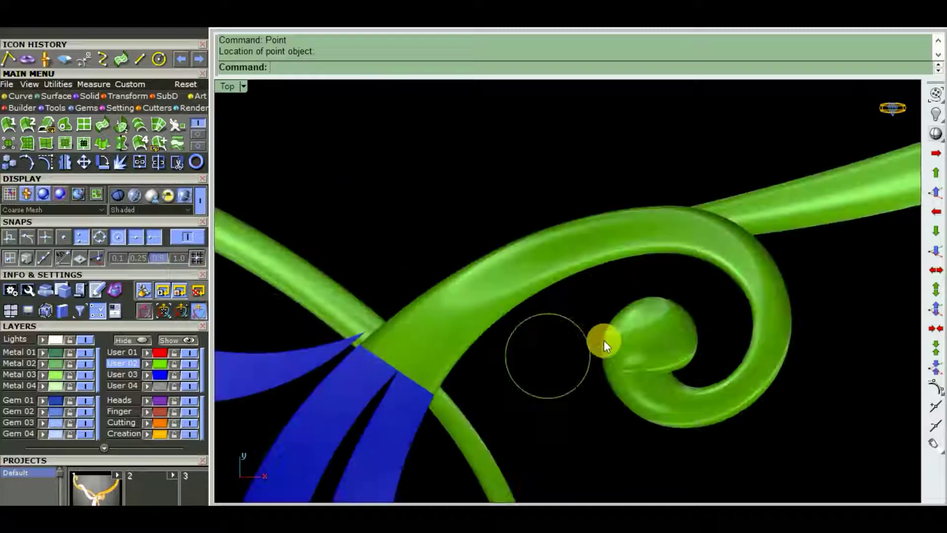
scroll(546, 333, "down", 2)
scroll(559, 350, "up", 1)
Place a second point at the centre of the small circle beside the green curl.
left_click(558, 349)
scroll(567, 337, "up", 3)
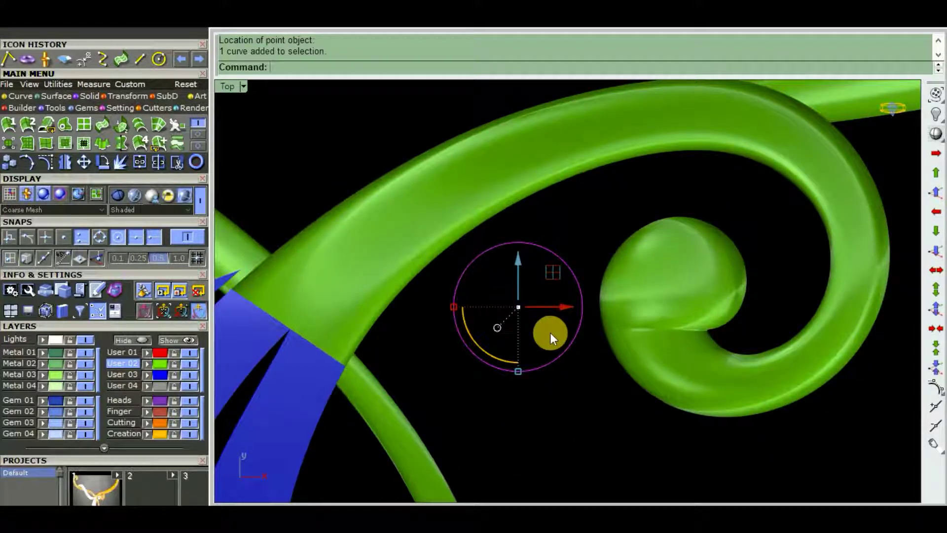
type("po")
key("Return")
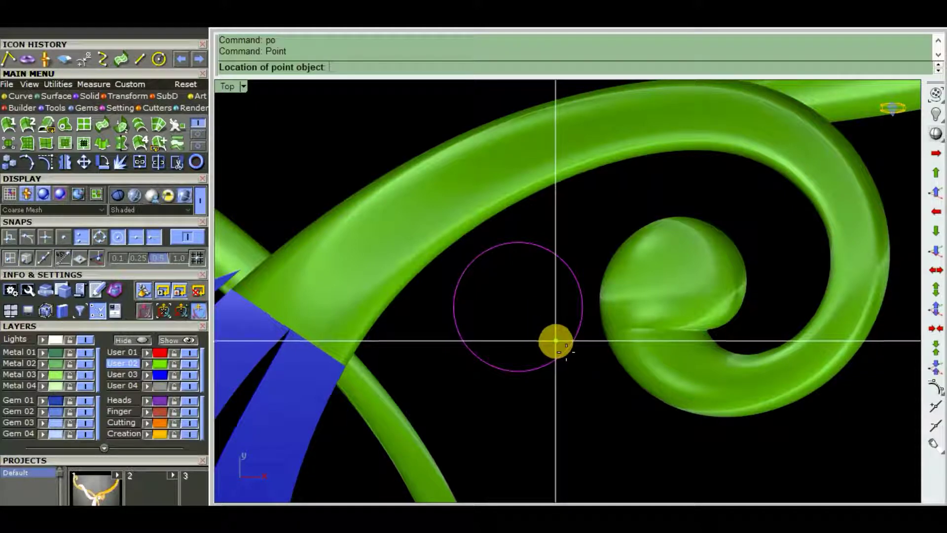
left_click(566, 354)
scroll(561, 340, "down", 3)
scroll(554, 359, "up", 2)
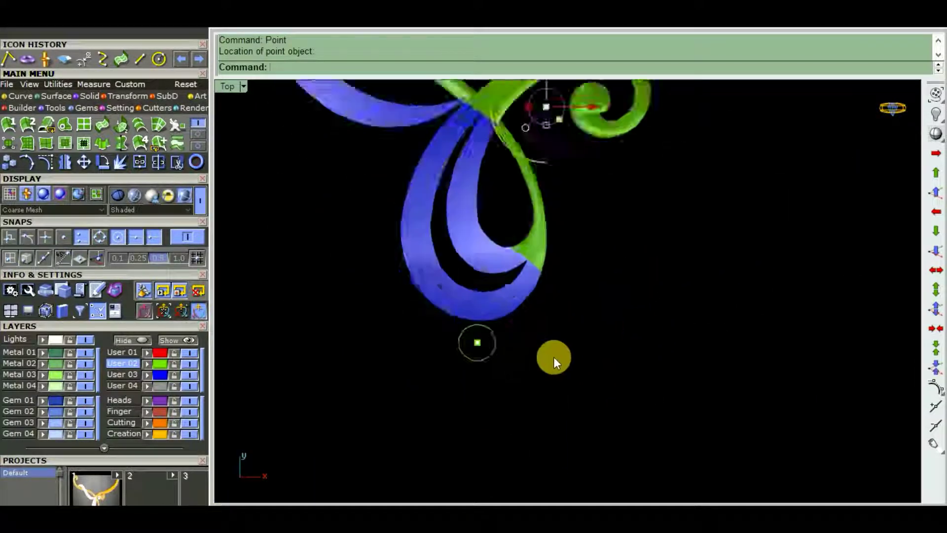
scroll(510, 360, "up", 2)
Hide the lower circle together with its centre point.
right_click_drag(531, 369, 659, 326)
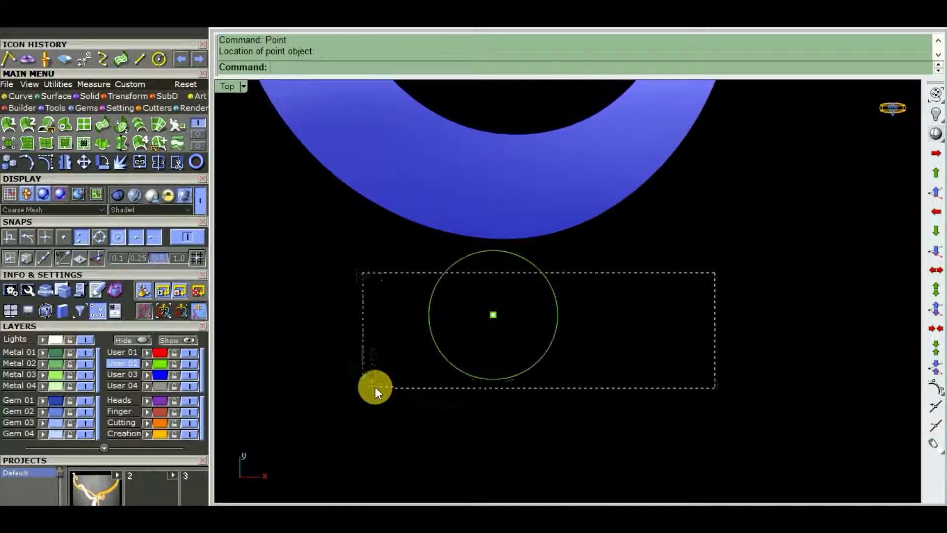
left_click_drag(375, 387, 375, 387)
key("ctrl+h")
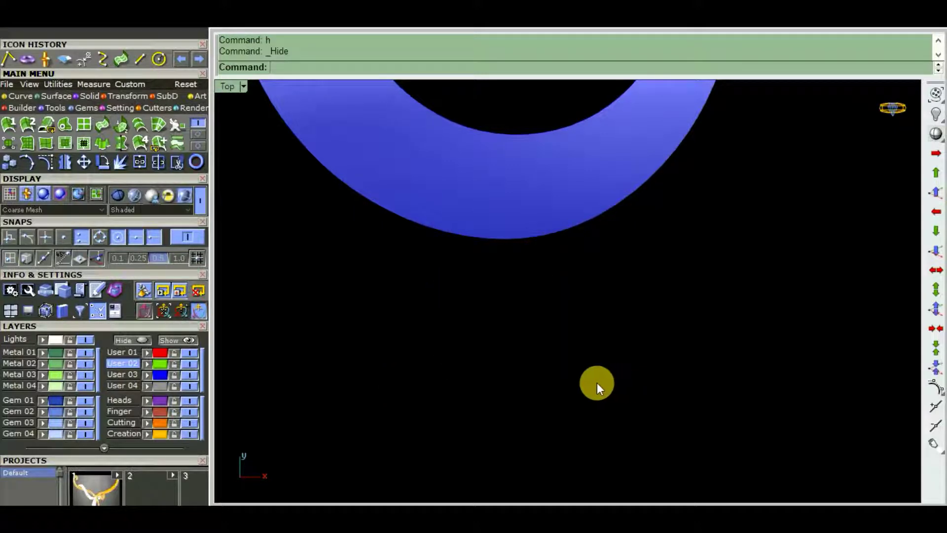
Isolate the circle and its point with HideSwap and select the circle.
type("hs")
key("Return")
scroll(566, 333, "up", 5)
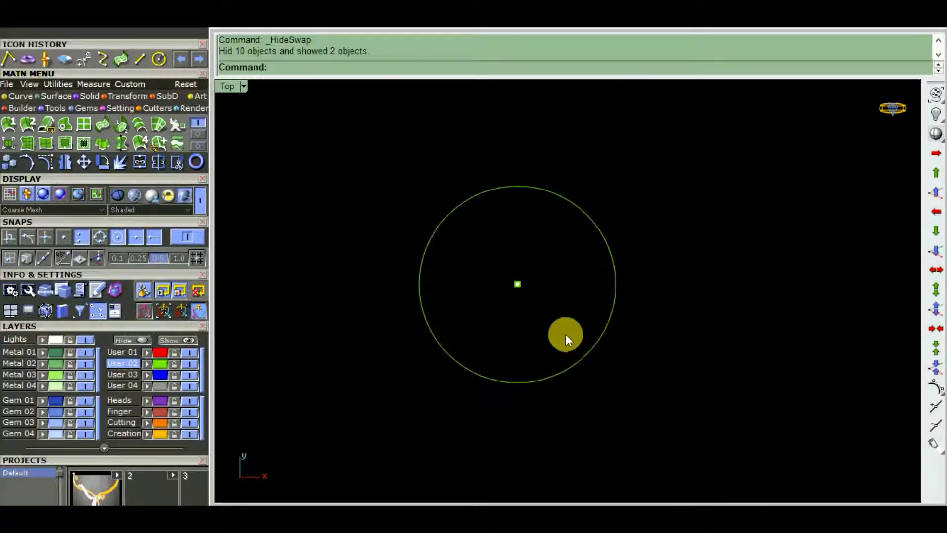
scroll(566, 334, "up", 1)
scroll(592, 345, "down", 1)
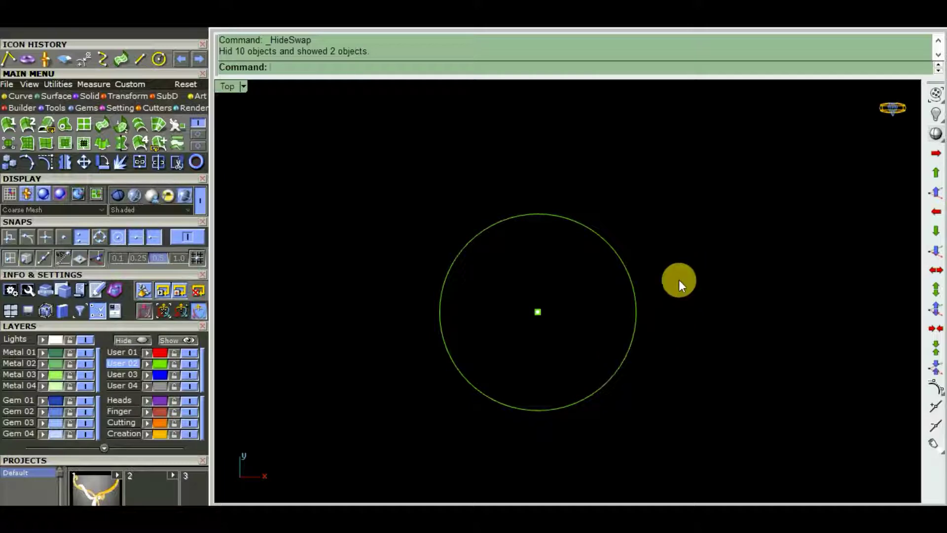
left_click(664, 319)
Offset the circle 0.15 outward and delete the original circle.
type("O")
key("Return")
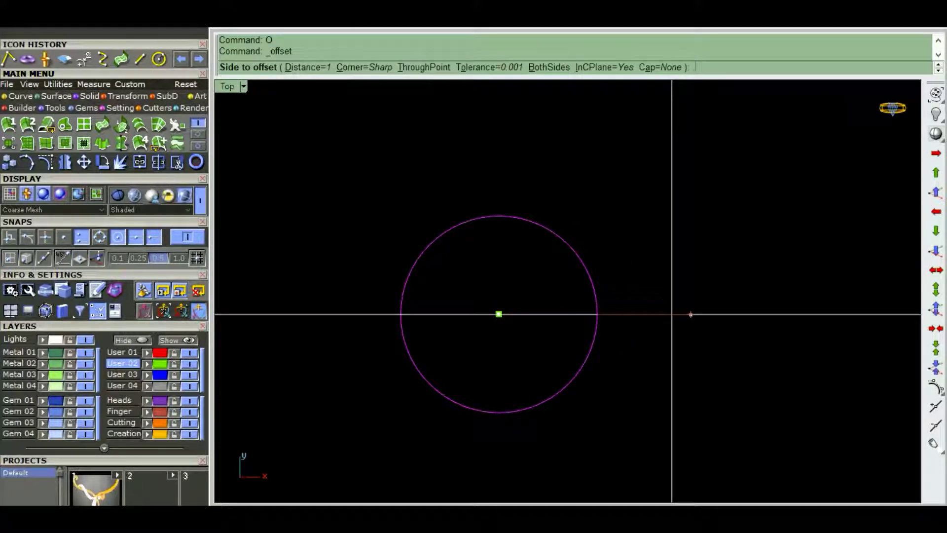
type(".1")
key("Return")
left_click(672, 314)
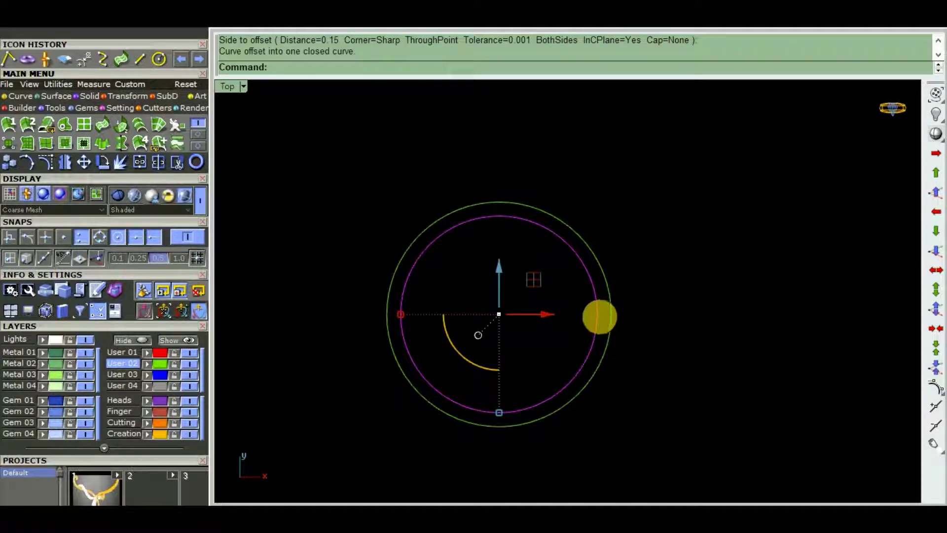
key("Delete")
left_click_drag(590, 328, 589, 326)
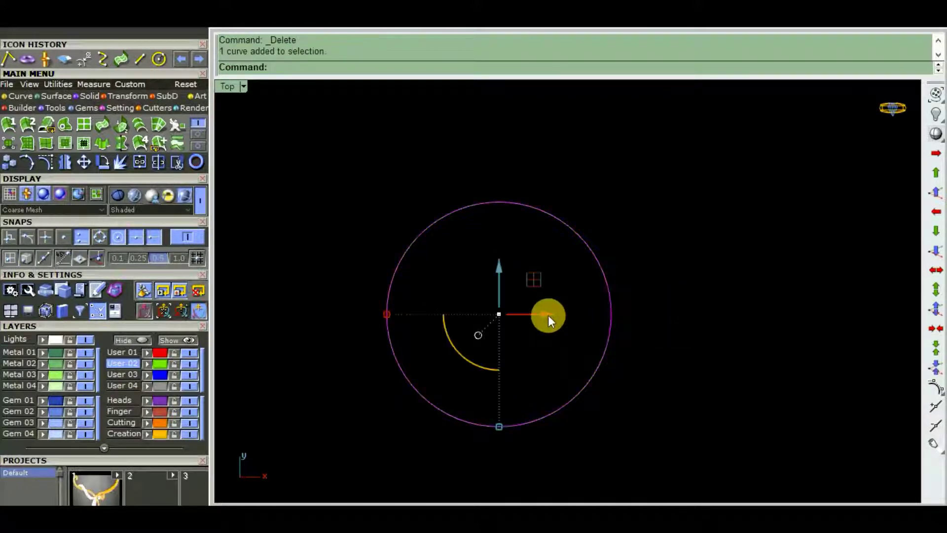
Offset the outer circle 0.6 inward to make a concentric inner circle.
type("O")
key("Return")
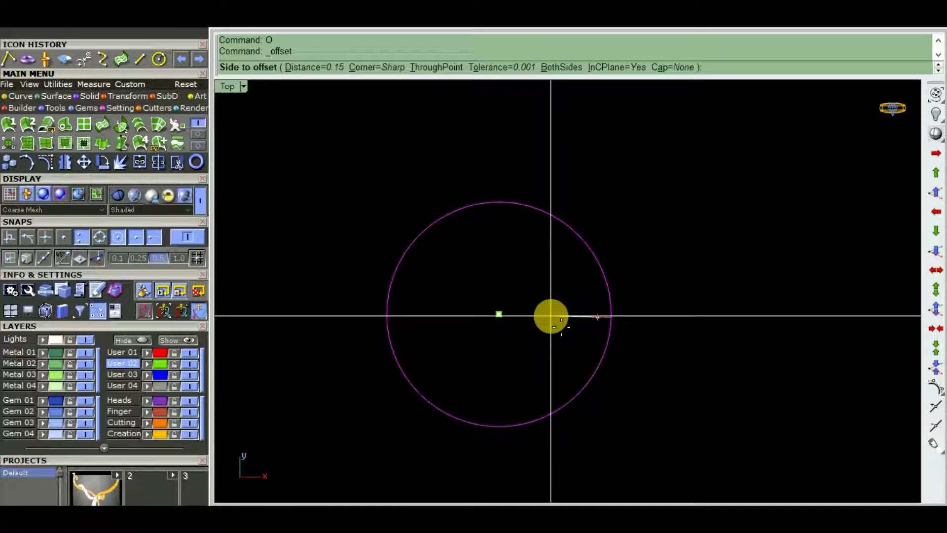
key("Return")
left_click(549, 315)
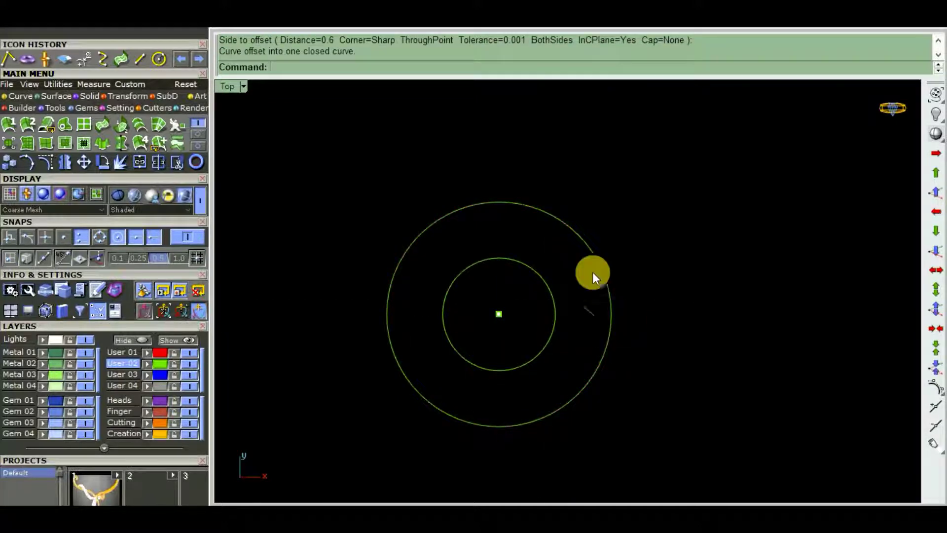
scroll(540, 267, "down", 1)
scroll(546, 239, "up", 1)
scroll(560, 260, "up", 1)
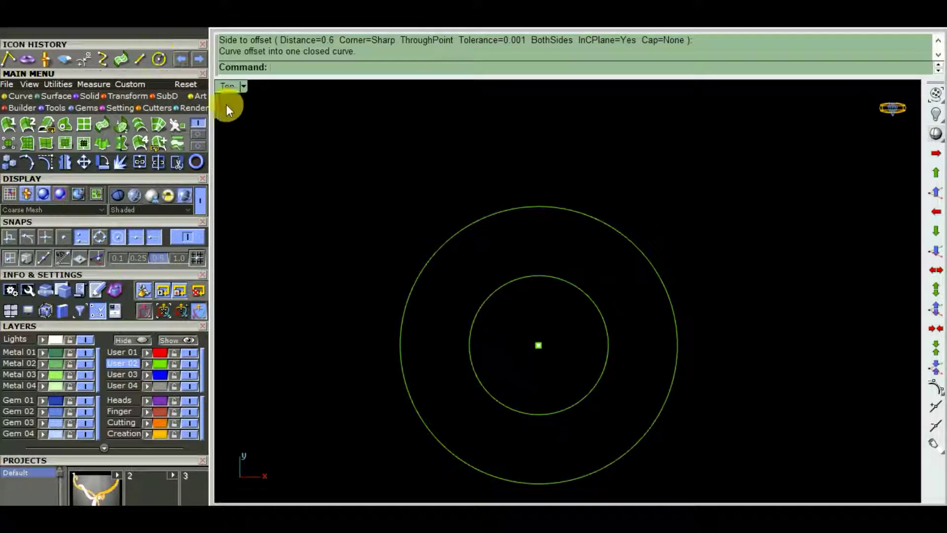
Draw a 0.7-diameter circle centred on the outer circle's top quadrant and reposition it.
left_click(159, 59)
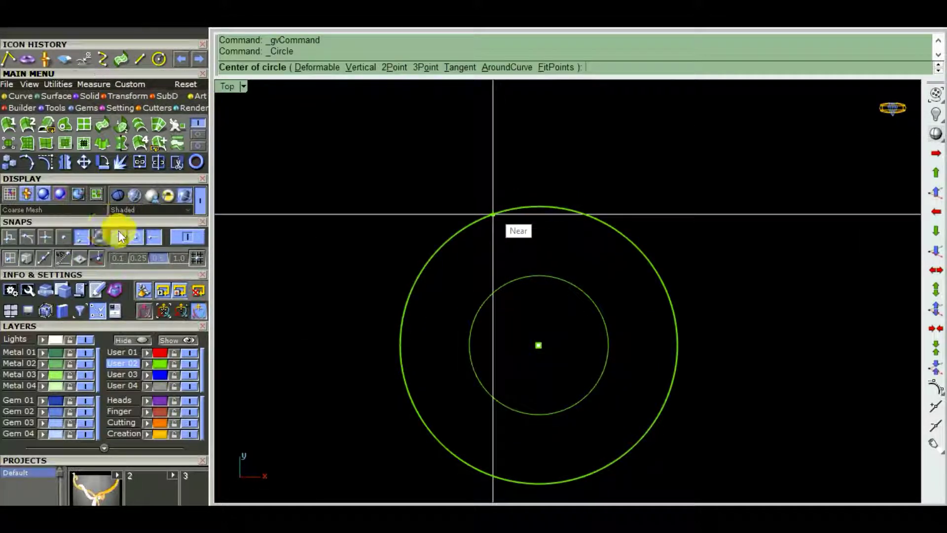
left_click(97, 236)
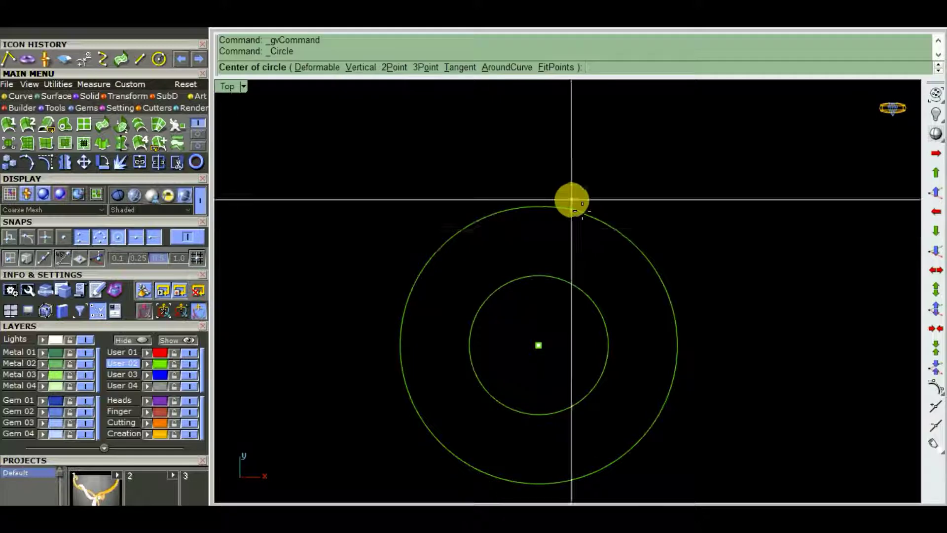
left_click(538, 206)
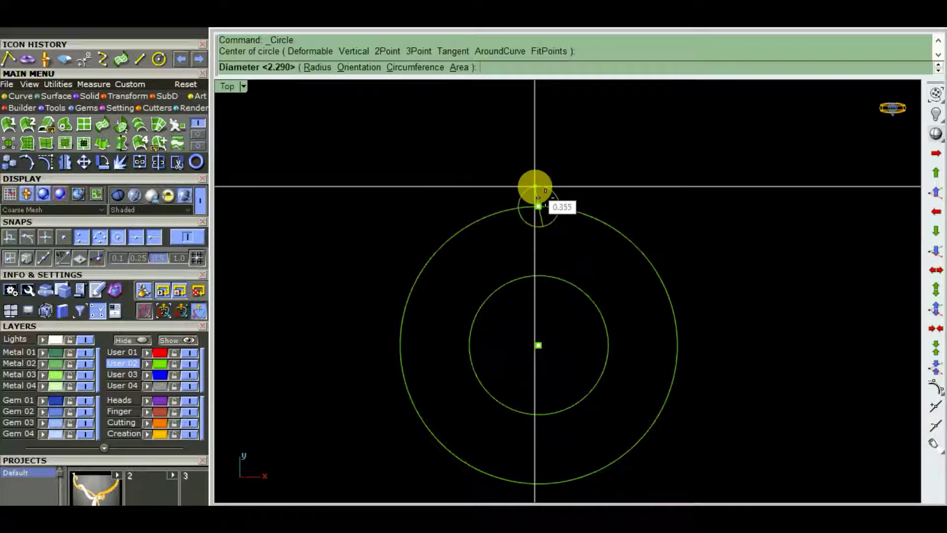
type("7")
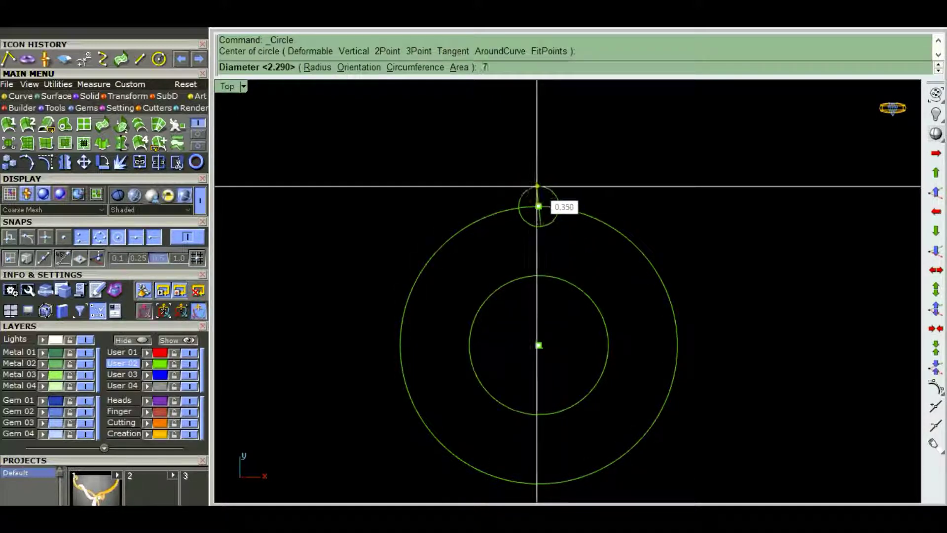
right_click(538, 187)
mouse_move(592, 169)
left_mouse_down()
mouse_move(532, 186)
mouse_move(541, 151)
left_mouse_up()
key("Escape")
Select the two concentric circles and view them in a maximized Perspective viewport.
scroll(687, 256, "down", 3)
mouse_move(688, 256)
right_mouse_down()
mouse_move(661, 262)
mouse_move(686, 257)
right_mouse_up()
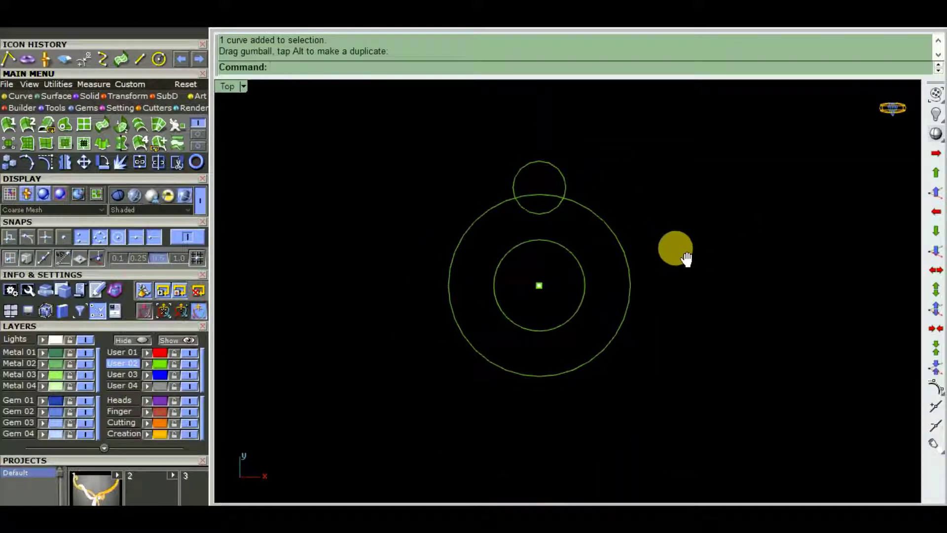
left_click_drag(575, 318, 575, 317)
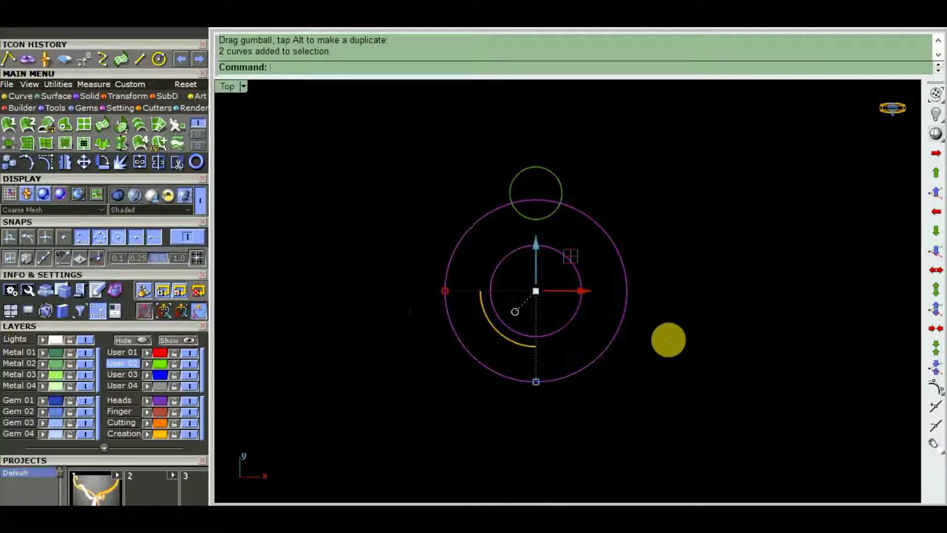
key("ctrl+F4")
mouse_move(640, 276)
right_mouse_down()
mouse_move(532, 280)
mouse_move(588, 315)
mouse_move(569, 301)
mouse_move(569, 310)
right_mouse_up()
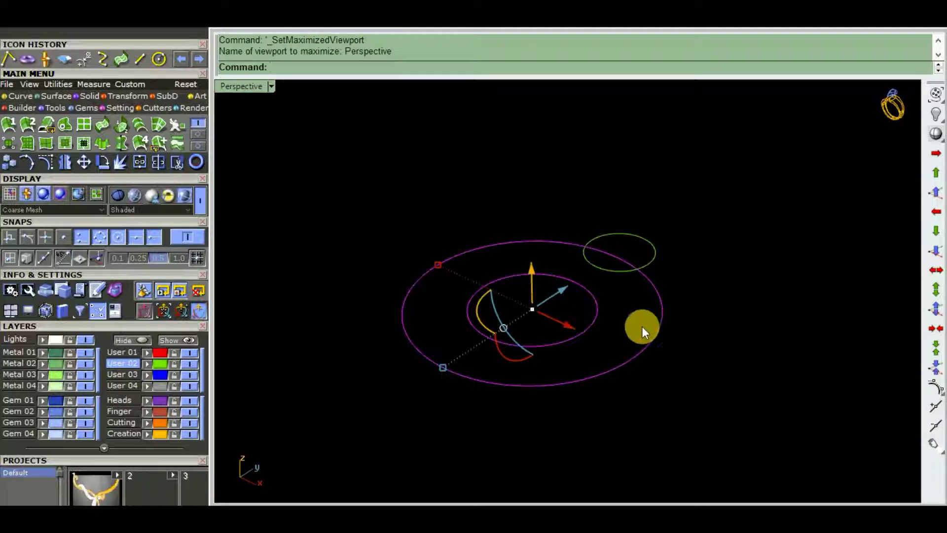
Extrude the concentric circles 1.8 into a solid ring and delete the source curves.
type("ex")
key("Return")
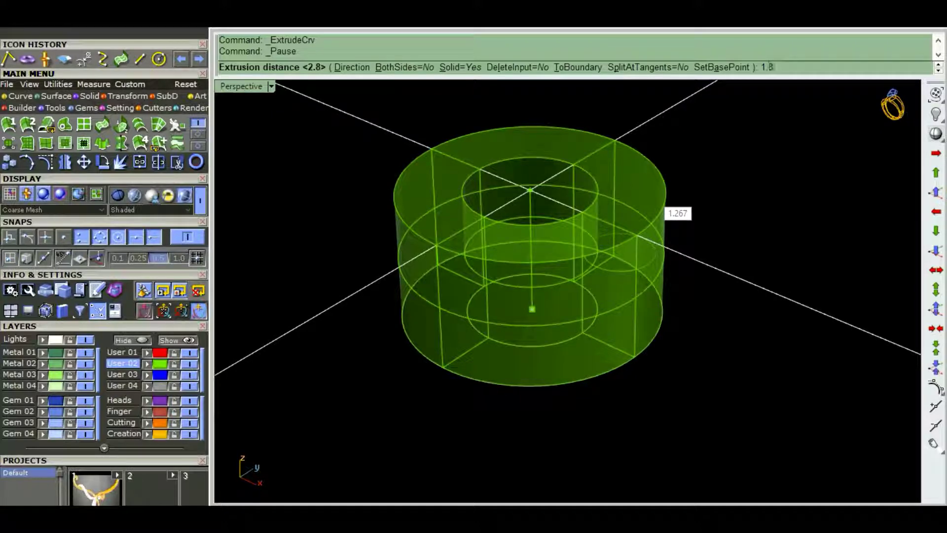
key("Return")
scroll(583, 274, "down", 3)
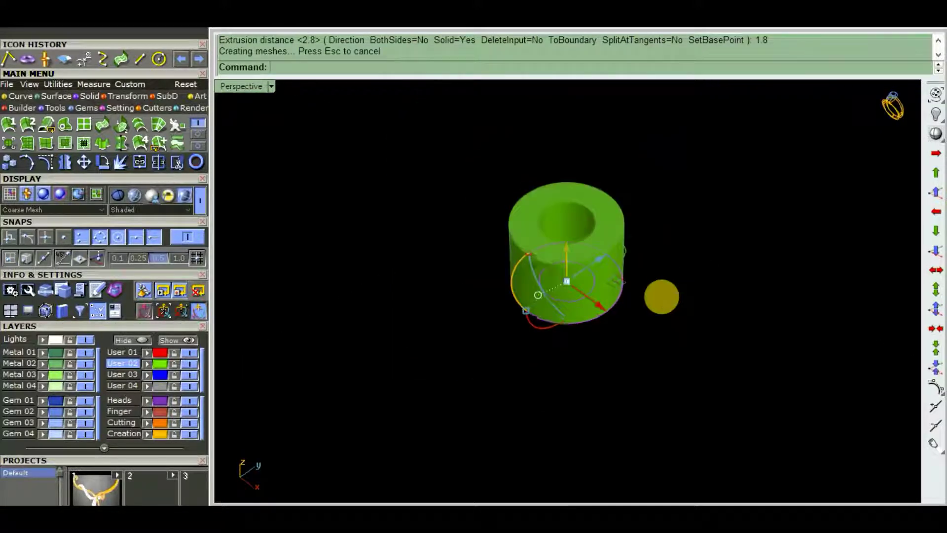
key("Delete")
right_click_drag(642, 336, 478, 312)
scroll(575, 315, "down", 2)
scroll(490, 239, "up", 5)
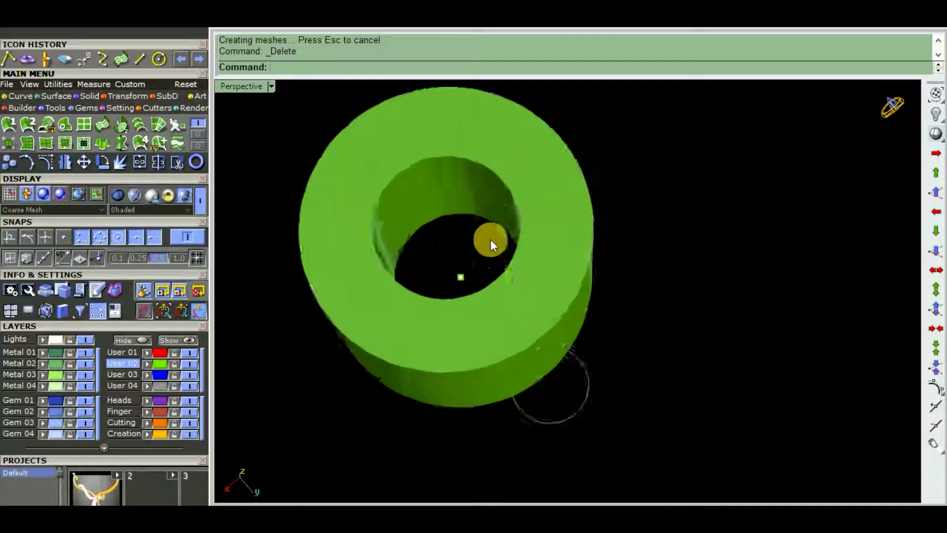
scroll(490, 239, "down", 3)
mouse_move(490, 239)
right_mouse_down()
mouse_move(613, 196)
mouse_move(593, 350)
right_mouse_up()
Extrude the small circle 2.8 into a post and delete its curve.
left_click(596, 330)
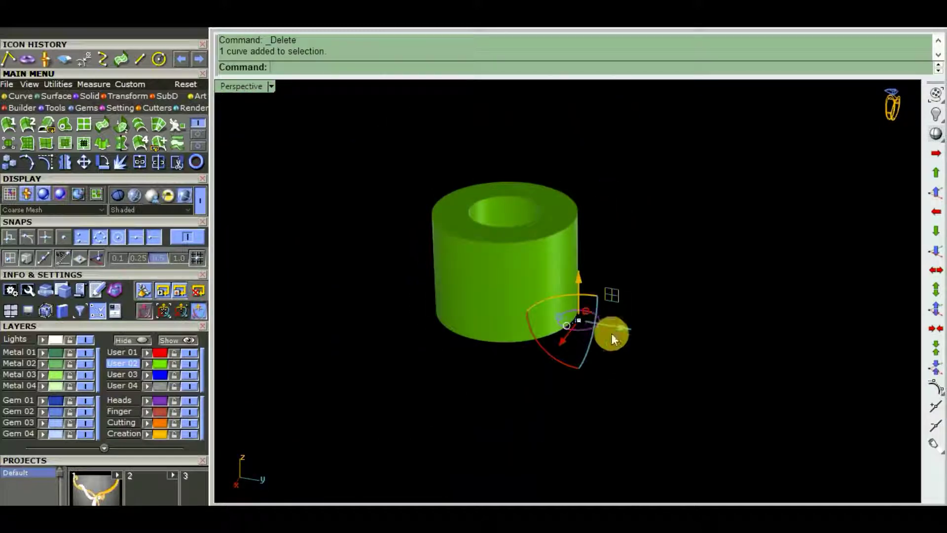
key("Return")
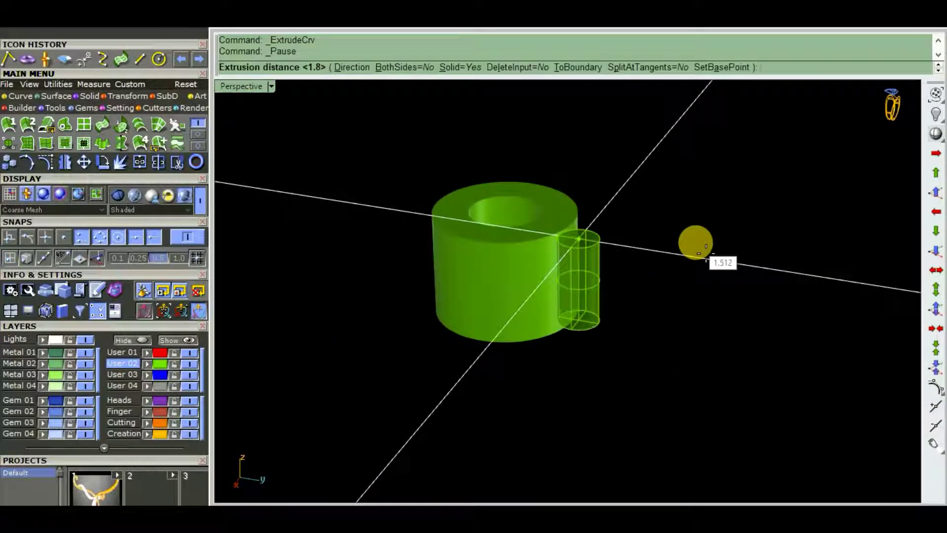
type("2.8")
key("Return")
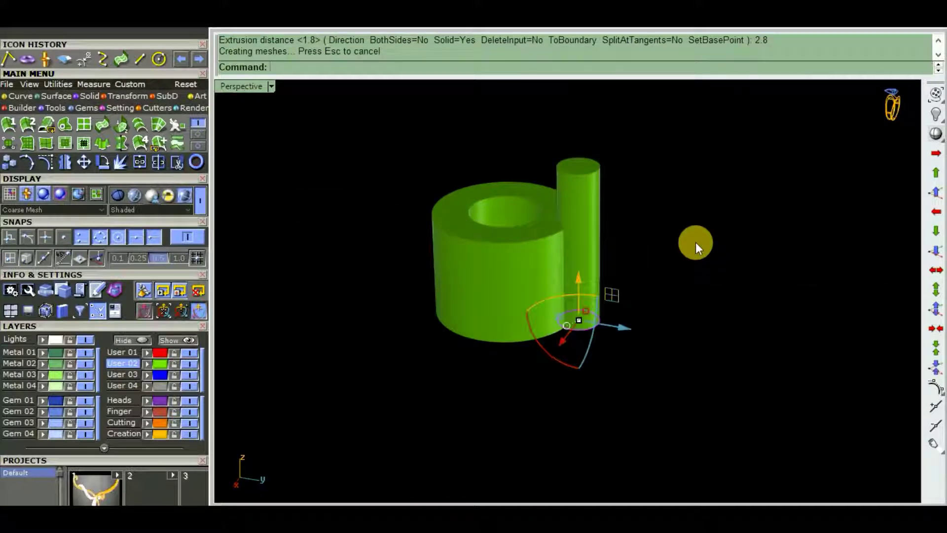
key("Delete")
mouse_move(696, 242)
right_mouse_down()
mouse_move(575, 345)
mouse_move(635, 243)
mouse_move(571, 256)
mouse_move(535, 313)
mouse_move(635, 280)
mouse_move(493, 321)
mouse_move(600, 307)
mouse_move(552, 309)
mouse_move(584, 296)
mouse_move(598, 239)
mouse_move(606, 287)
mouse_move(576, 285)
right_mouse_up()
scroll(576, 286, "down", 2)
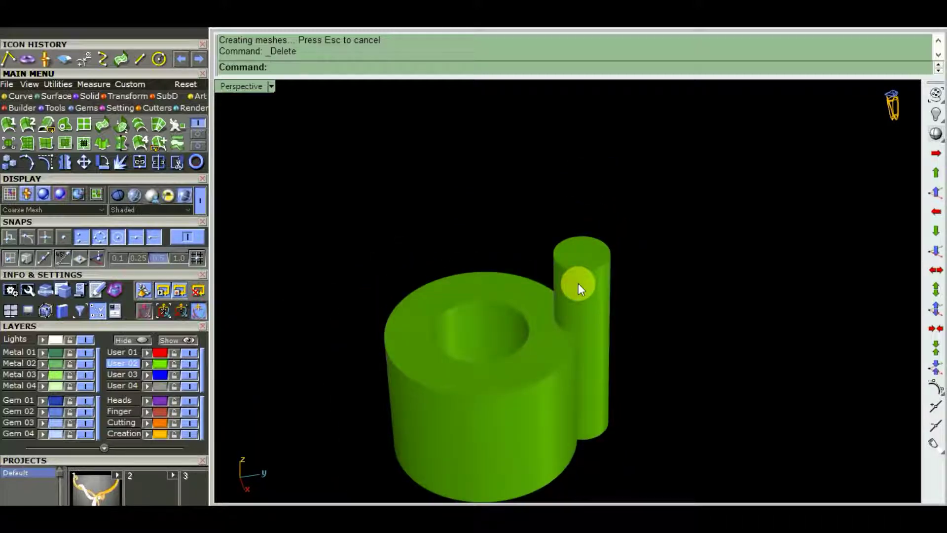
Fillet the post's top edge with a 0.3 radius to round it.
type("Fi")
key("Return")
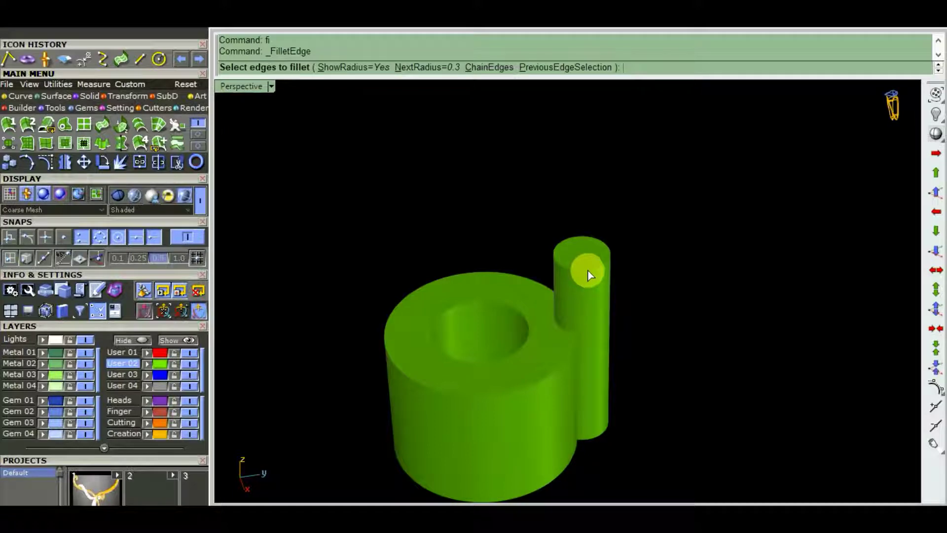
left_click(589, 275)
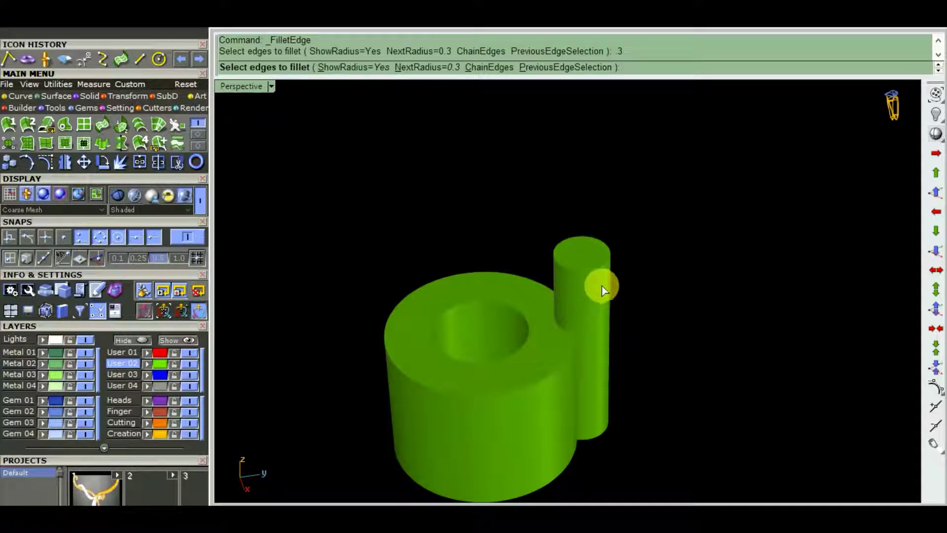
left_click(598, 273)
key("Return")
key("Return")
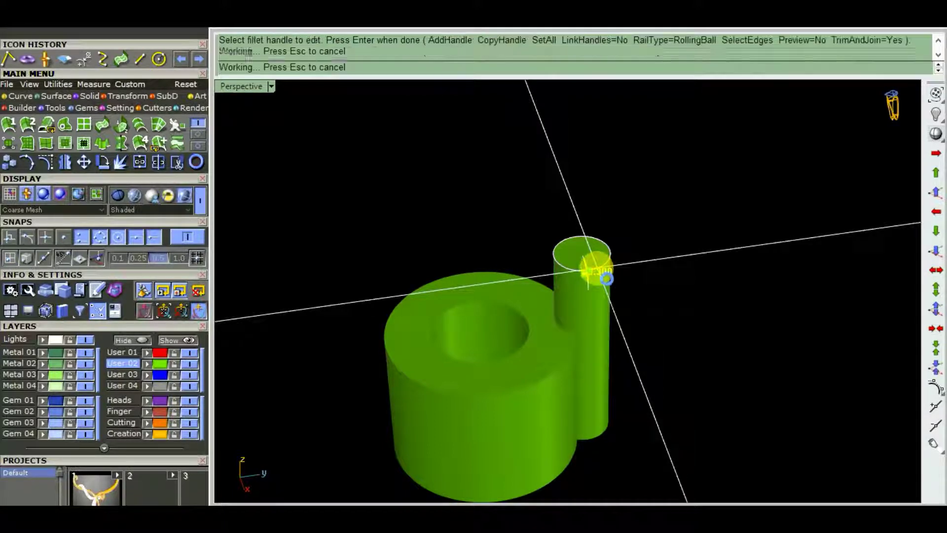
scroll(544, 328, "down", 5)
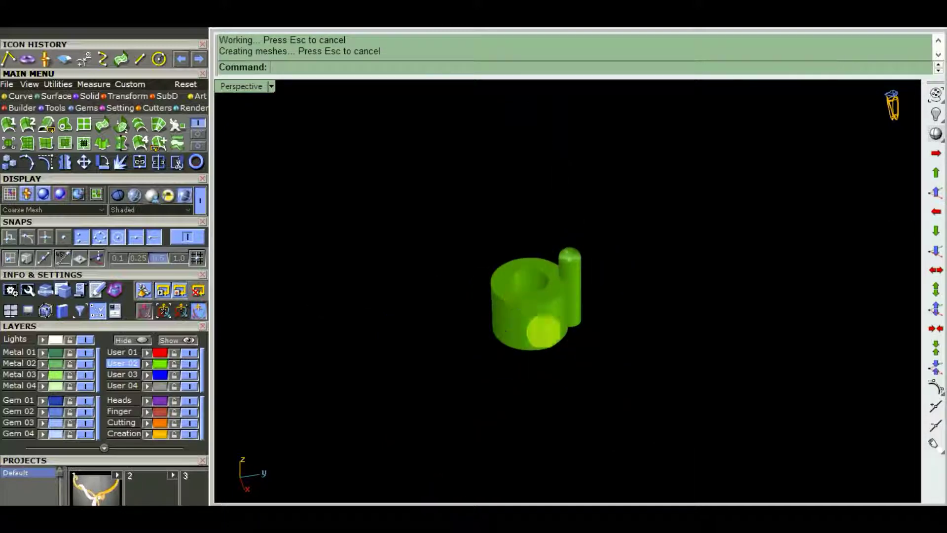
scroll(631, 331, "up", 3)
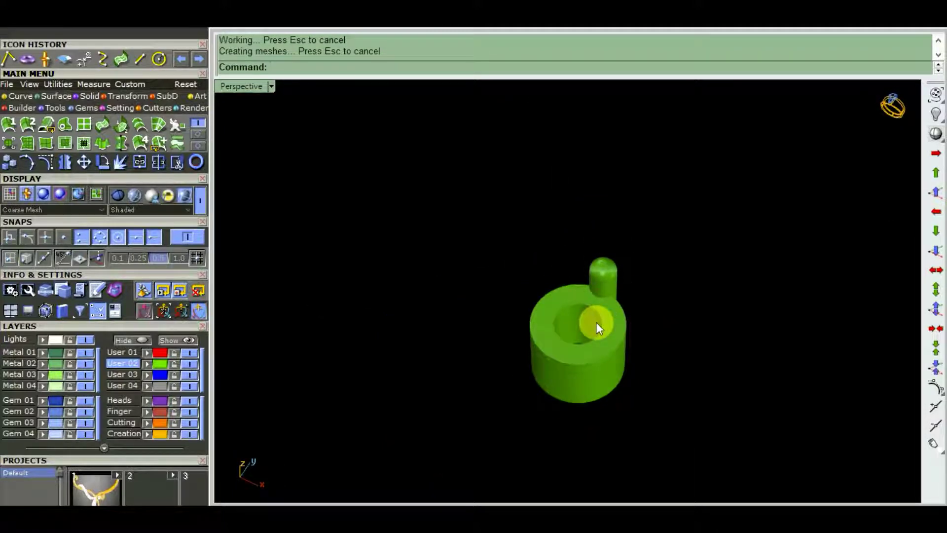
Chamfer the ring's inner top edge by 0.4 and restore the four-view layout.
type("ch")
key("Return")
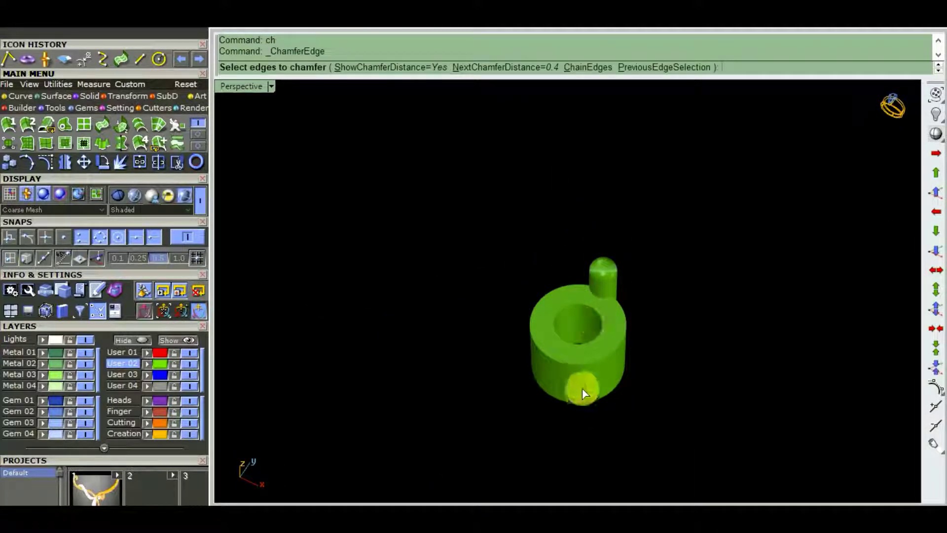
right_click_drag(582, 389, 683, 324)
scroll(598, 333, "up", 5)
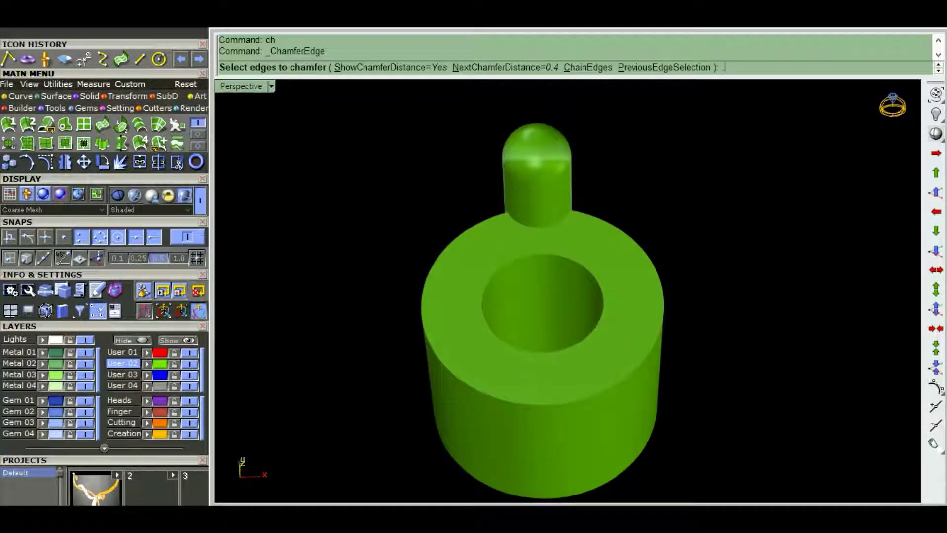
type("4")
key("Return")
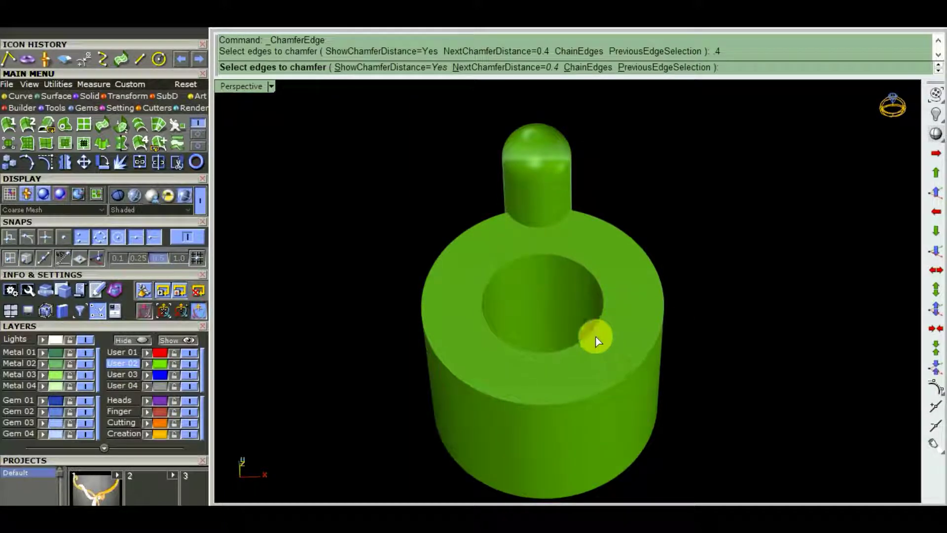
left_click(596, 336)
key("Return")
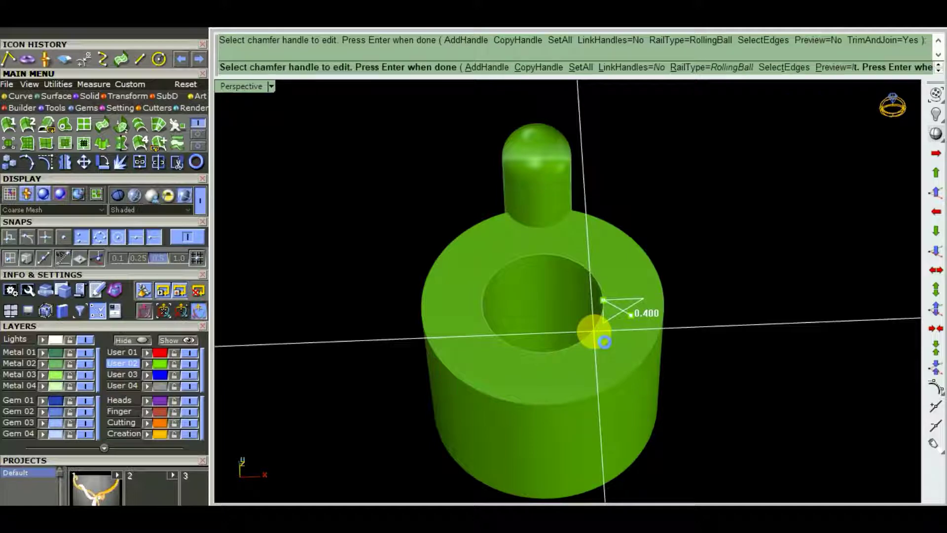
key("Return")
key("ctrl+F1")
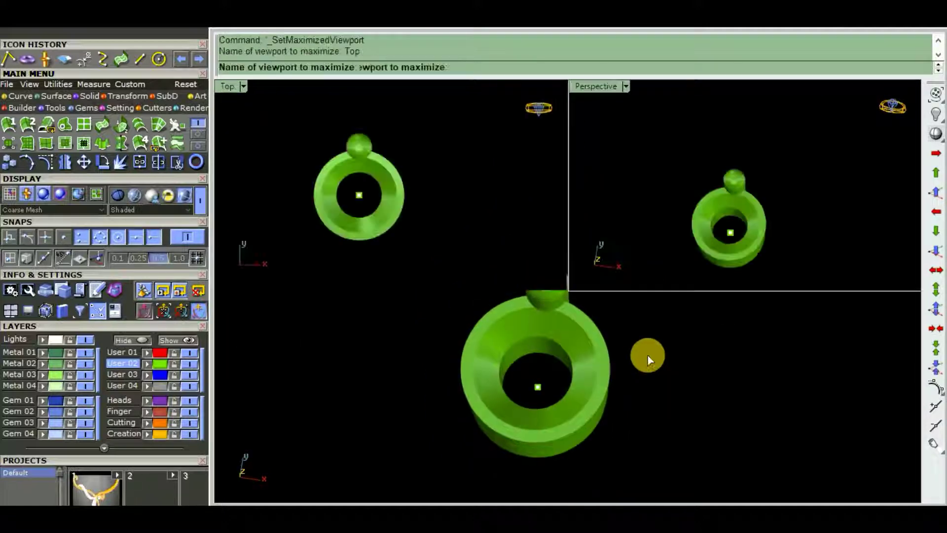
Polar-array the bump into 4 copies over 360° around the ring centre.
scroll(634, 336, "down", 2)
left_click(588, 241)
scroll(597, 253, "up", 1)
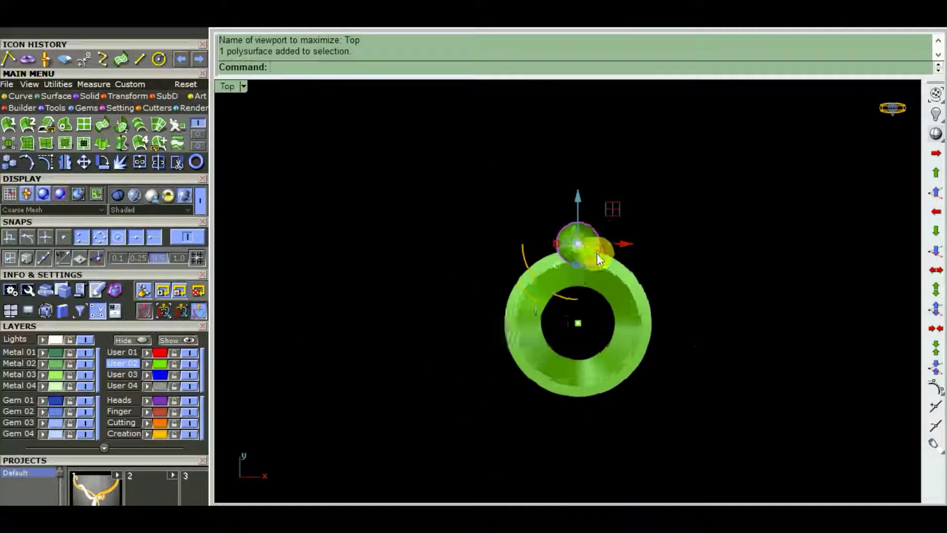
type("a")
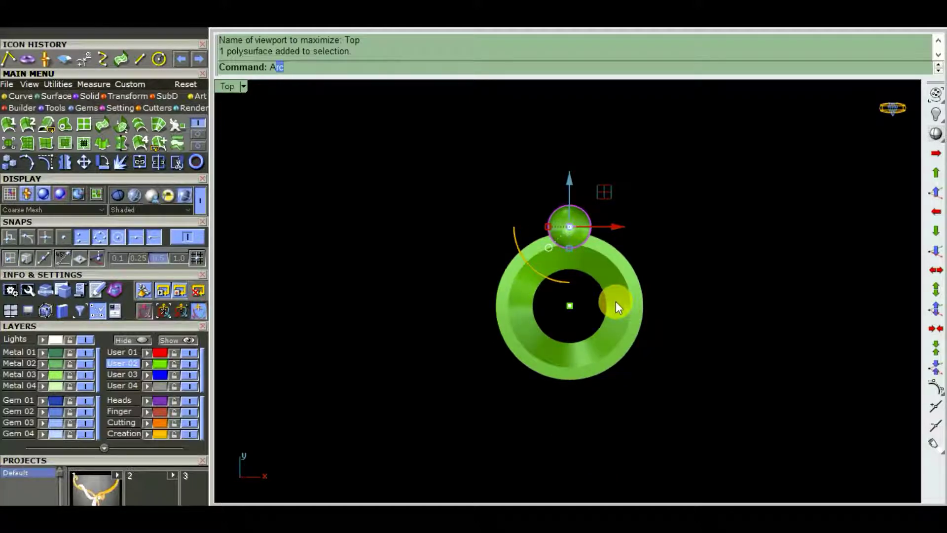
type("r")
key("Return")
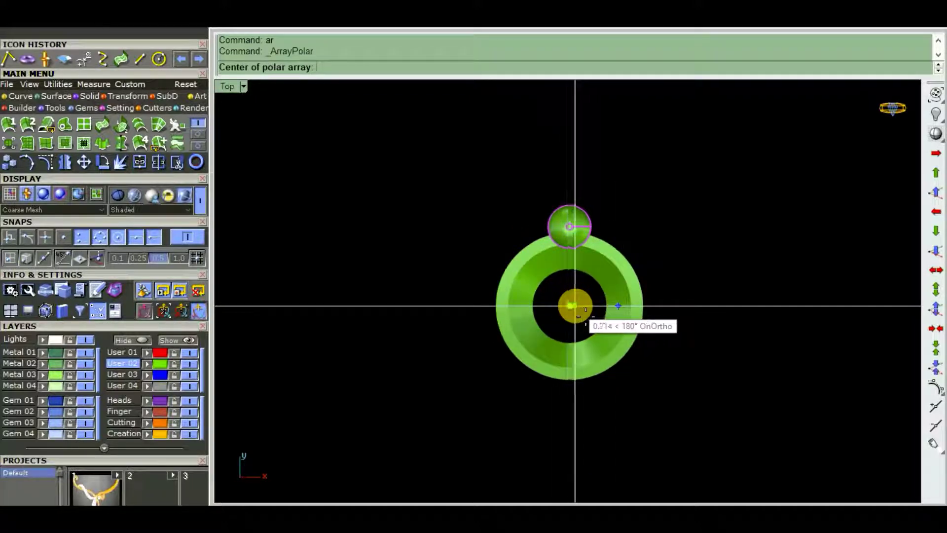
left_click(63, 237)
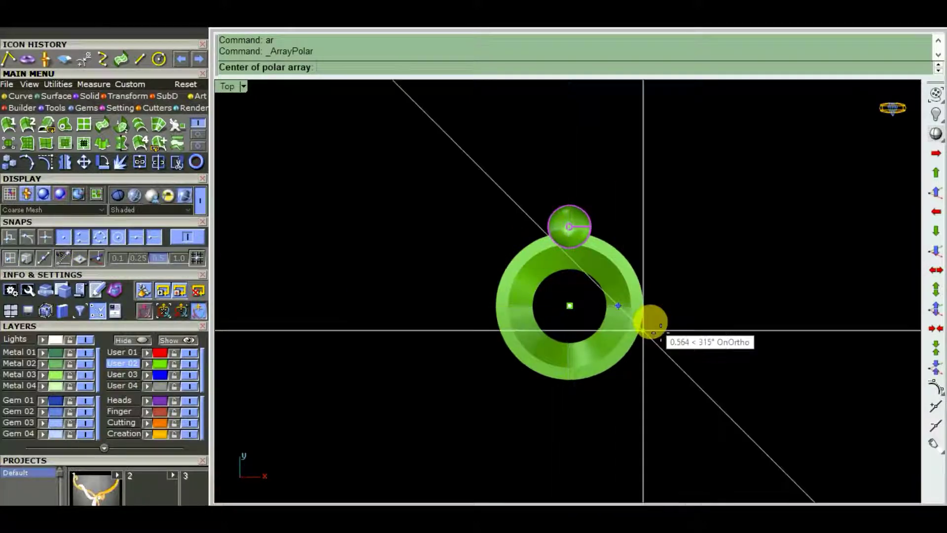
left_click(573, 308)
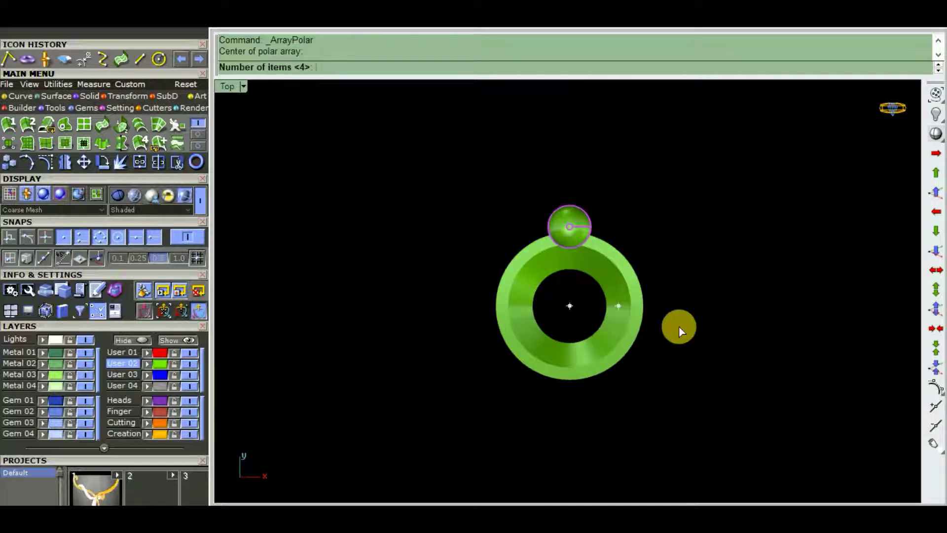
key("Return")
key("Return")
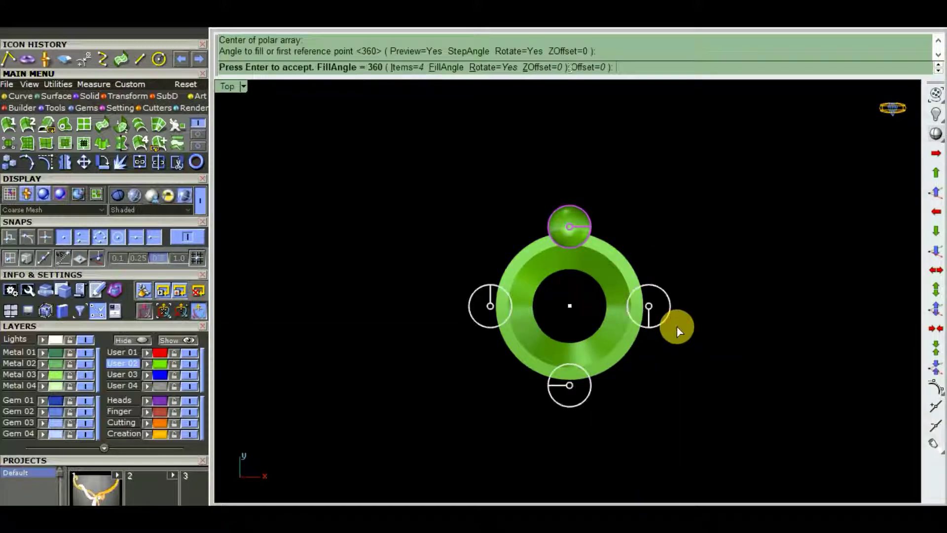
key("Return")
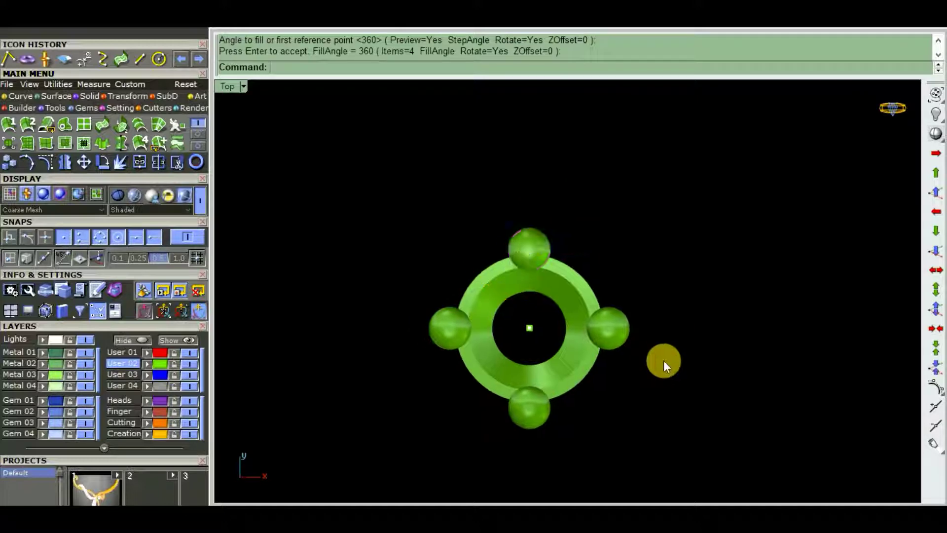
Group the ring with its four bumps and hide the assembly.
left_click_drag(673, 191, 359, 476)
right_click_drag(552, 446, 576, 416)
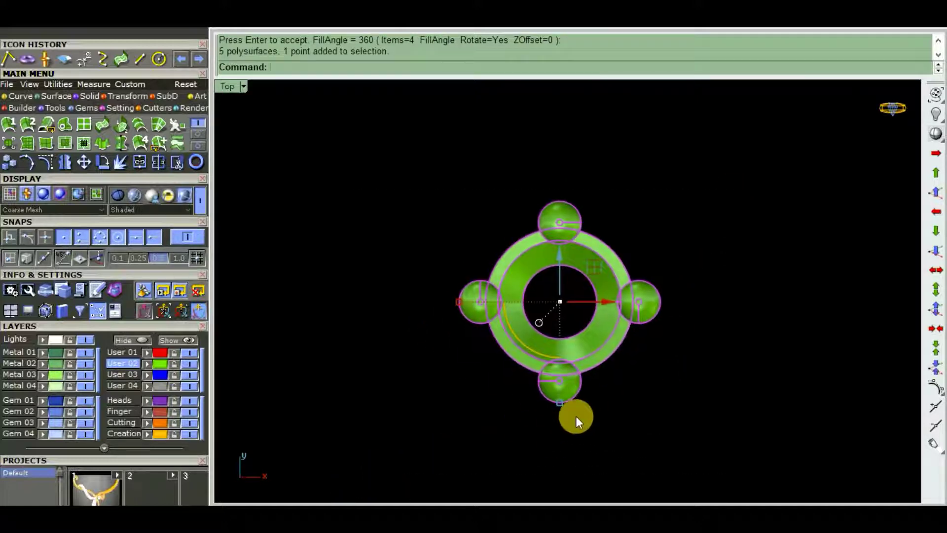
type("g")
key("Return")
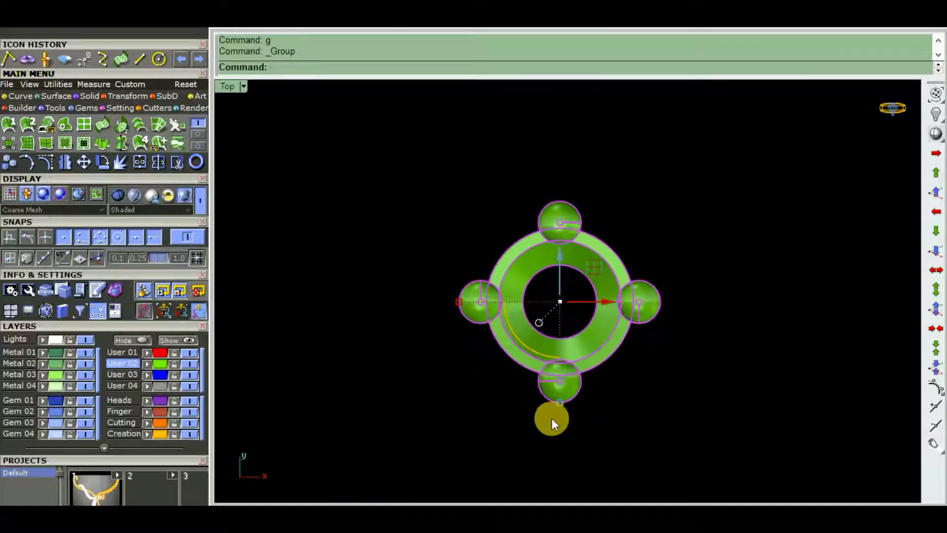
type("h")
key("Return")
Bring the hidden pendant parts back and nudge the ring assembly slightly down.
type("hs")
key("Return")
scroll(579, 367, "down", 5)
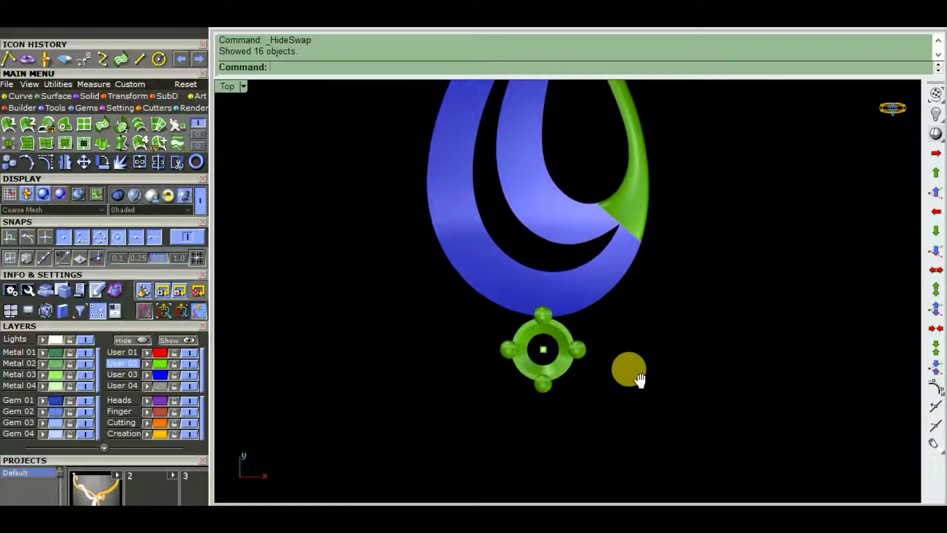
scroll(591, 357, "up", 7)
scroll(690, 374, "down", 3)
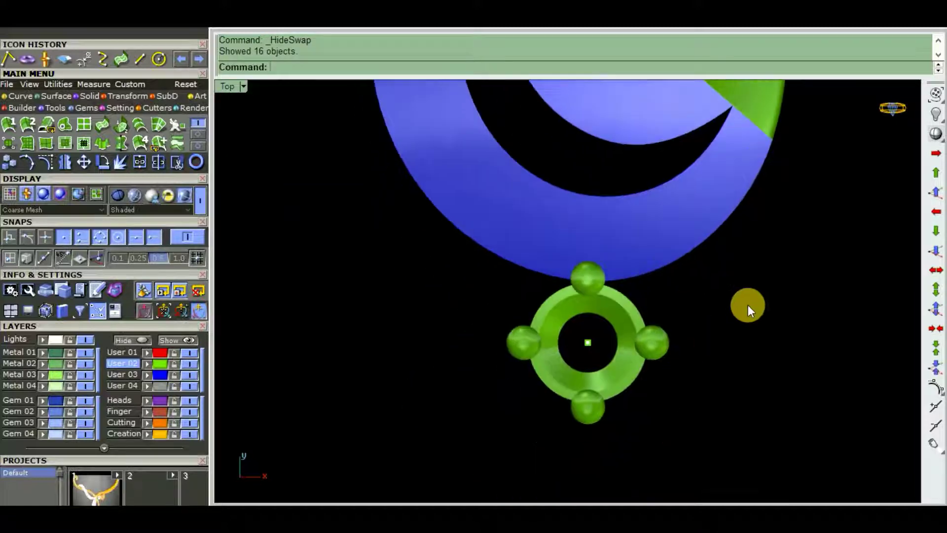
left_click_drag(748, 305, 393, 426)
scroll(642, 412, "up", 2)
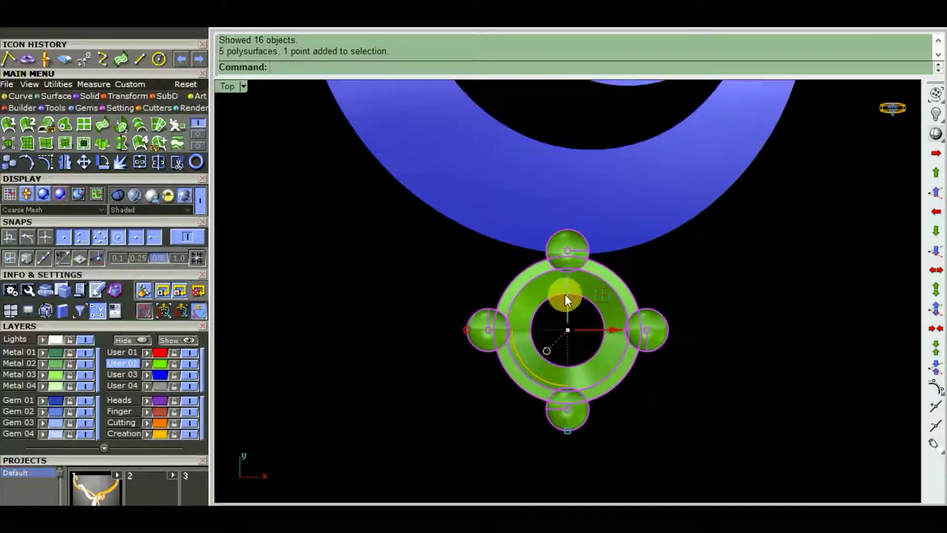
left_click_drag(567, 285, 567, 301)
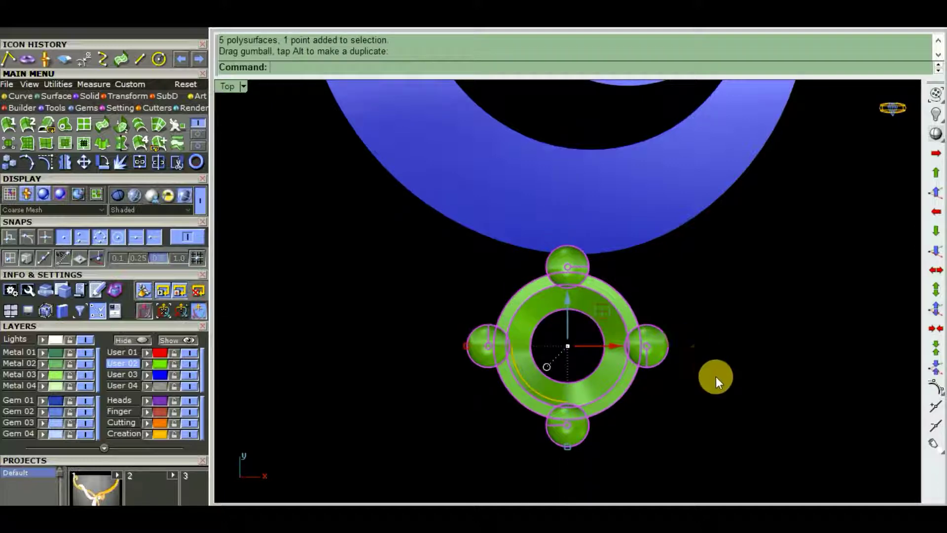
left_click(715, 377)
Start copying the ring assembly from its centre, then cancel the copy.
scroll(671, 384, "down", 3)
scroll(619, 360, "up", 2)
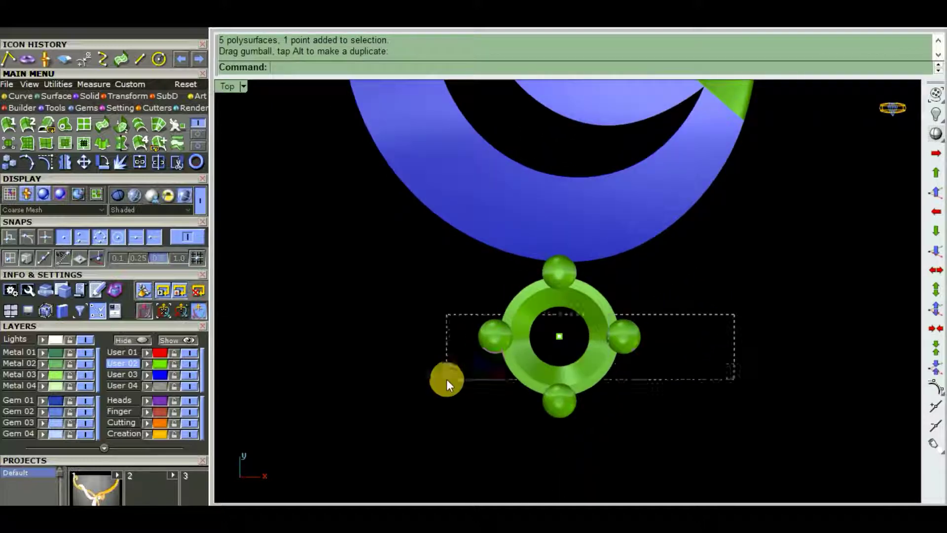
left_click_drag(446, 379, 446, 379)
left_click(9, 144)
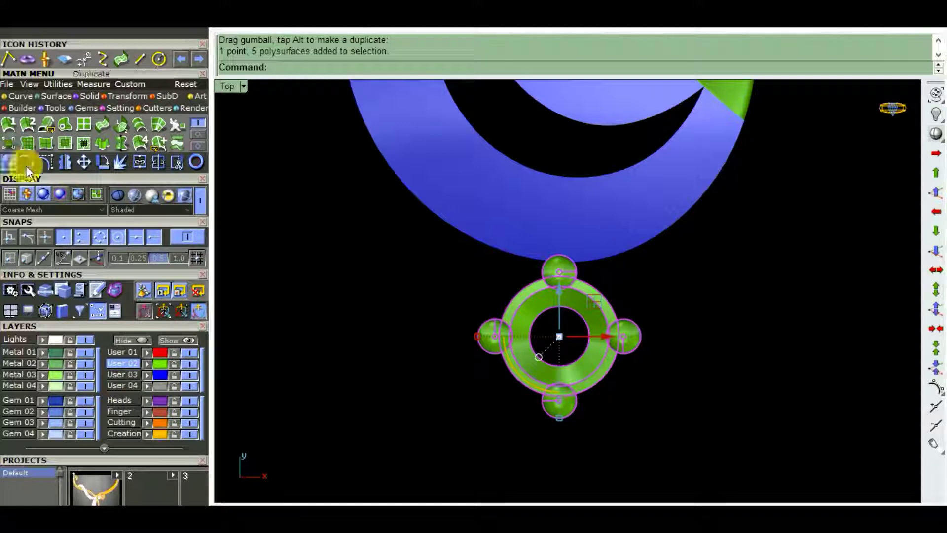
left_click(9, 162)
left_click(559, 336)
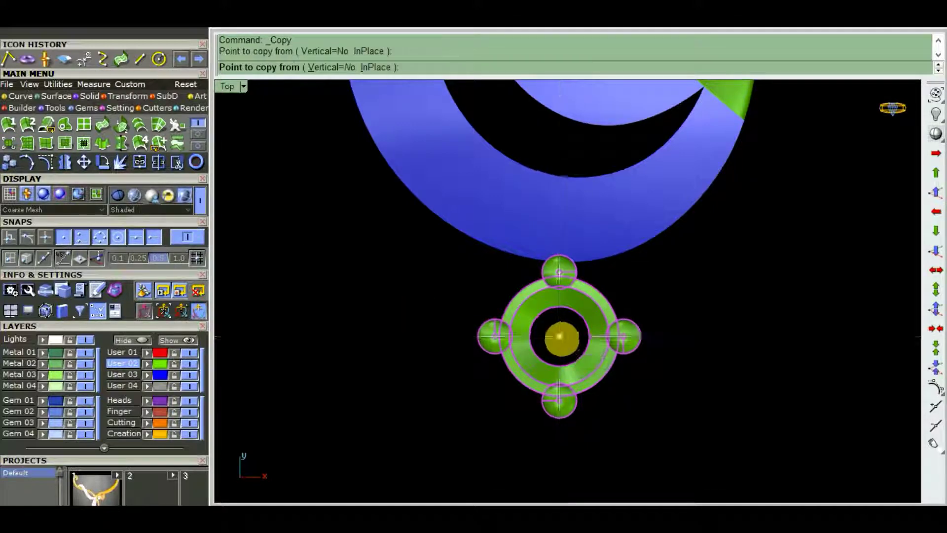
scroll(557, 350, "down", 2)
scroll(554, 362, "down", 2)
scroll(551, 366, "down", 2)
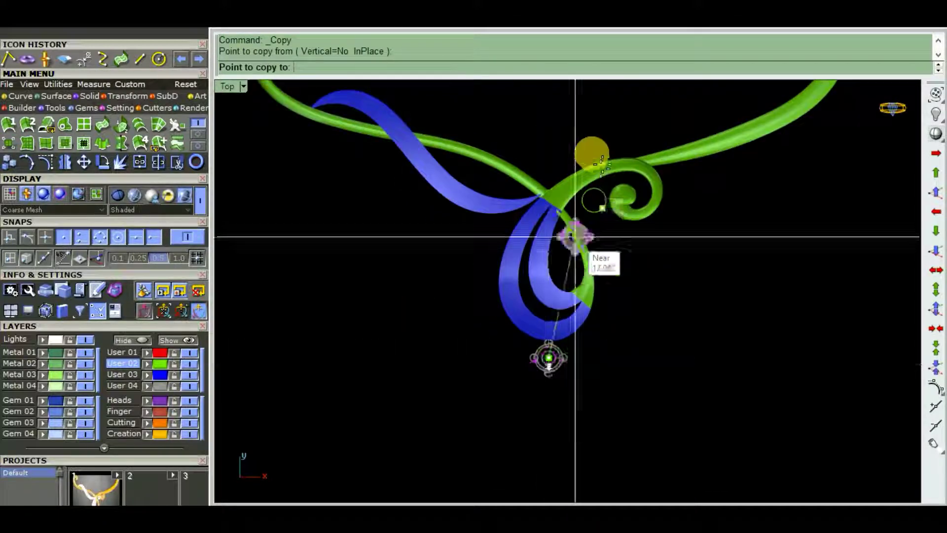
scroll(587, 222, "up", 3)
scroll(597, 226, "up", 5)
right_click(623, 276)
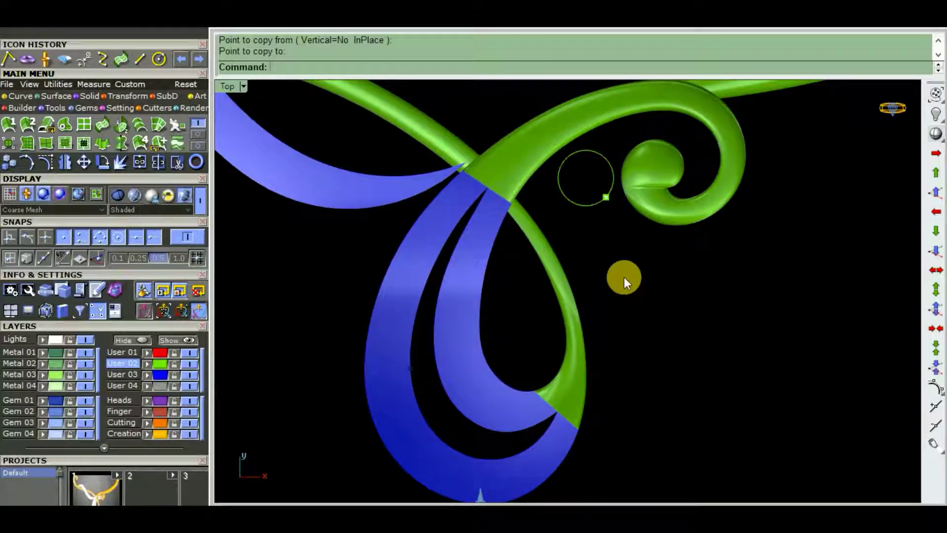
scroll(602, 233, "up", 3)
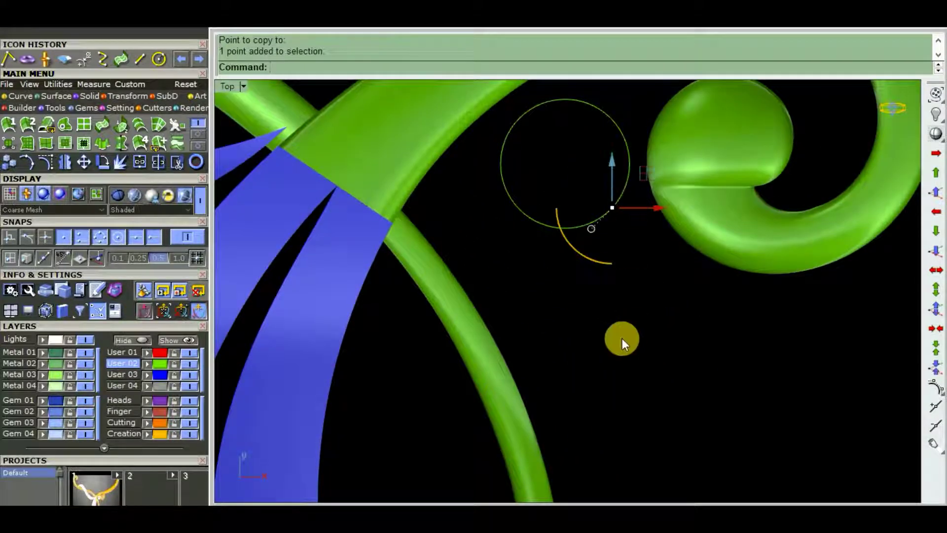
scroll(617, 339, "down", 3)
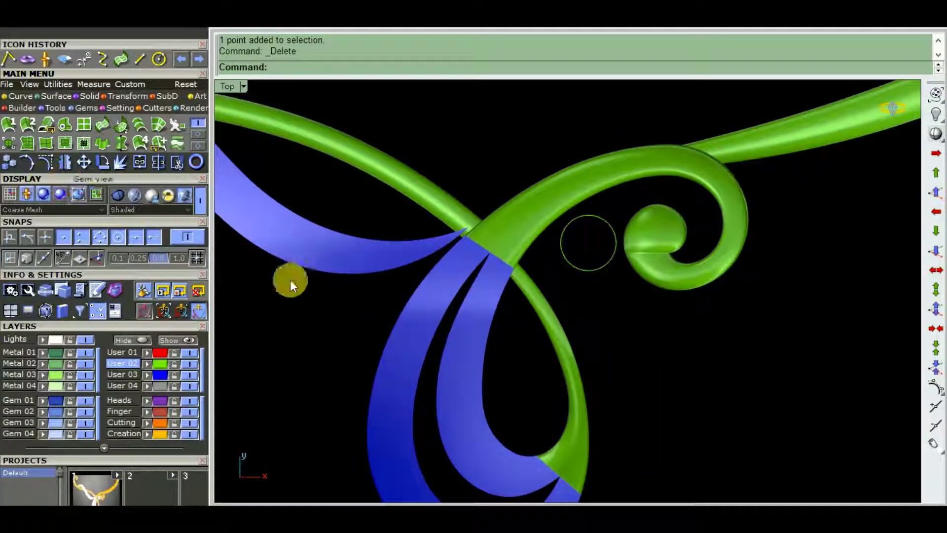
Place a point at the centre of the curl's small guide circle.
type("po")
key("Return")
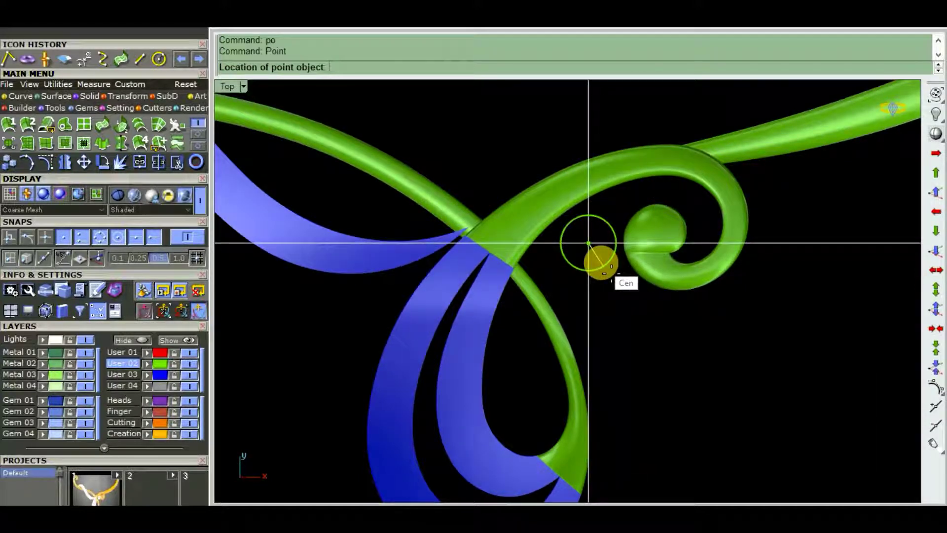
left_click(604, 267)
scroll(630, 313, "down", 3)
scroll(552, 353, "up", 2)
scroll(552, 353, "up", 5)
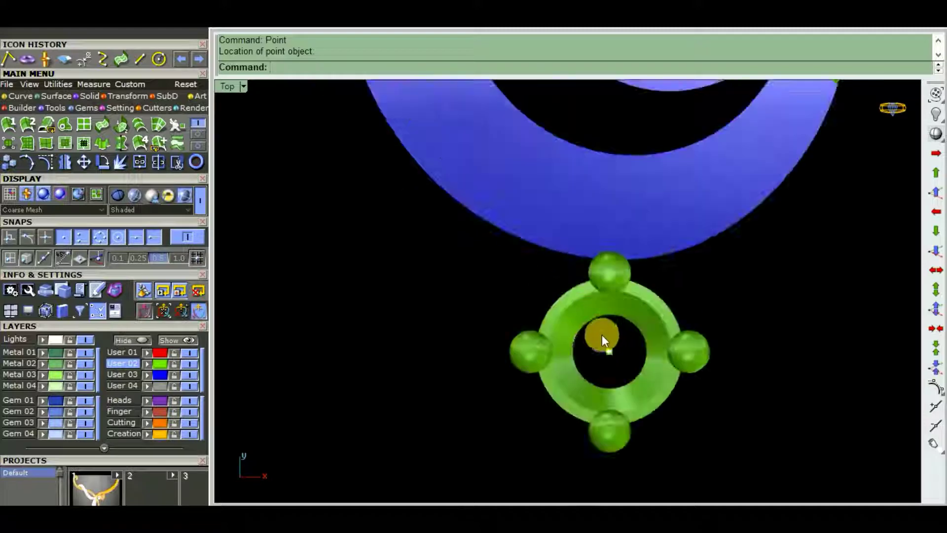
Copy the ring assembly from its centre onto the guide circle's centre point.
left_click_drag(602, 334, 425, 410)
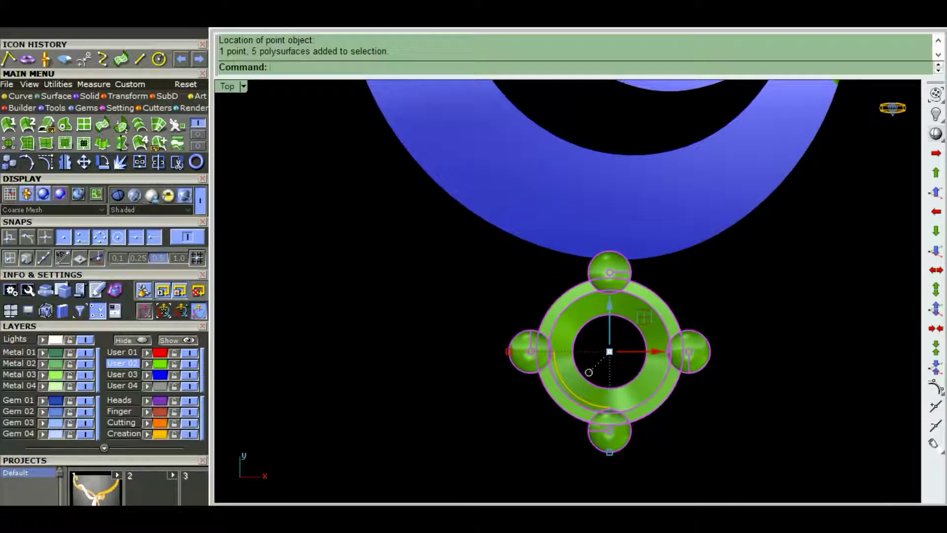
left_click(10, 161)
left_click(610, 352)
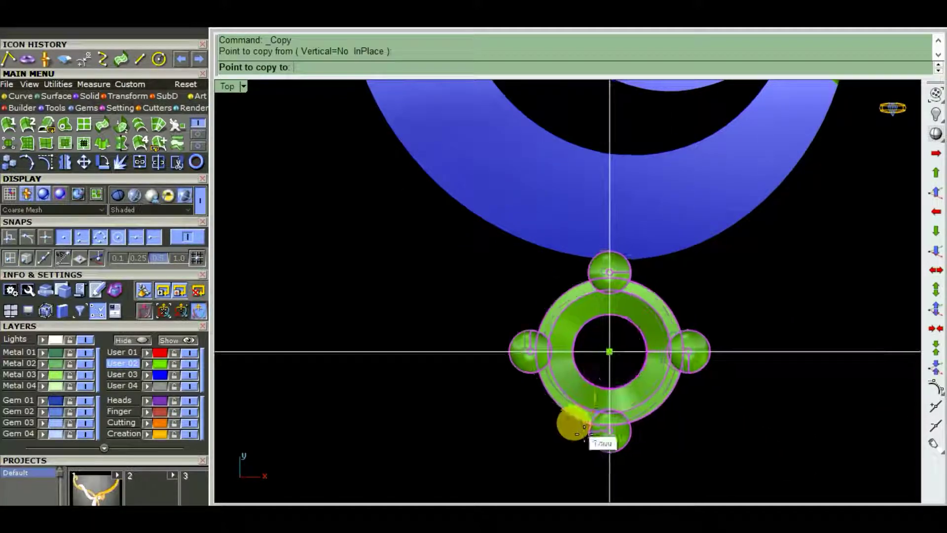
scroll(611, 394, "down", 2)
scroll(575, 408, "down", 2)
scroll(576, 413, "down", 2)
scroll(635, 265, "up", 1)
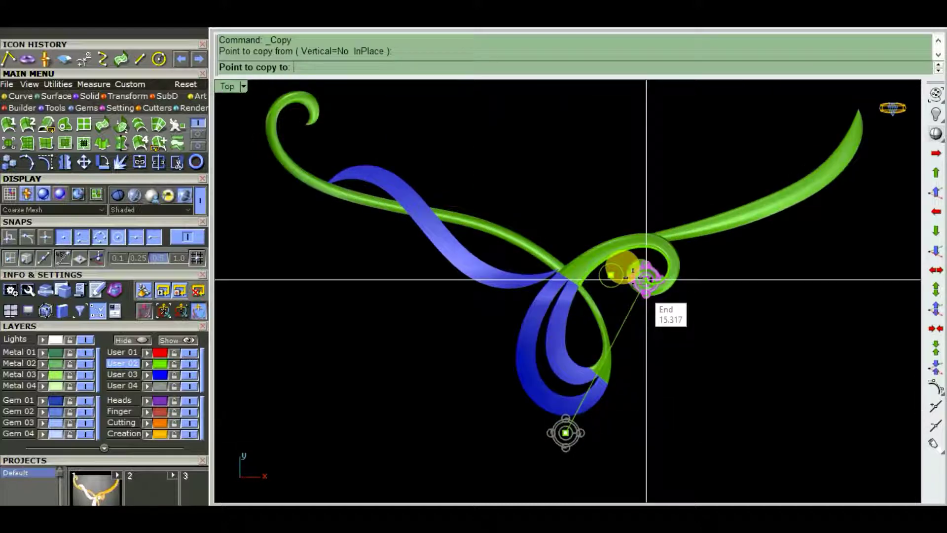
scroll(634, 265, "up", 2)
scroll(598, 258, "up", 2)
scroll(599, 271, "up", 2)
left_click(596, 290)
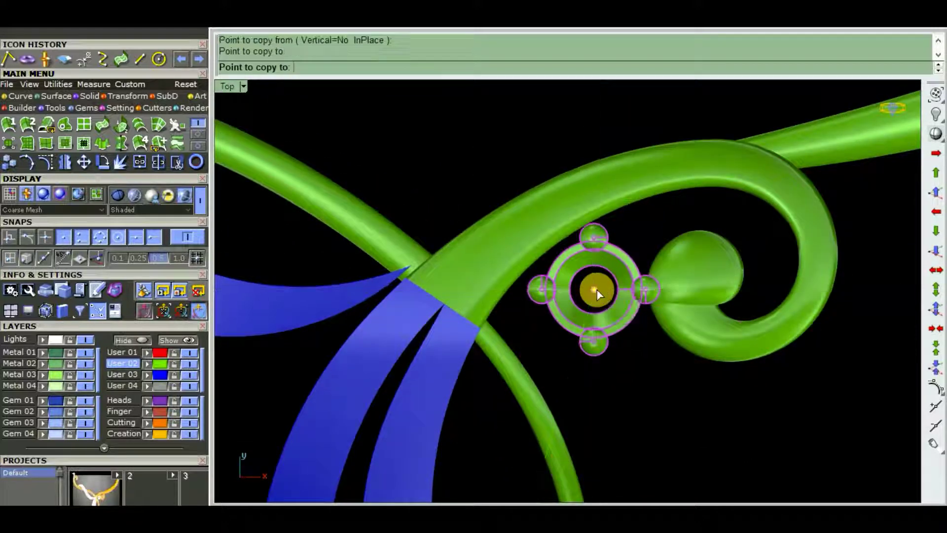
right_click(676, 458)
Select the whole copied ring assembly beside the green curl.
right_click_drag(676, 457, 644, 434)
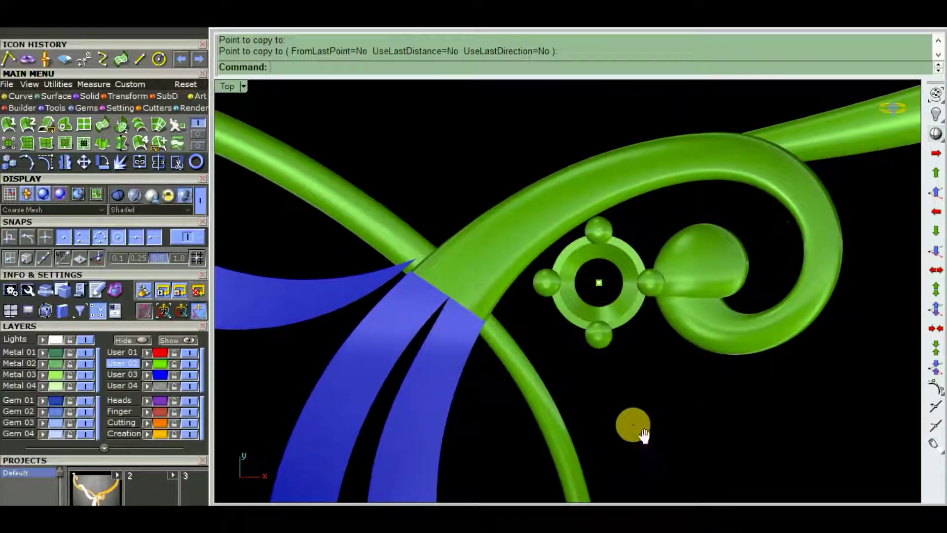
left_click(615, 286)
mouse_move(621, 269)
right_mouse_down()
mouse_move(627, 345)
mouse_move(685, 395)
right_mouse_up()
left_click(610, 317)
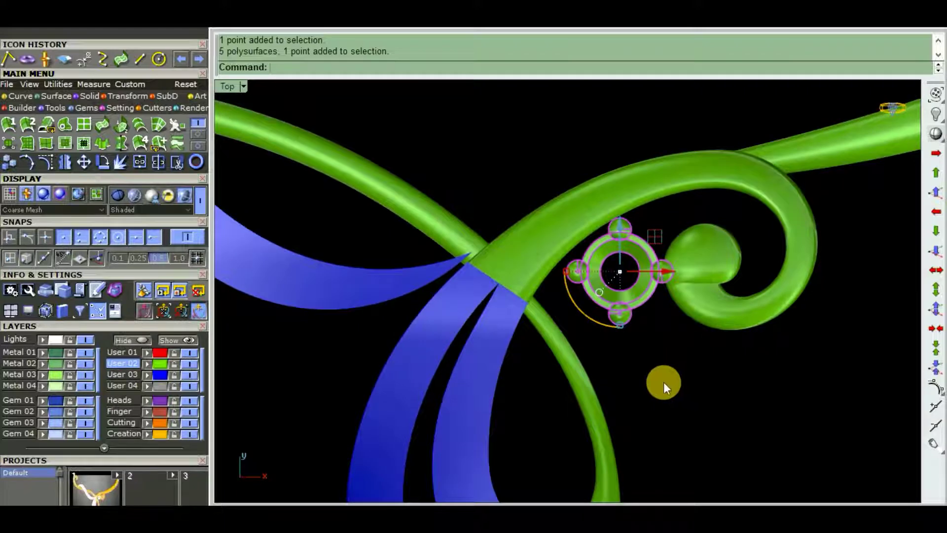
Rotate the copied bezel head about its centre and nudge it slightly.
type("r")
key("Return")
left_click(621, 271)
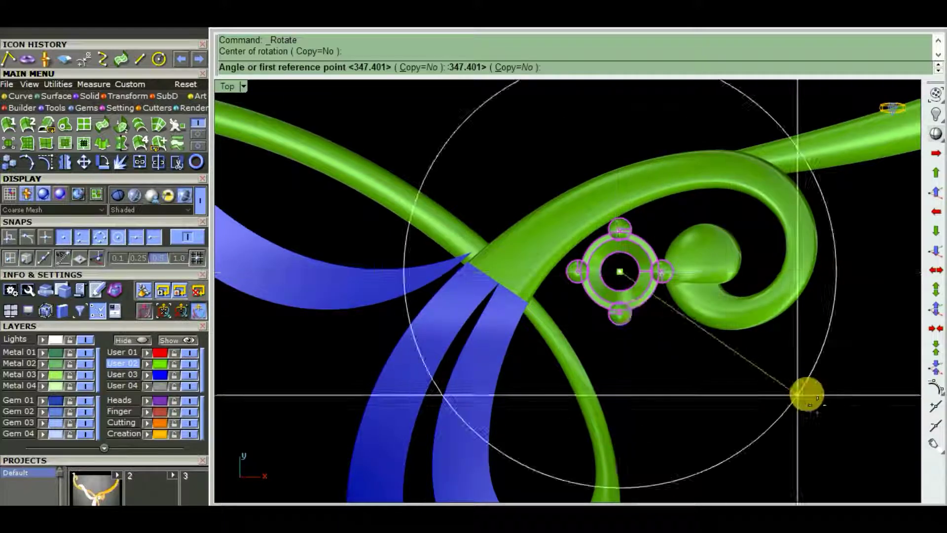
left_click(808, 391)
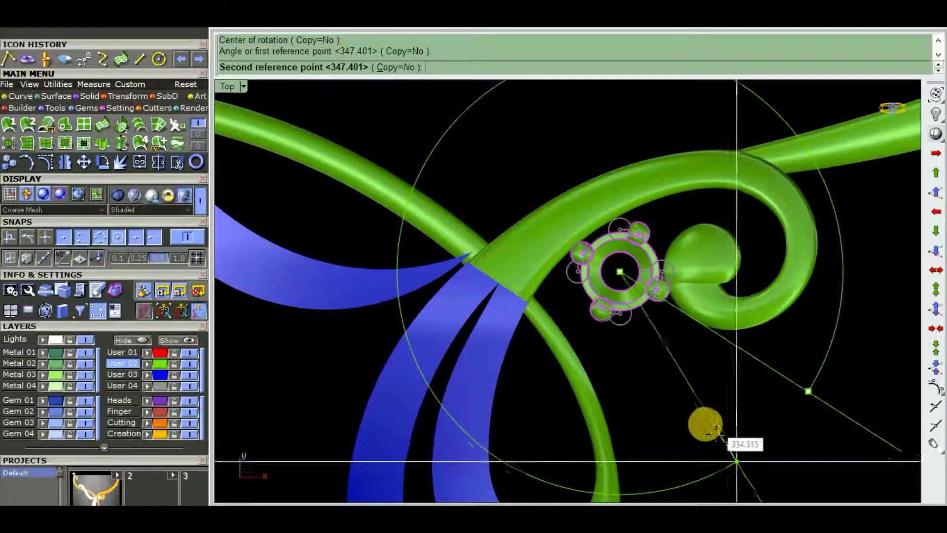
left_click(696, 427)
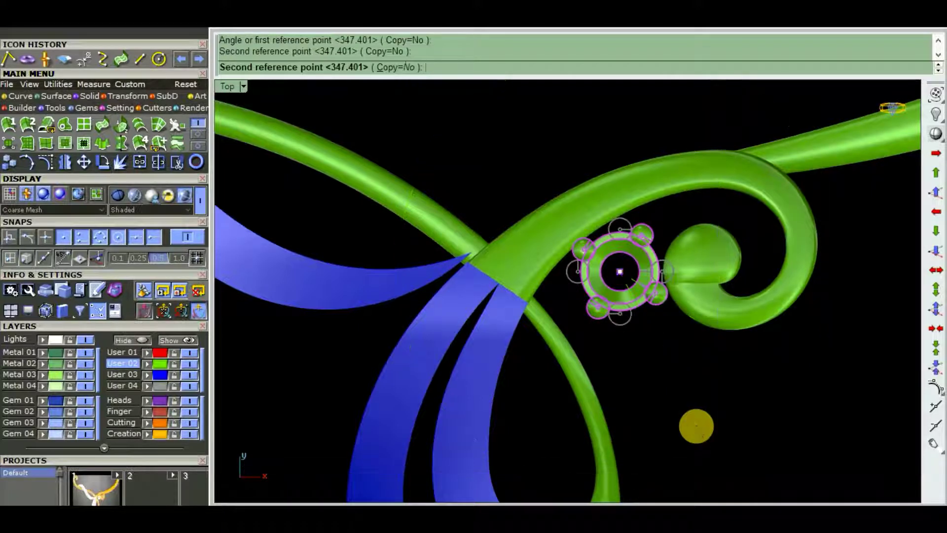
scroll(635, 307, "up", 5)
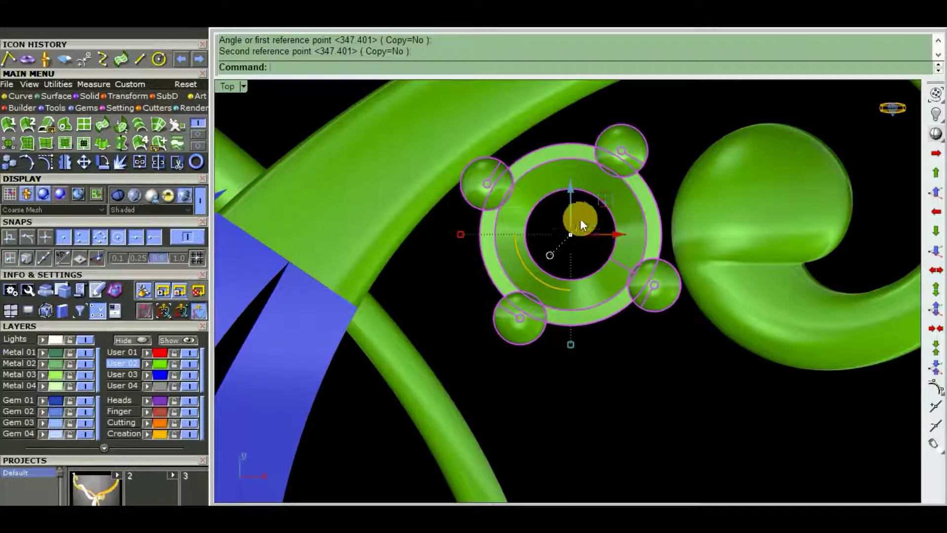
left_click_drag(608, 200, 606, 224)
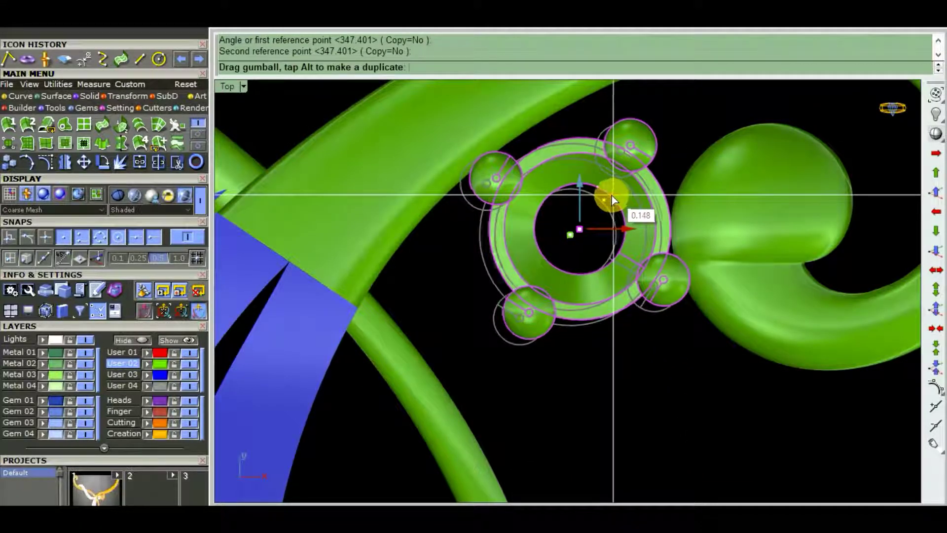
left_click(674, 375)
scroll(696, 369, "up", 1)
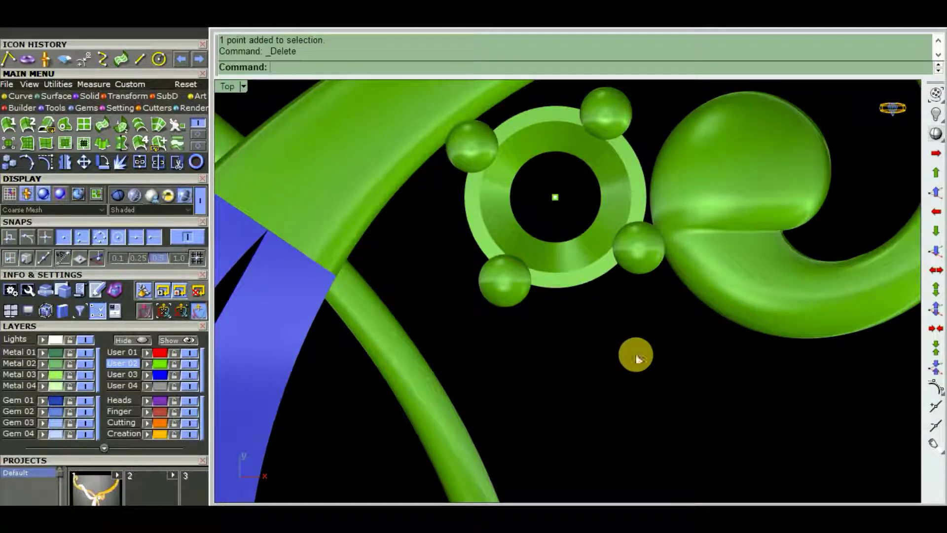
left_click(579, 246)
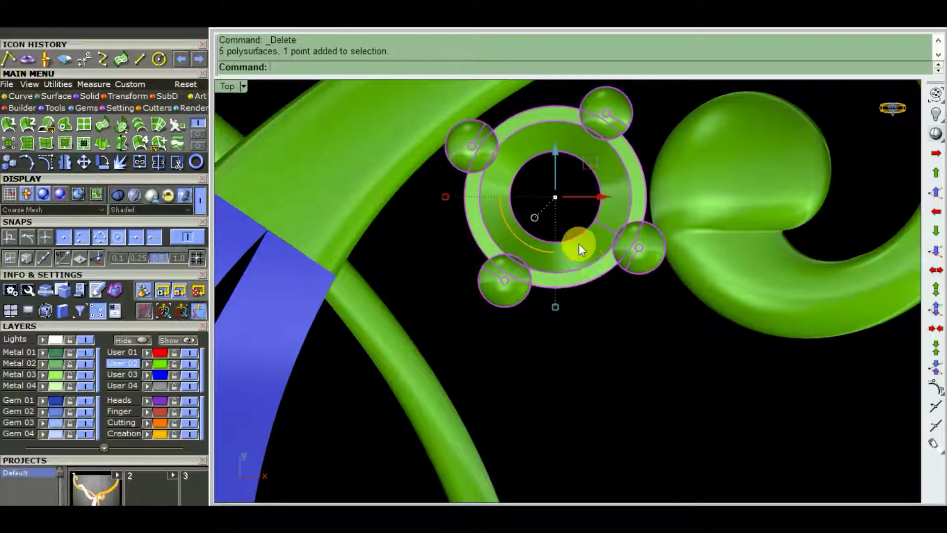
scroll(607, 307, "down", 2)
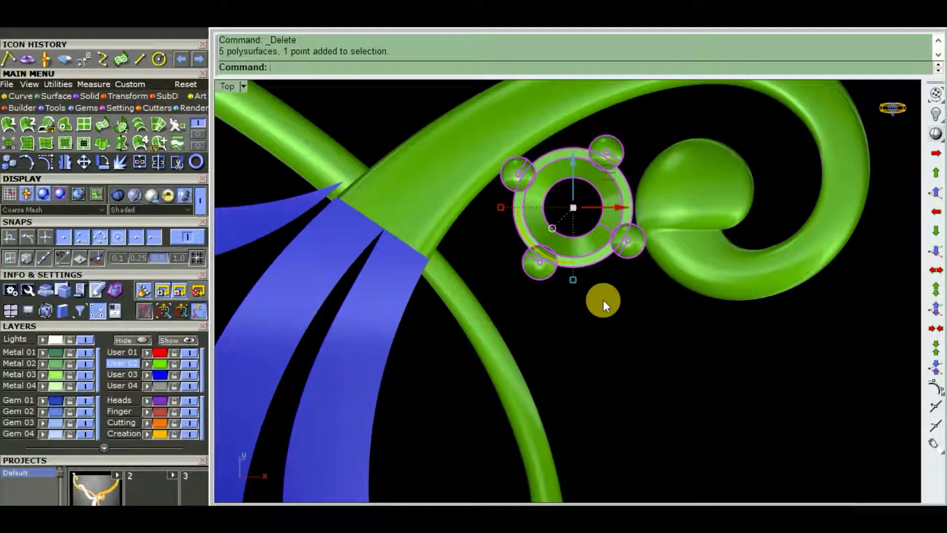
Fine-tune the head's rotation about its centre and nudge it into place beside the curl.
type("r")
key("Return")
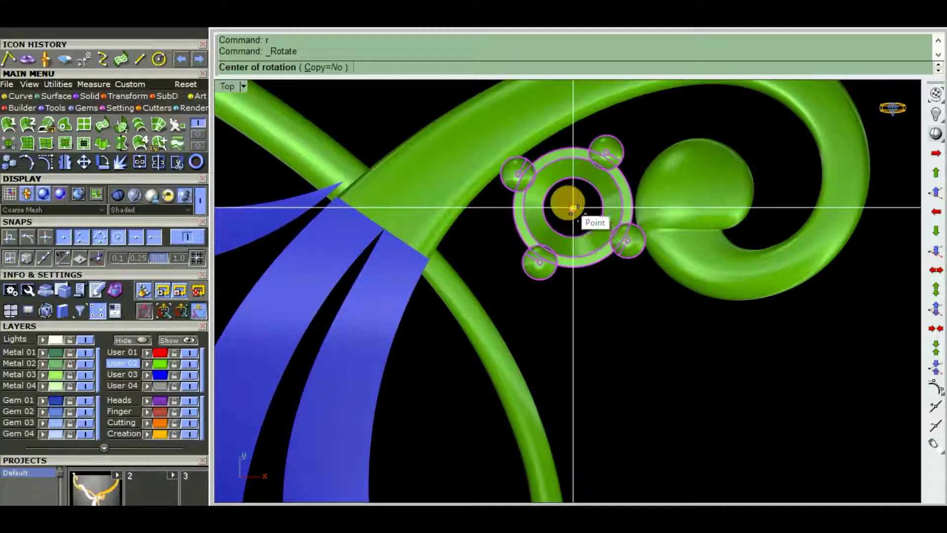
left_click(573, 208)
left_click(671, 400)
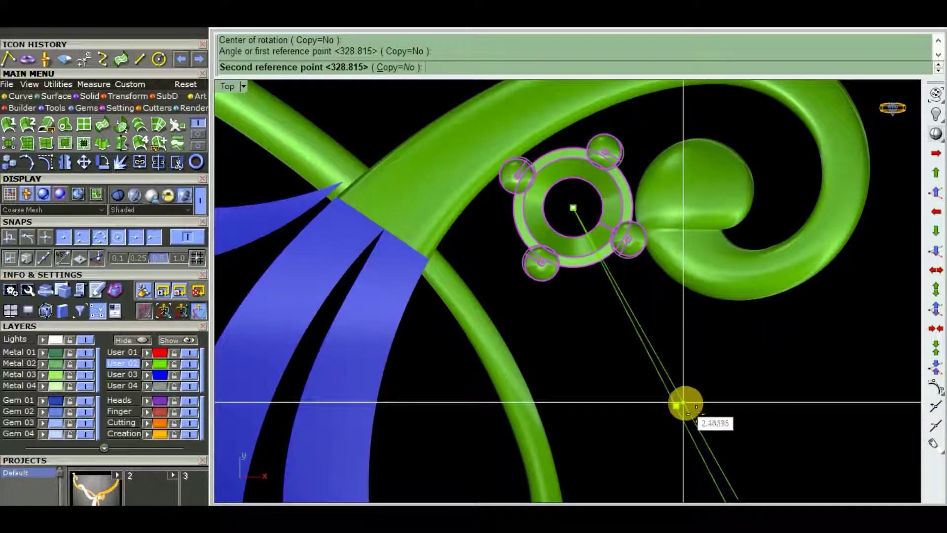
left_click(687, 403)
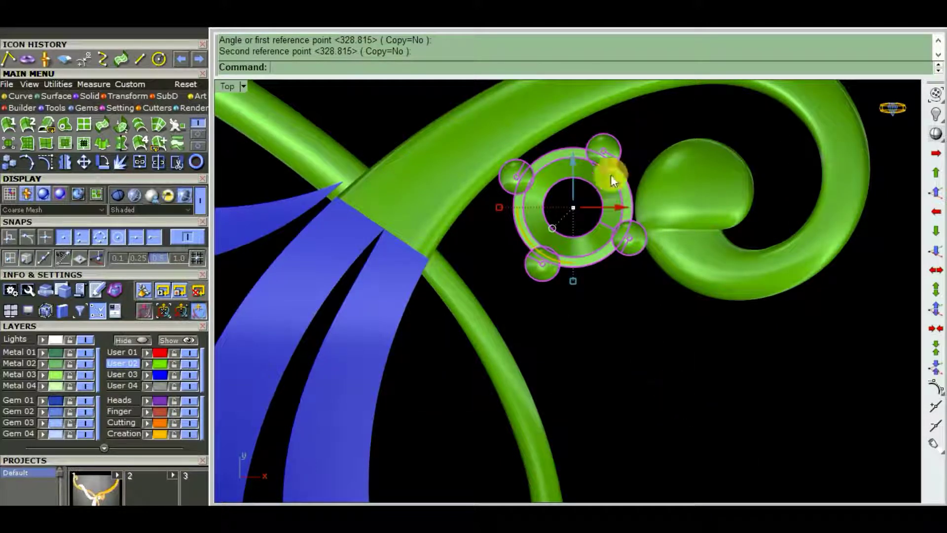
left_click_drag(604, 171, 602, 169)
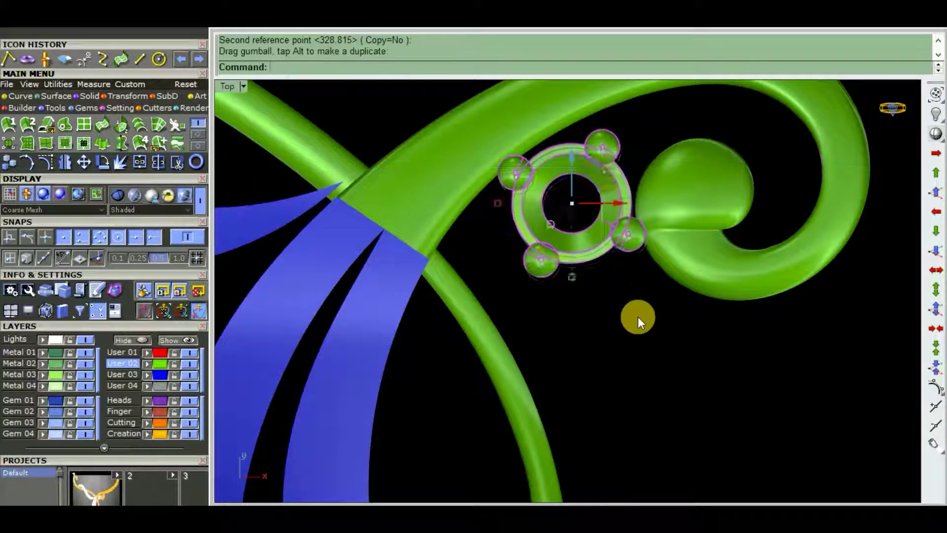
left_click(636, 320)
scroll(635, 322, "down", 2)
scroll(681, 321, "down", 2)
scroll(664, 296, "down", 1)
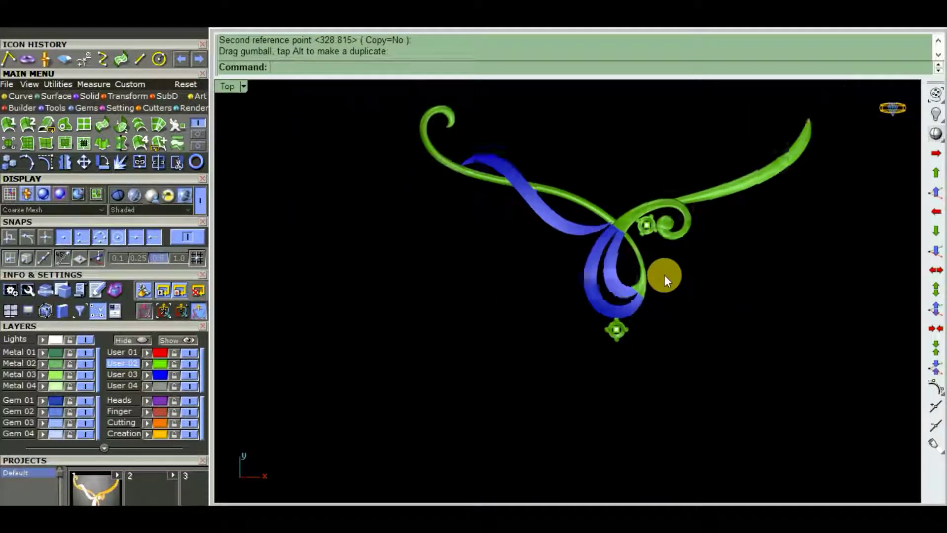
scroll(641, 316, "down", 1)
In a maximized Perspective view, lower the lower bezel head into its green band.
key("ctrl+F4")
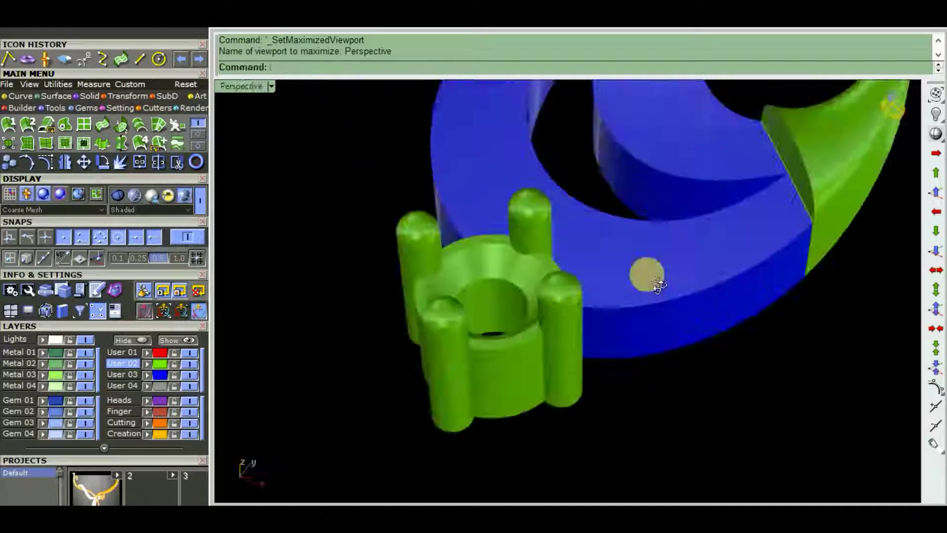
mouse_move(645, 275)
right_mouse_down()
mouse_move(546, 254)
mouse_move(561, 301)
mouse_move(473, 248)
right_mouse_up()
left_click(474, 248)
scroll(493, 249, "up", 2)
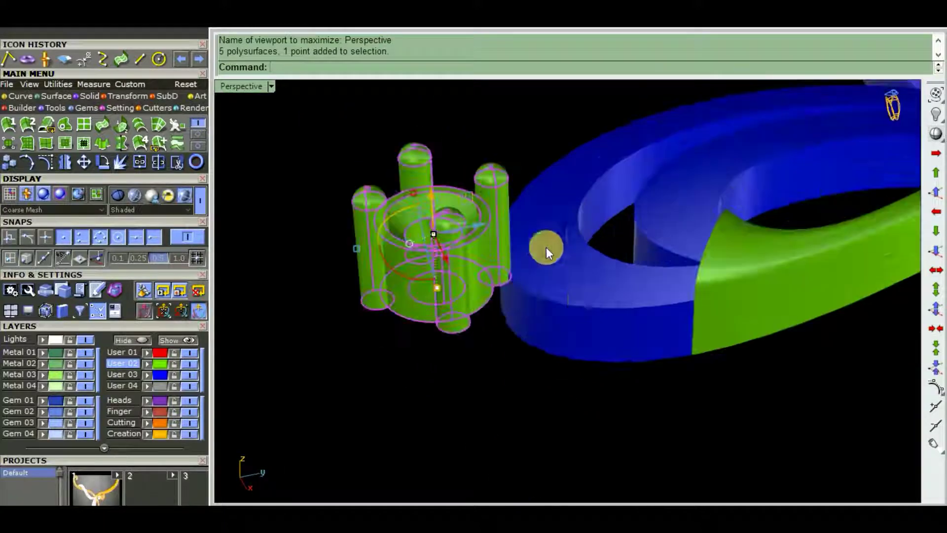
right_click_drag(546, 249, 582, 249)
left_click_drag(433, 197, 440, 242)
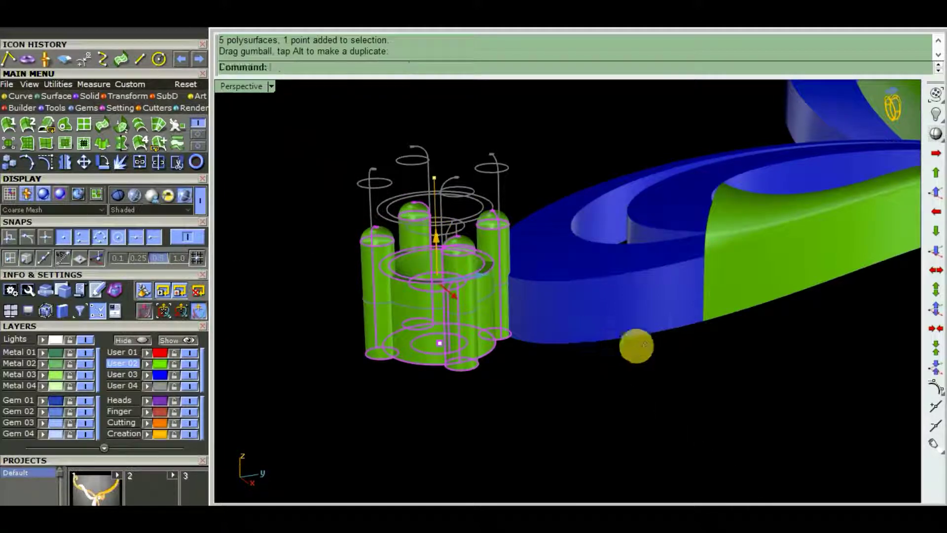
Lower the upper bezel head 0.298 into the green curl and check its depth.
mouse_move(634, 342)
right_mouse_down()
mouse_move(587, 355)
mouse_move(616, 273)
mouse_move(585, 275)
mouse_move(592, 236)
mouse_move(434, 274)
right_mouse_up()
scroll(507, 281, "down", 5)
mouse_move(508, 281)
right_mouse_down()
mouse_move(311, 309)
mouse_move(626, 355)
mouse_move(584, 254)
right_mouse_up()
scroll(674, 345, "up", 5)
mouse_move(674, 341)
right_mouse_down()
mouse_move(603, 380)
mouse_move(370, 317)
mouse_move(536, 270)
right_mouse_up()
scroll(537, 271, "up", 5)
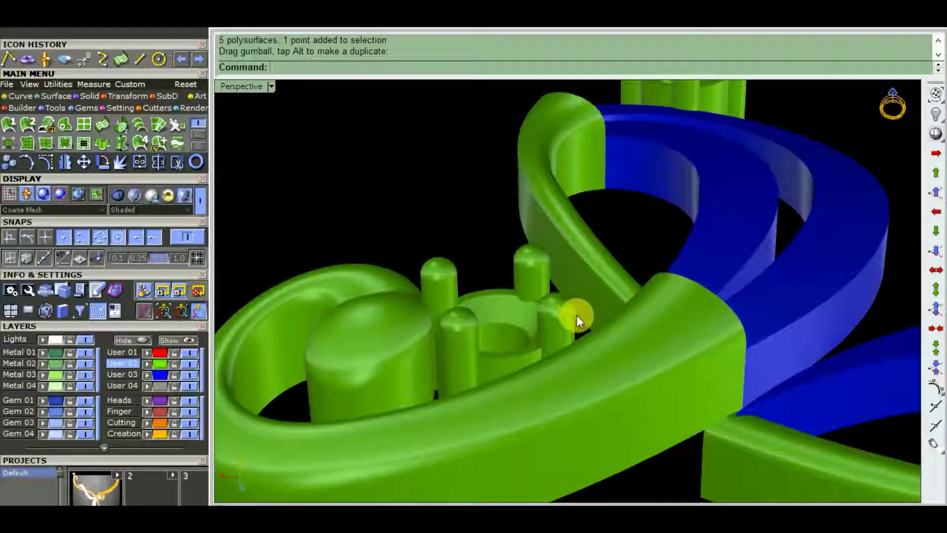
right_click_drag(577, 316, 505, 337)
left_click_drag(514, 318, 516, 304)
key("alt")
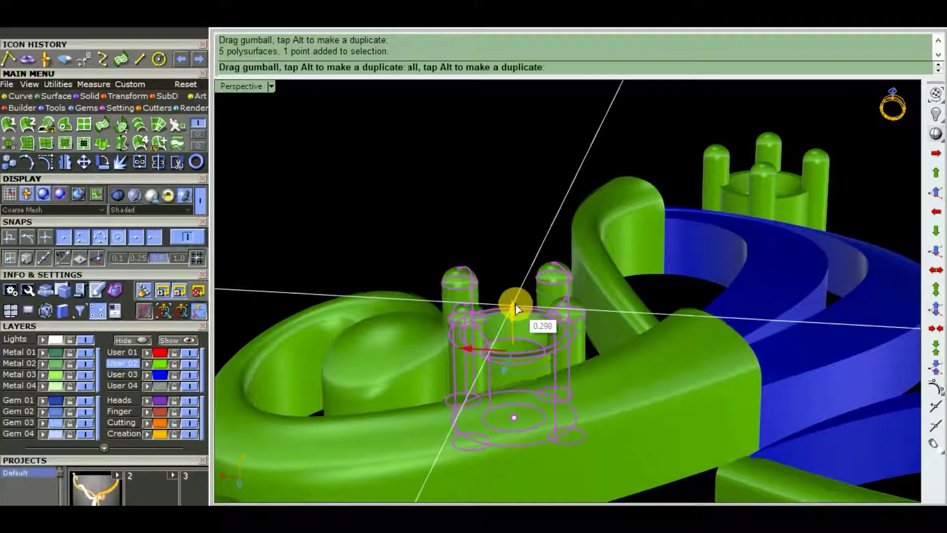
right_click_drag(641, 379, 644, 363)
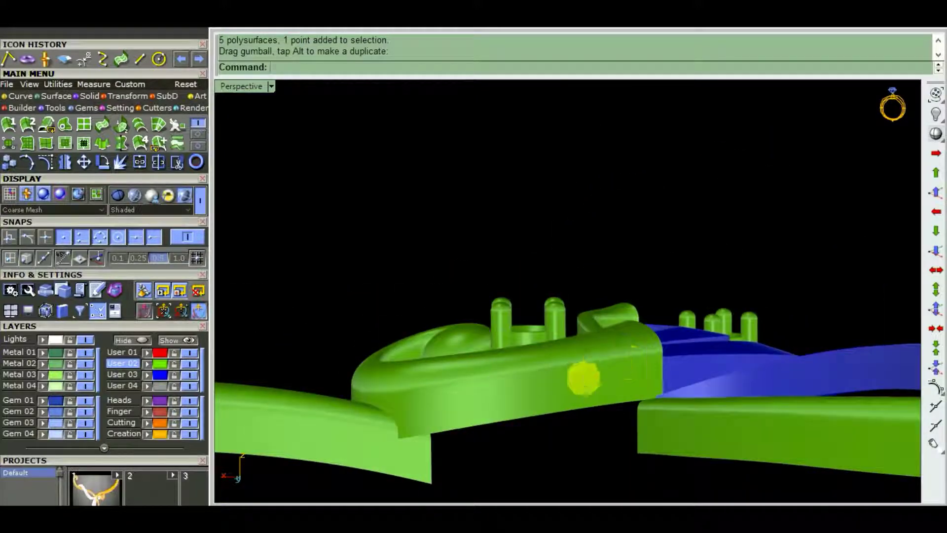
mouse_move(584, 378)
right_mouse_down()
mouse_move(740, 374)
mouse_move(651, 417)
mouse_move(719, 395)
mouse_move(682, 365)
mouse_move(661, 444)
mouse_move(548, 434)
right_mouse_up()
Cancel the cage edit and delete the two leftover curves.
scroll(682, 361, "down", 5)
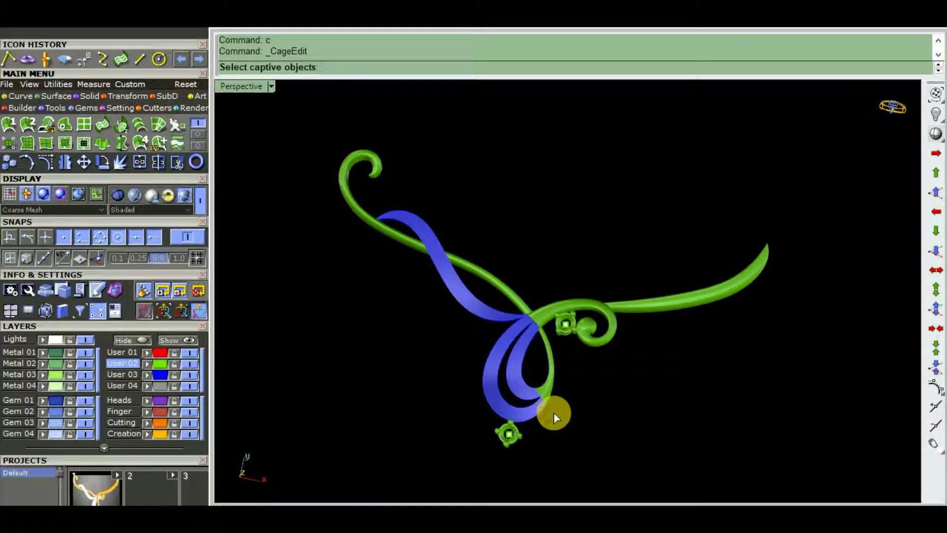
scroll(556, 383, "down", 4)
scroll(567, 346, "up", 7)
mouse_move(566, 341)
right_mouse_down()
mouse_move(539, 248)
mouse_move(570, 368)
right_mouse_up()
scroll(570, 368, "down", 3)
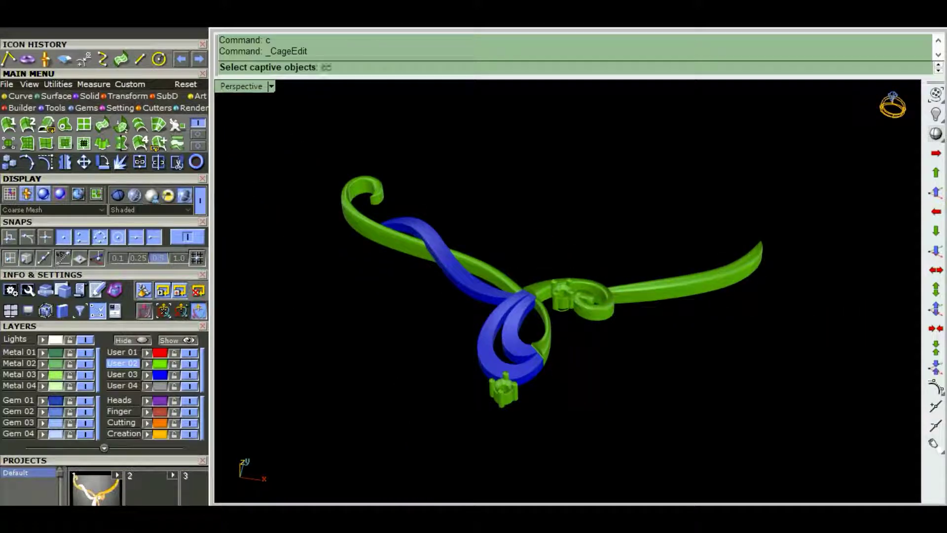
mouse_move(597, 398)
right_mouse_down()
mouse_move(567, 354)
mouse_move(617, 407)
mouse_move(607, 412)
right_mouse_up()
key("Return")
key("Delete")
Maximize the Top viewport to view the whole pendant from above.
key("ctrl+F1")
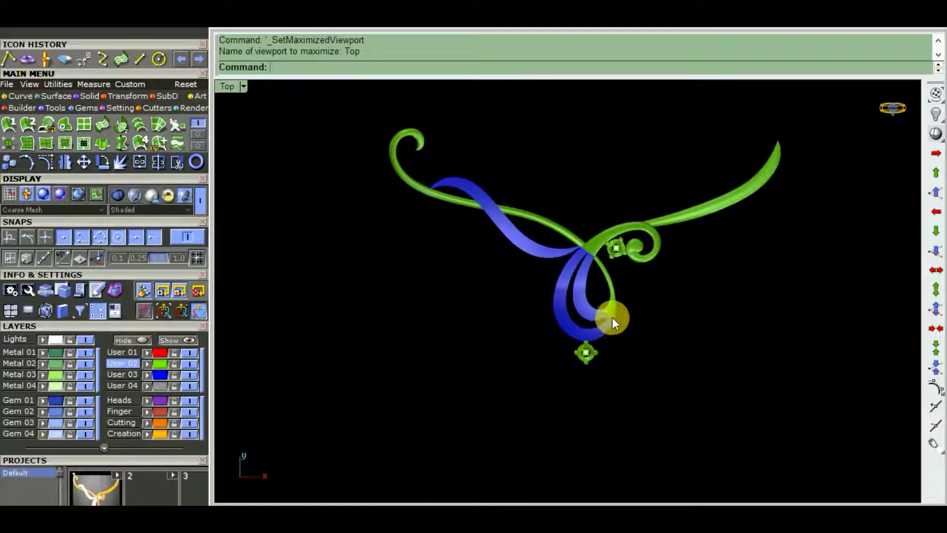
scroll(559, 318, "up", 3)
scroll(559, 318, "down", 5)
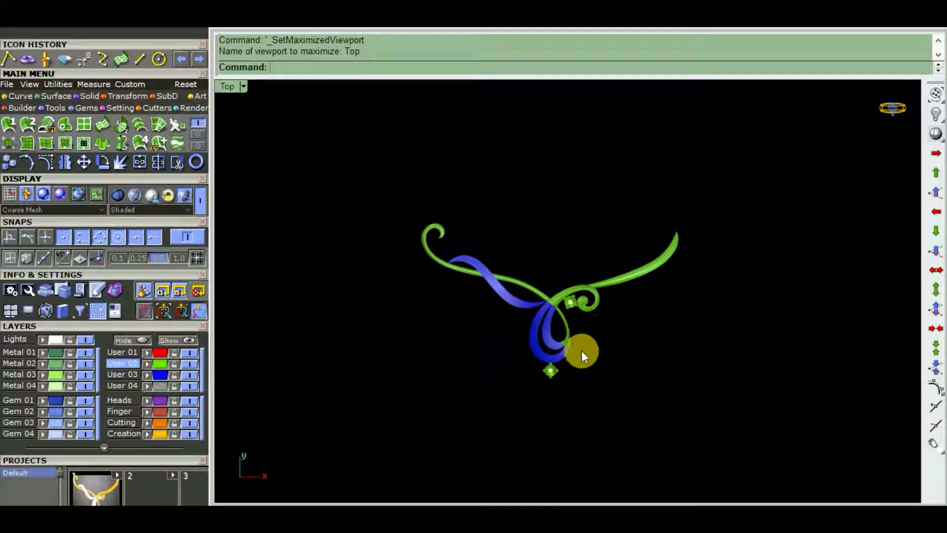
scroll(572, 312, "up", 5)
scroll(572, 311, "up", 1)
scroll(570, 326, "down", 2)
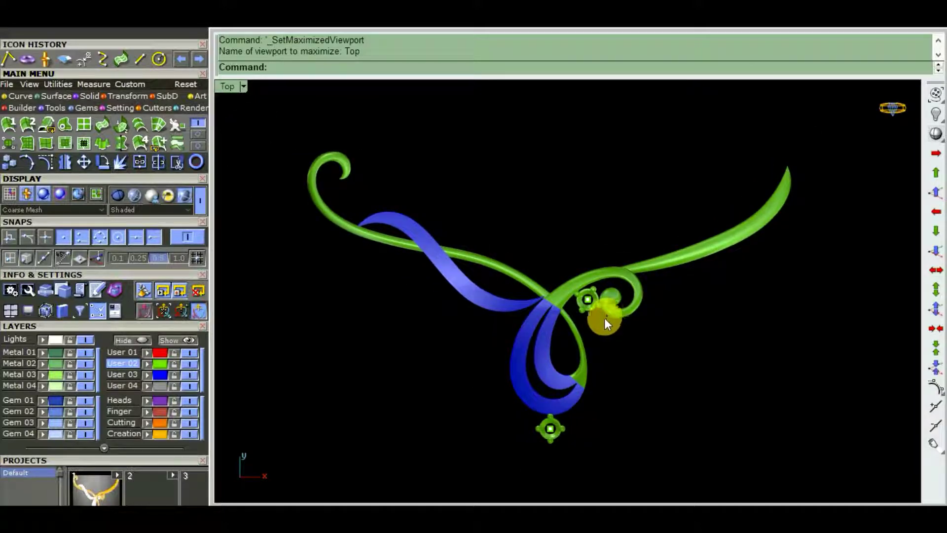
type("brr")
Make the reference background bitmap visible behind the pendant.
key("Return")
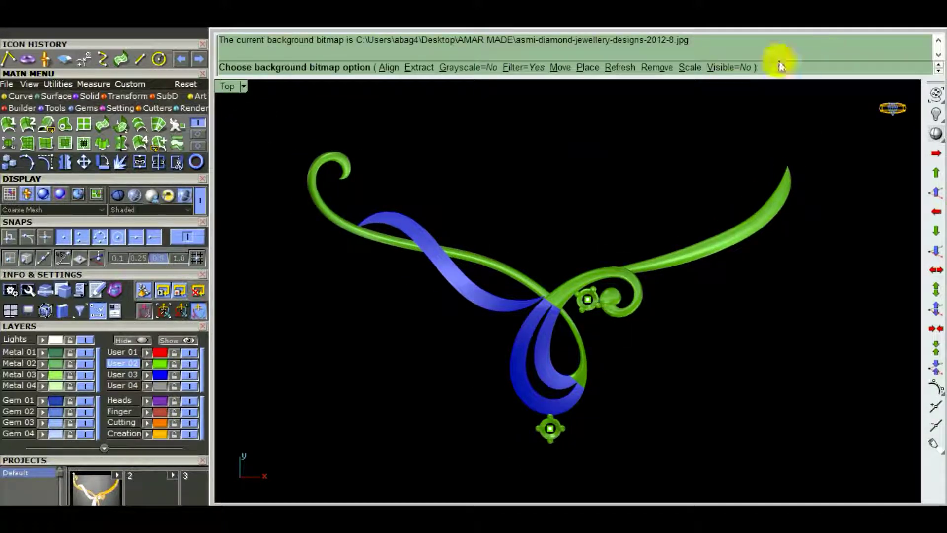
left_click(748, 69)
scroll(620, 276, "down", 1)
scroll(620, 276, "up", 1)
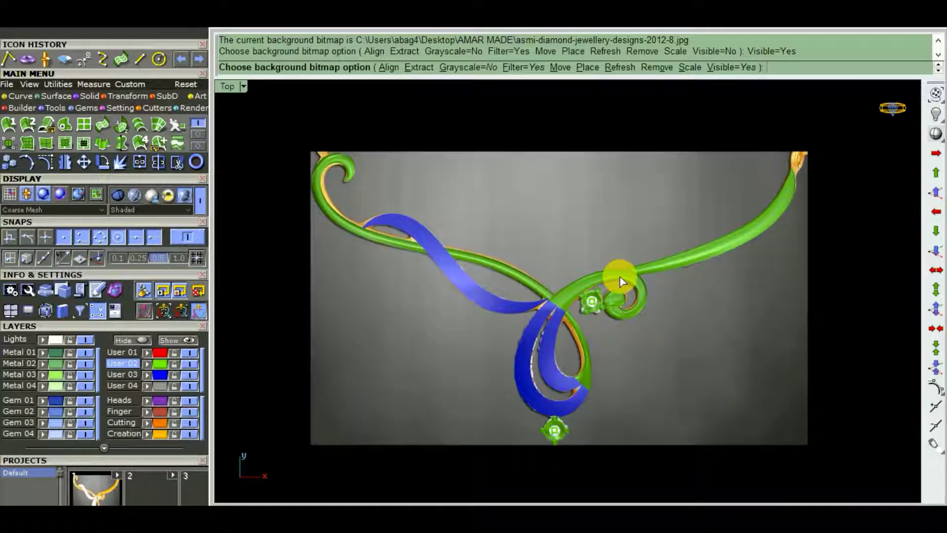
scroll(641, 338, "up", 1)
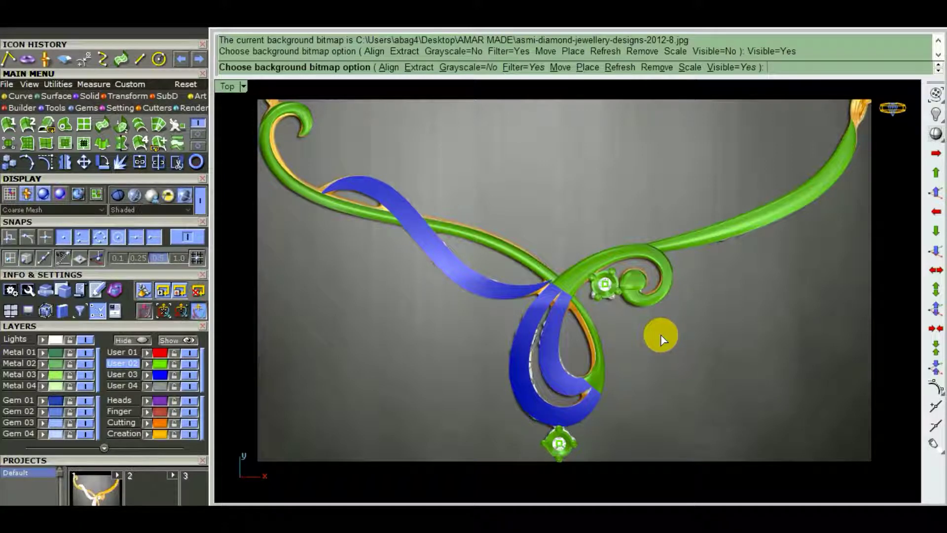
scroll(663, 335, "down", 1)
Check the pendant in maximized Perspective, then return to the Top view over the image.
key("ctrl+F4")
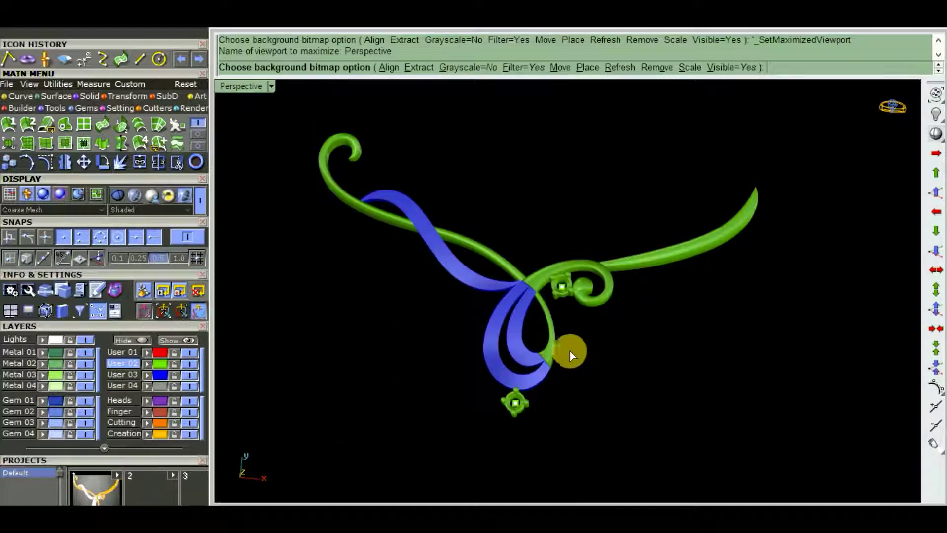
mouse_move(571, 353)
right_mouse_down()
mouse_move(736, 232)
mouse_move(489, 377)
mouse_move(414, 255)
mouse_move(599, 414)
mouse_move(584, 342)
mouse_move(632, 393)
mouse_move(586, 382)
mouse_move(576, 368)
right_mouse_up()
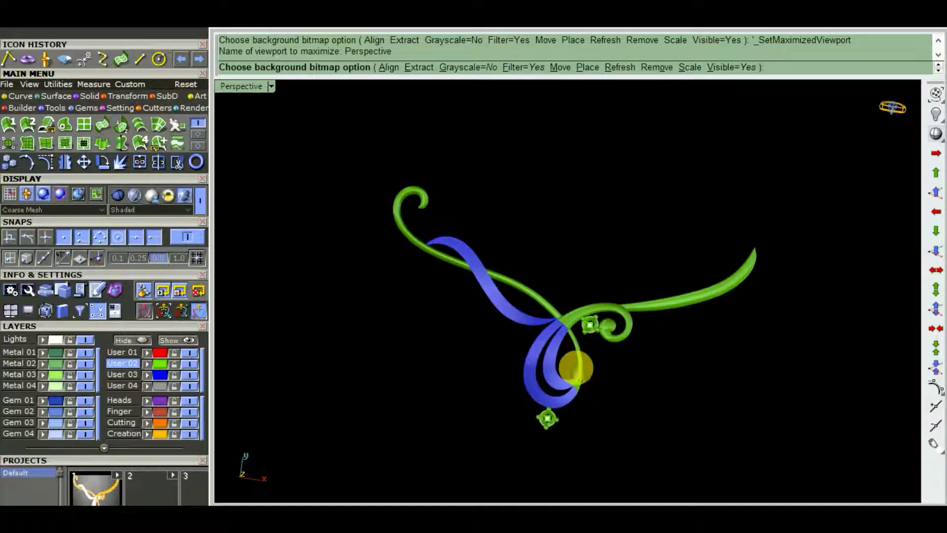
key("ctrl+F1")
scroll(600, 342, "up", 4)
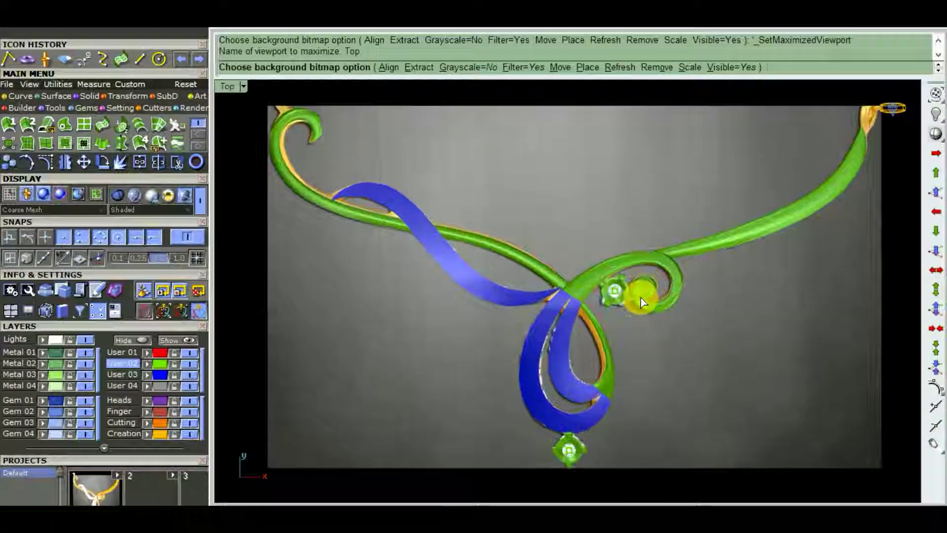